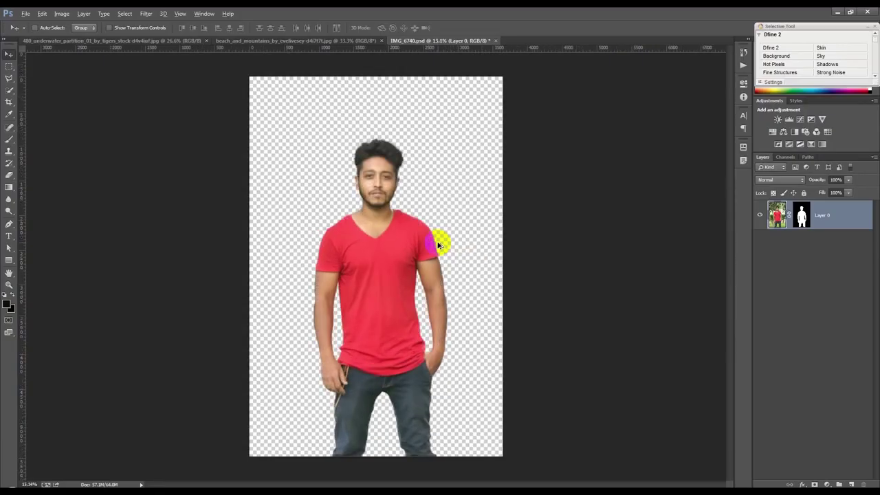
- Bring the underwater sea photo into IMG_6740.psd and place it beneath the man's layer
key(alt)
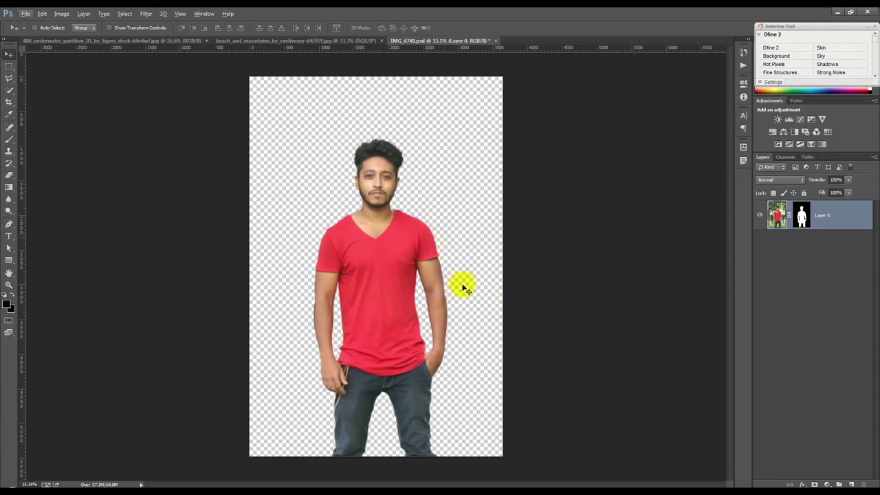
click(94, 41)
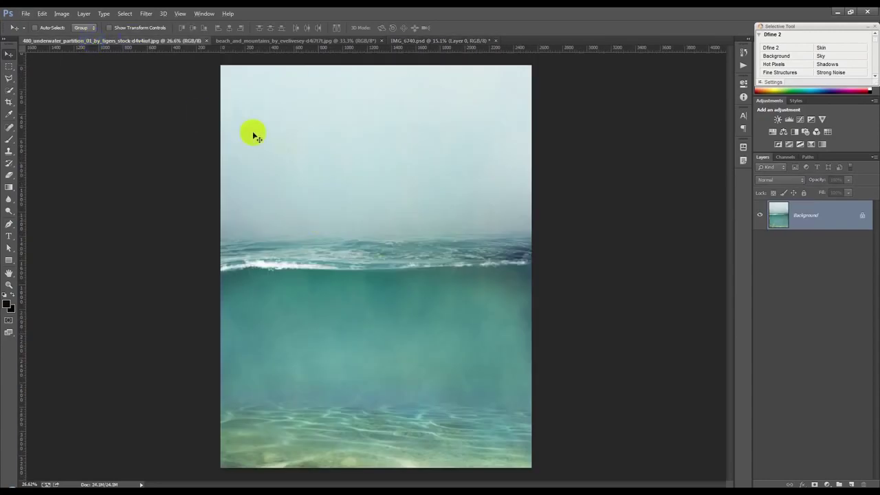
mouse_move(254, 137)
mouse_down()
mouse_move(395, 149)
mouse_move(287, 128)
mouse_up()
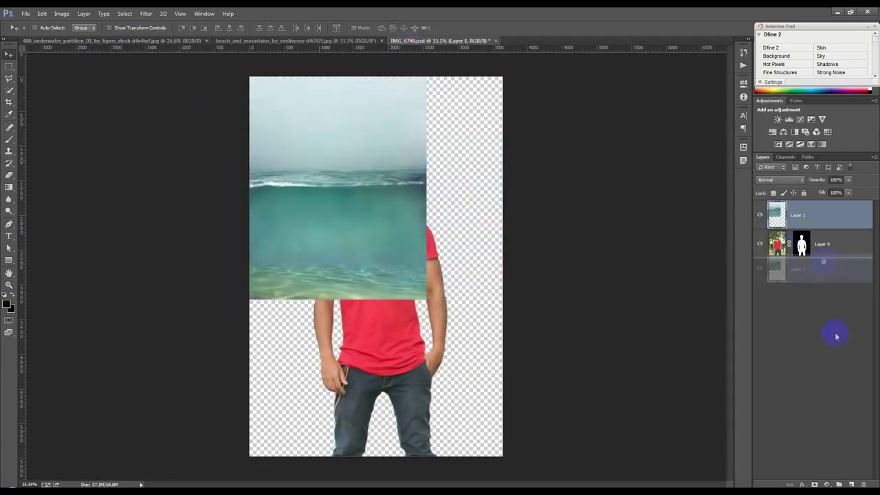
drag(837, 336, 772, 322)
- Scale the sea layer to fill the canvas, commit, and hide the man's Layer 0
key(ctrl+t)
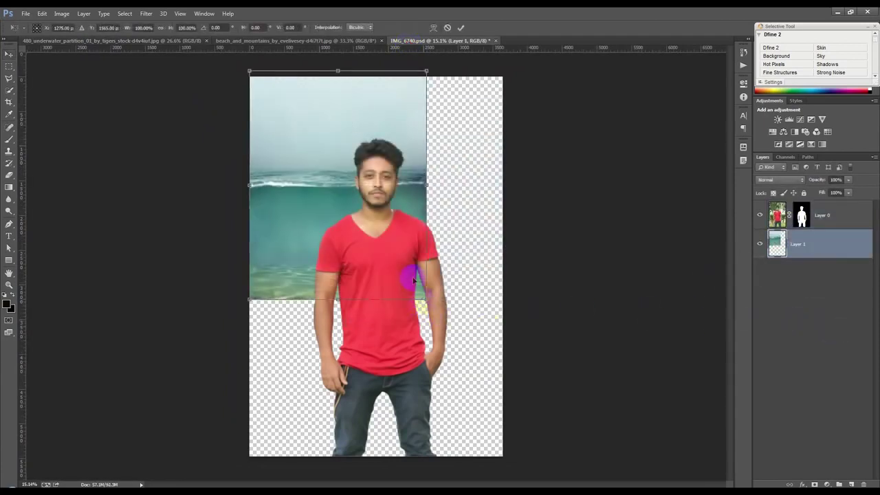
mouse_move(410, 275)
mouse_down()
mouse_move(422, 296)
mouse_move(680, 490)
mouse_up()
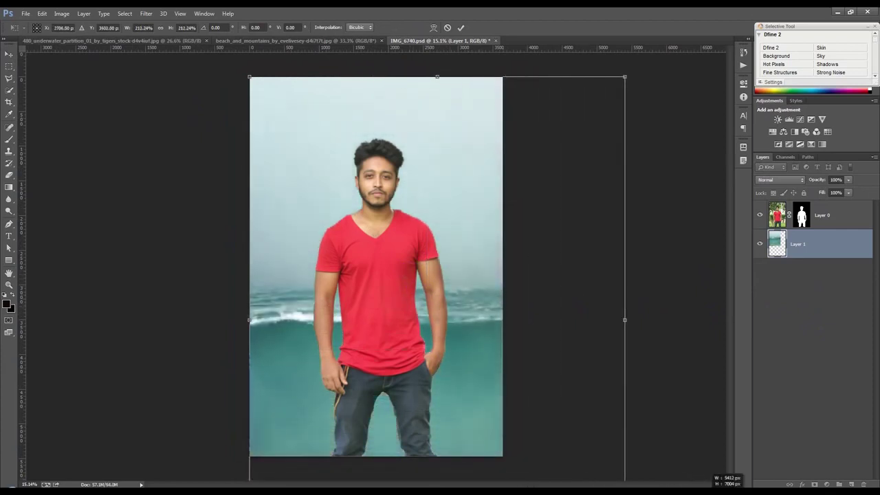
mouse_move(442, 302)
mouse_down()
mouse_move(430, 302)
mouse_move(408, 271)
mouse_up()
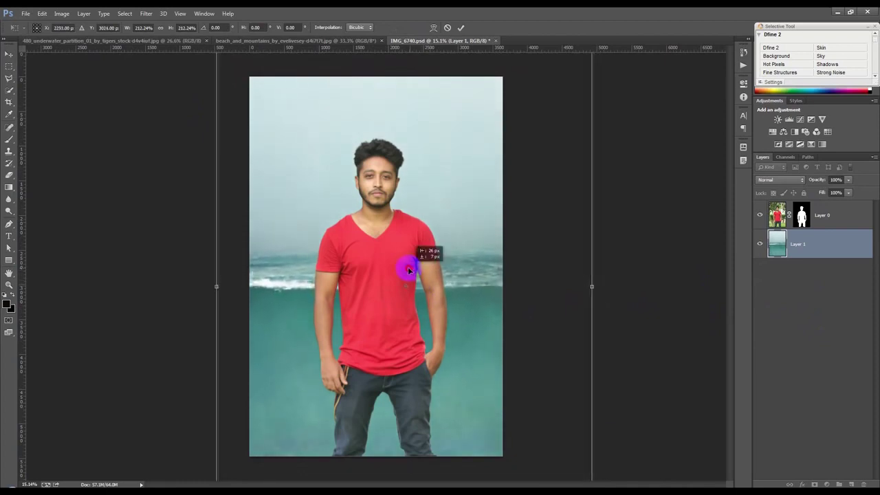
click(461, 28)
click(760, 215)
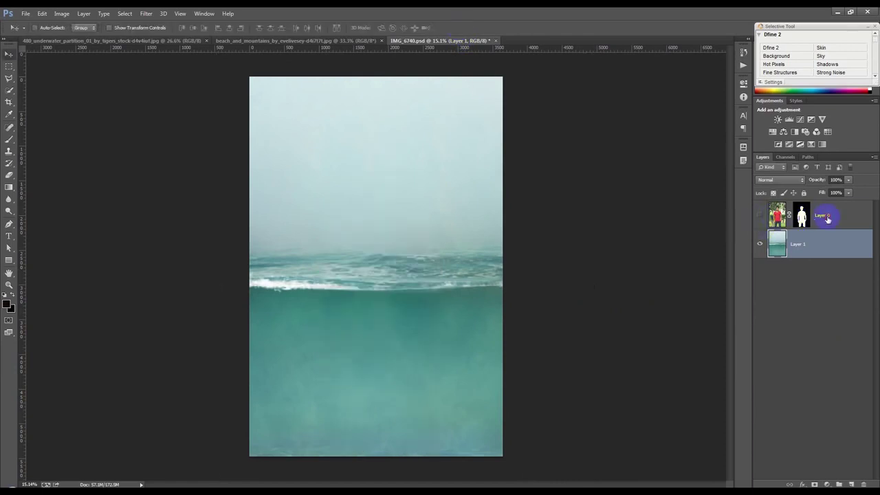
click(237, 41)
- Place the beach-and-mountains photo lower on the canvas as Layer 2 with a layer mask
mouse_move(324, 118)
mouse_down()
mouse_move(408, 41)
mouse_move(408, 122)
mouse_move(389, 158)
mouse_move(405, 167)
mouse_up()
drag(474, 138, 434, 238)
click(815, 484)
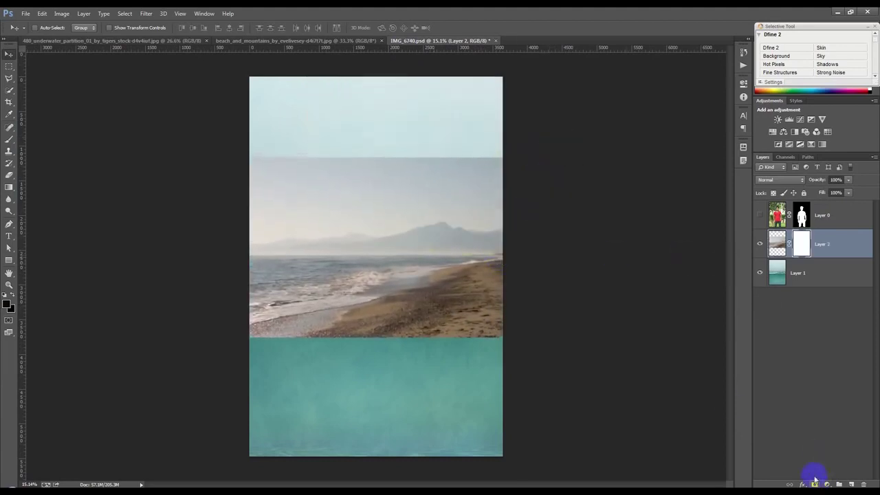
alt+scroll(103, 141, up, 2)
- Choose a smaller soft round brush for painting the mask
click(15, 144)
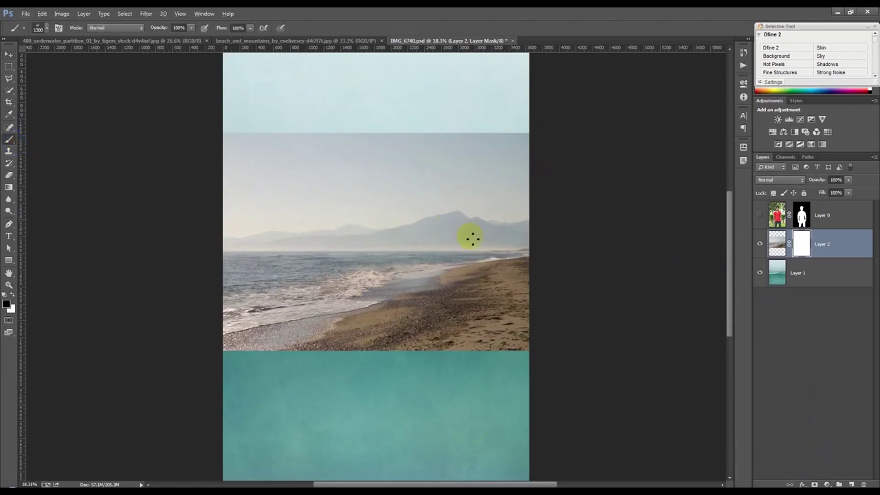
right_click(375, 196)
drag(442, 217, 445, 209)
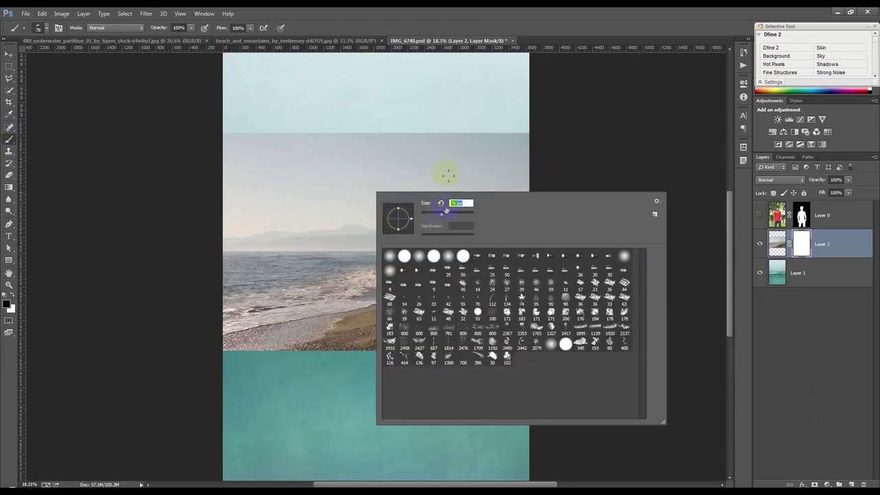
click(448, 255)
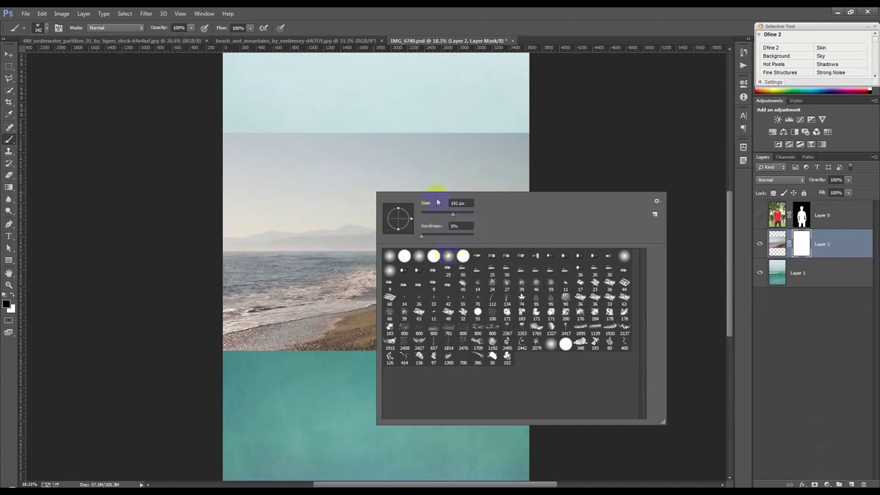
key(Return)
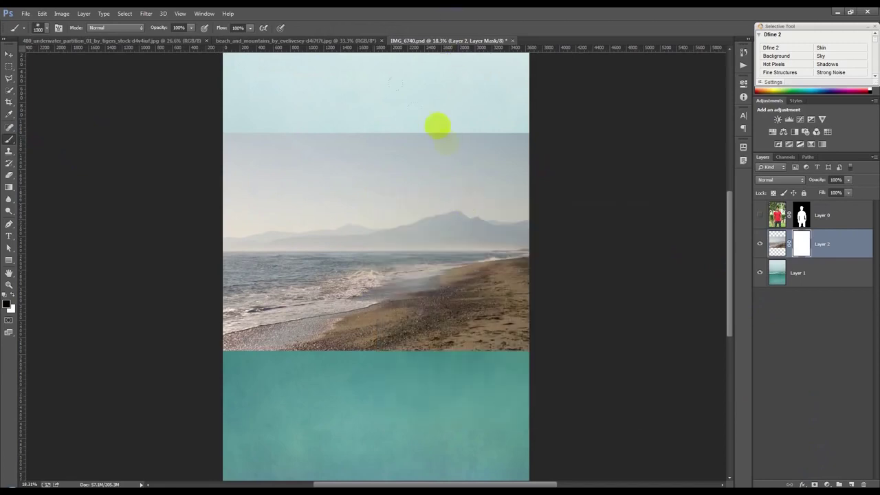
- Mask away the beach photo's hard sky edge and sky with a larger brush
scroll(320, 167, up, 2)
scroll(406, 165, up, 1)
drag(516, 160, 270, 165)
key(bracketright)
key(bracketright)
key(bracketright)
mouse_move(539, 167)
mouse_down()
mouse_move(360, 183)
mouse_move(424, 183)
mouse_move(372, 178)
mouse_move(481, 255)
mouse_up()
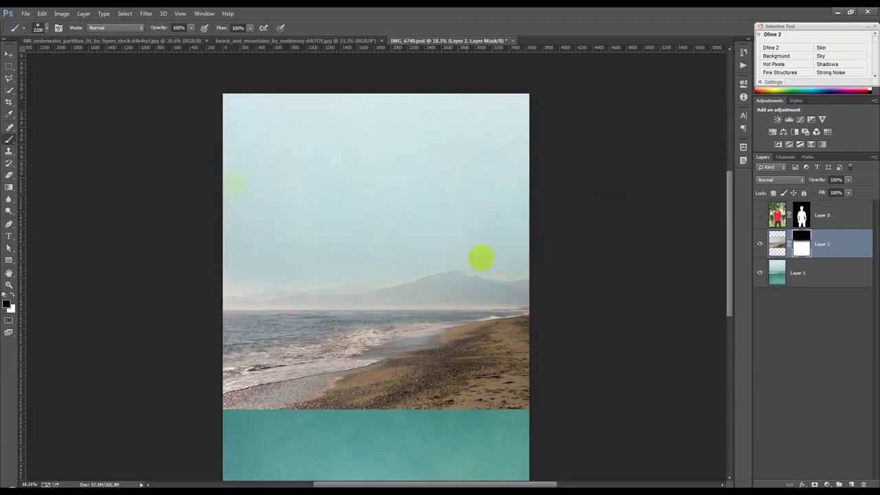
- Mask out the beach along both shorelines and blend the waves along the horizon
scroll(584, 350, down, 3)
mouse_move(495, 373)
mouse_down()
mouse_move(229, 382)
mouse_move(597, 382)
mouse_up()
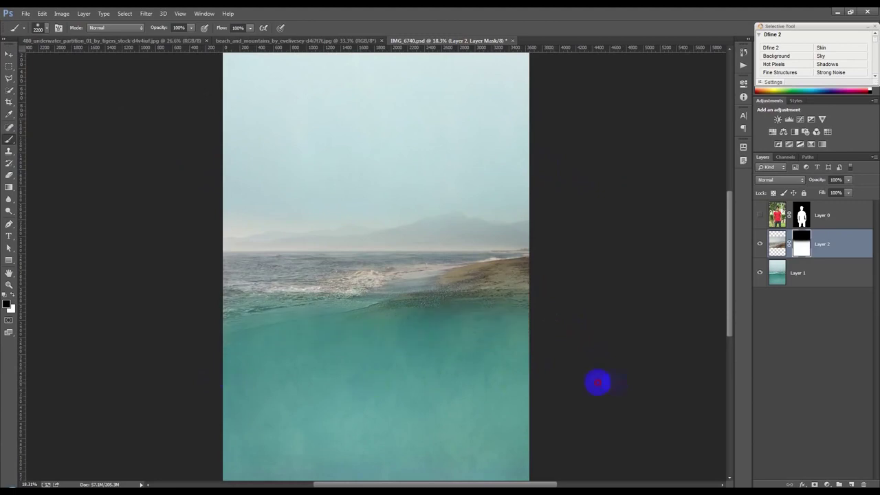
drag(226, 381, 395, 380)
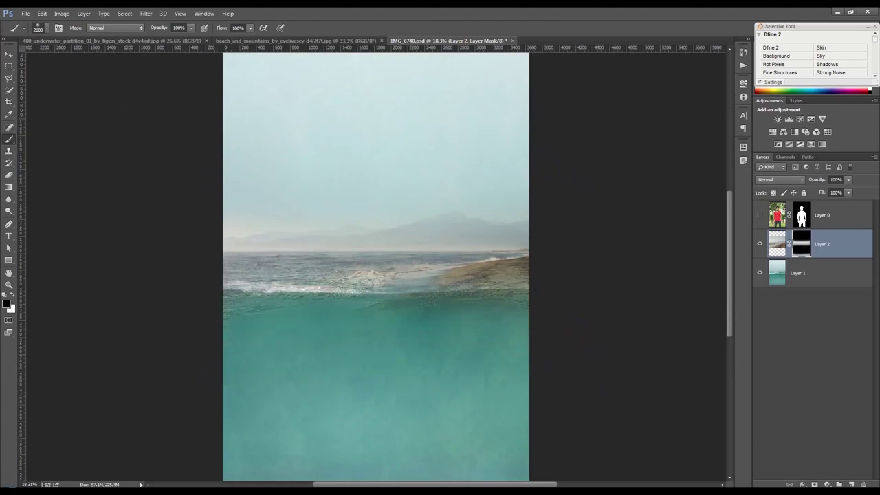
drag(551, 333, 310, 347)
key(bracketleft)
key(bracketleft)
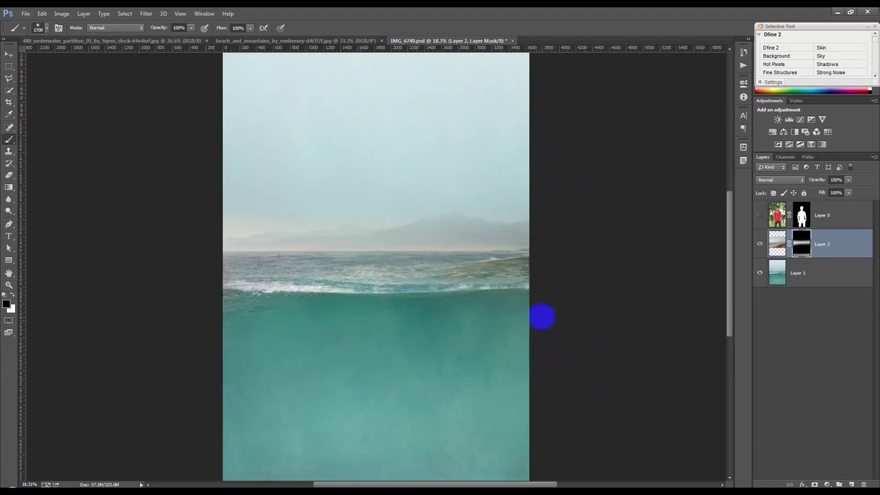
mouse_move(561, 288)
mouse_down()
mouse_move(426, 282)
mouse_move(179, 302)
mouse_up()
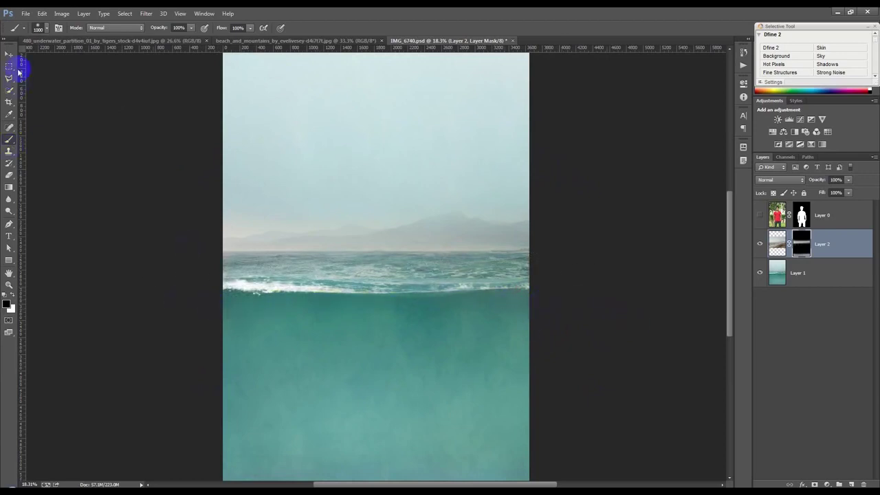
- Nudge Layer 2 slightly upward with the Move tool
key(v)
drag(408, 198, 409, 202)
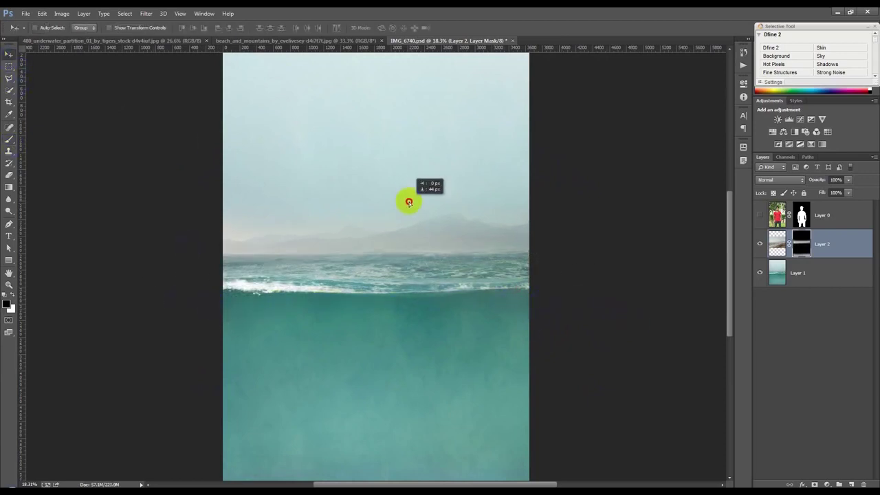
mouse_move(409, 202)
mouse_down()
mouse_move(405, 149)
mouse_move(404, 185)
mouse_up()
- Apply Color Balance to Layer 2's pixels, shifting midtones toward cyan and adjusting magenta-green
key(ctrl+2)
click(61, 13)
mouse_move(75, 36)
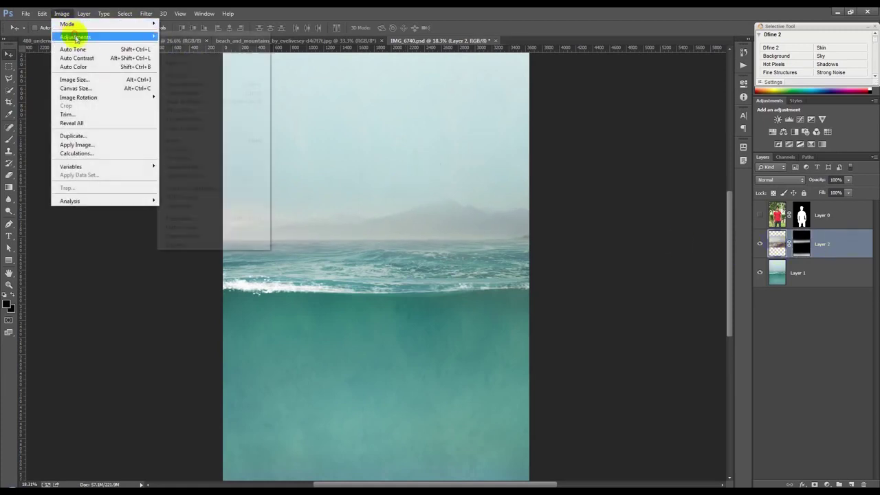
click(198, 97)
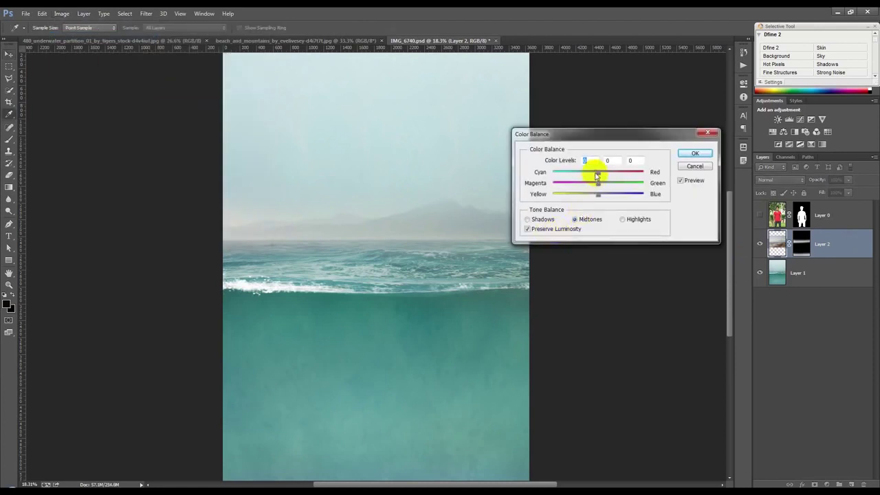
drag(583, 176, 582, 174)
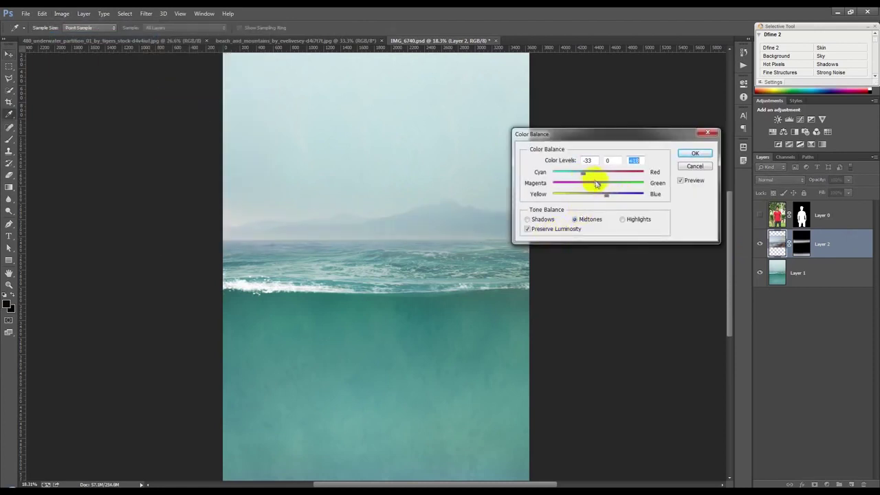
mouse_move(607, 186)
mouse_down()
mouse_move(589, 187)
mouse_move(612, 187)
mouse_up()
click(694, 153)
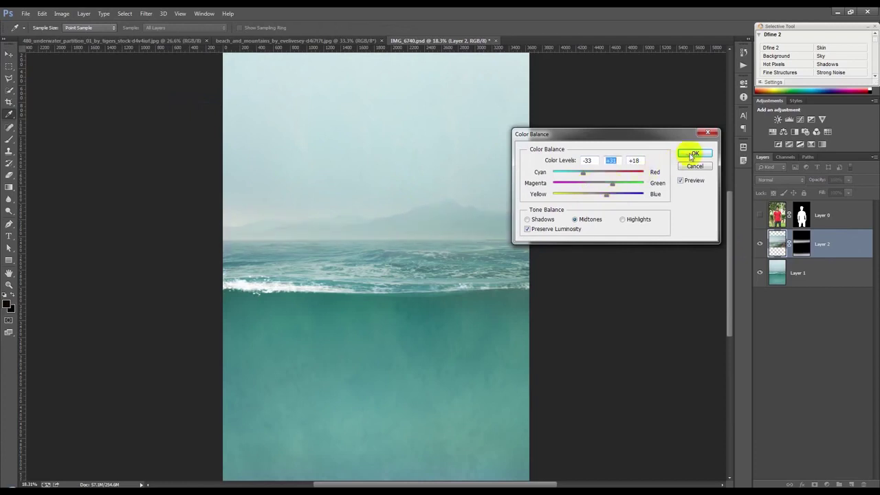
key(v)
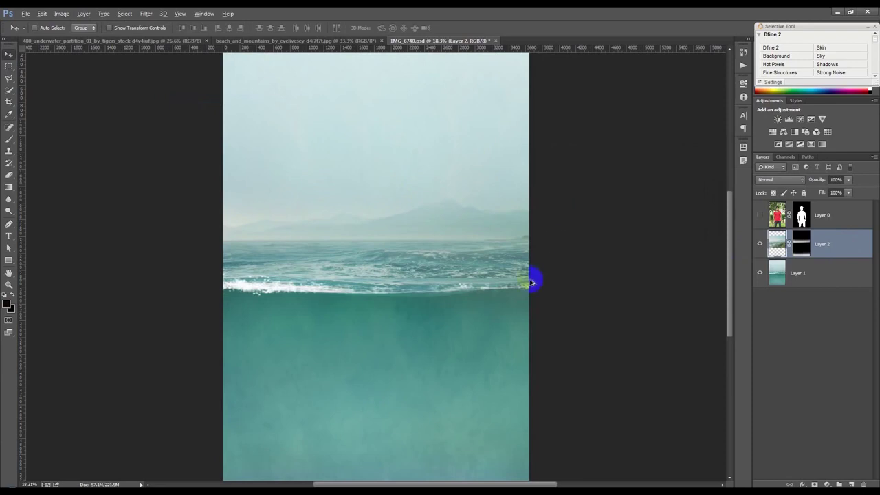
scroll(529, 281, down, 2)
scroll(529, 280, up, 2)
scroll(529, 281, down, 1)
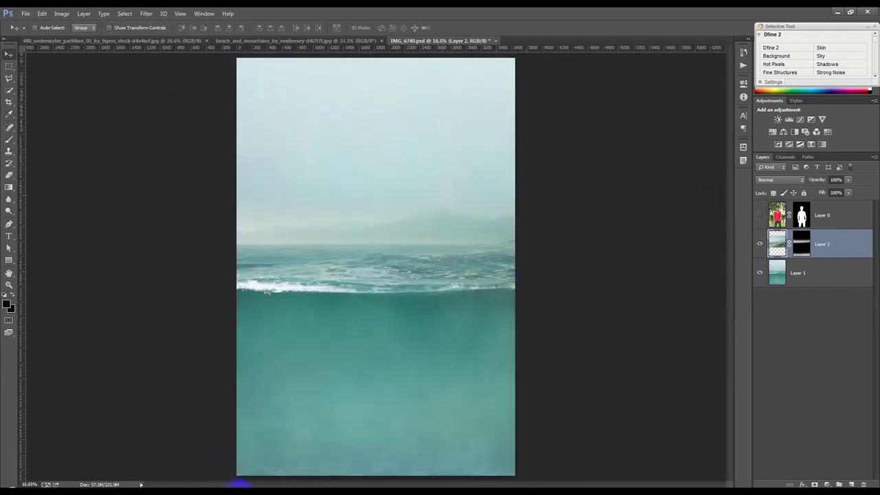
- Pick sunrise_sky_by_zerogroll from the HELP FILE folder and drag it into the composite
mouse_move(266, 472)
click(347, 450)
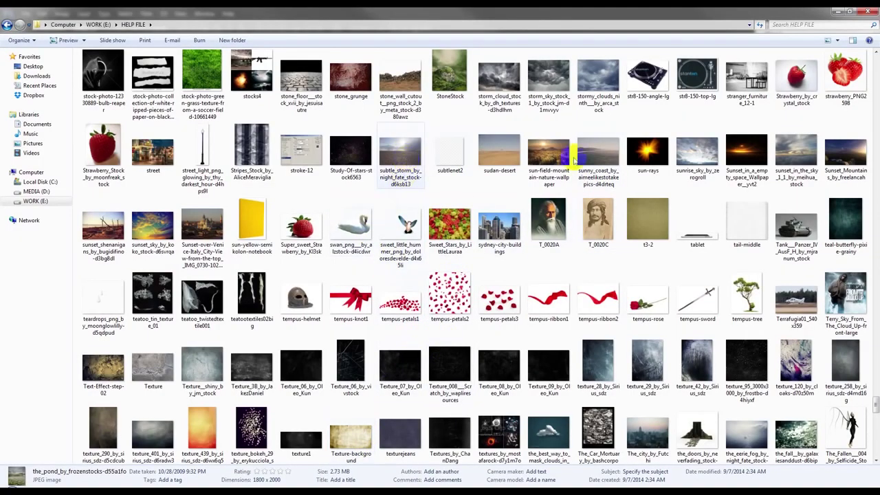
click(697, 155)
scroll(314, 392, down, 1)
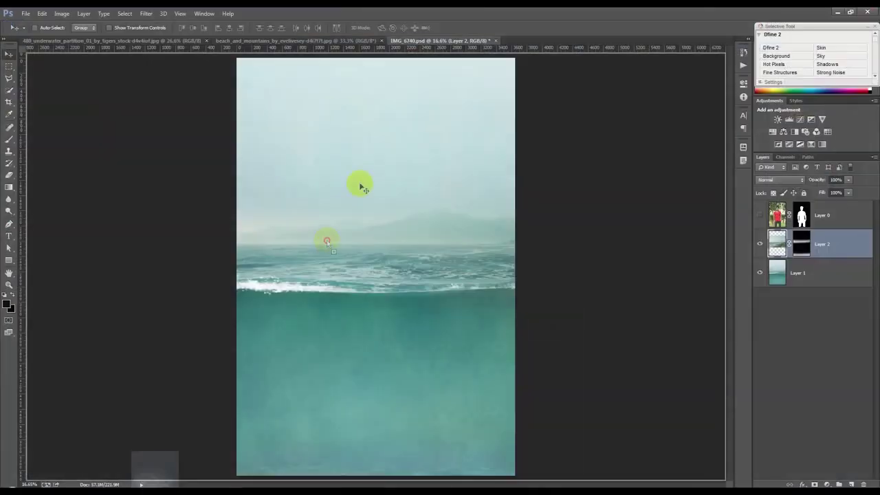
drag(697, 117, 362, 193)
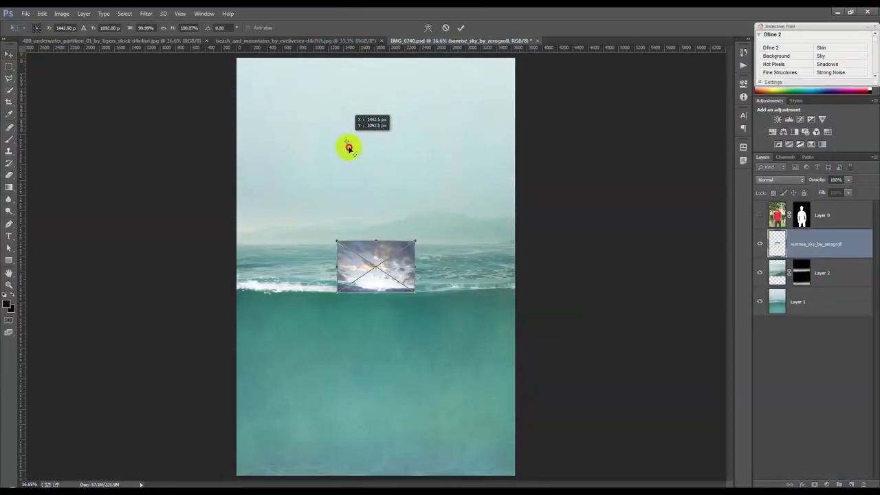
- Position the sunrise sky at the canvas top-left, commit it, and add a layer mask
mouse_move(389, 258)
mouse_down()
mouse_move(294, 84)
mouse_move(493, 250)
mouse_move(515, 241)
mouse_up()
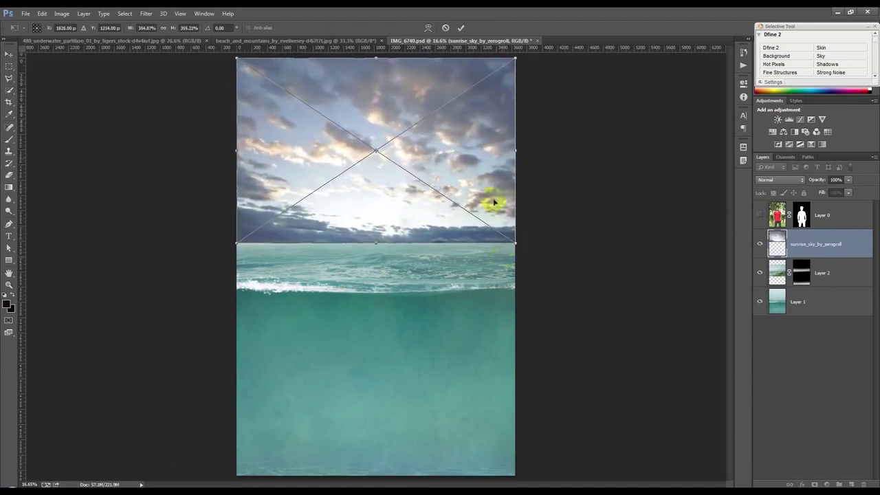
click(458, 29)
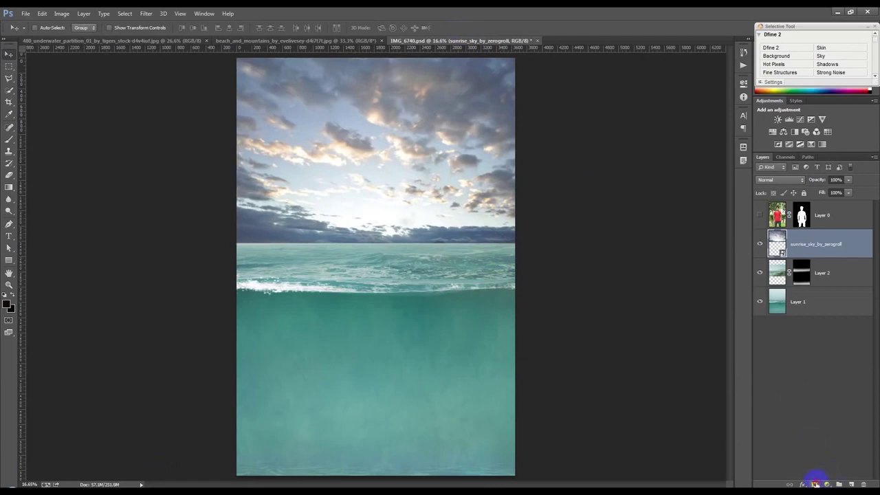
click(814, 483)
- Paint the sky mask to soften the dark horizon clouds into haze along the waves
click(9, 140)
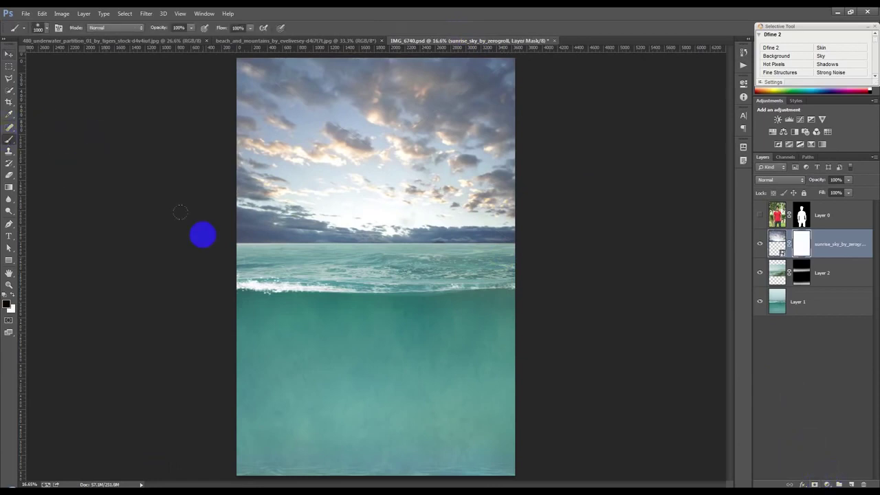
mouse_move(174, 226)
mouse_down()
mouse_move(543, 227)
mouse_move(88, 222)
mouse_move(527, 223)
mouse_up()
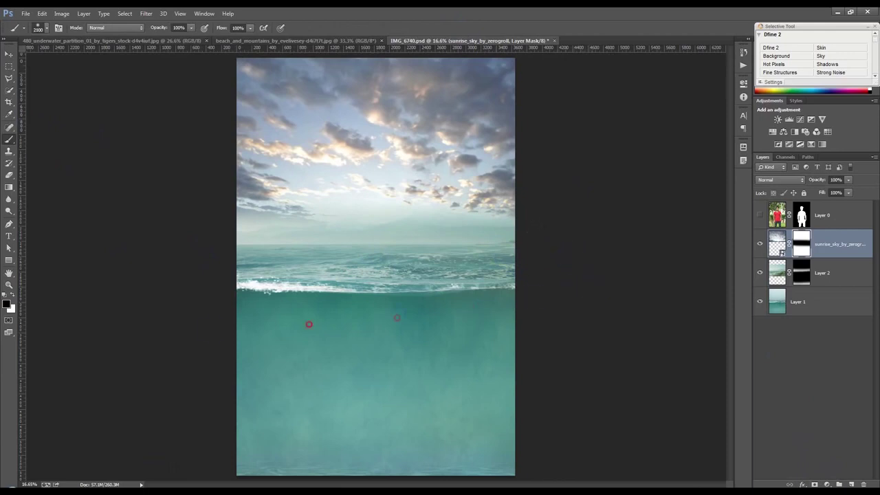
drag(237, 279, 306, 278)
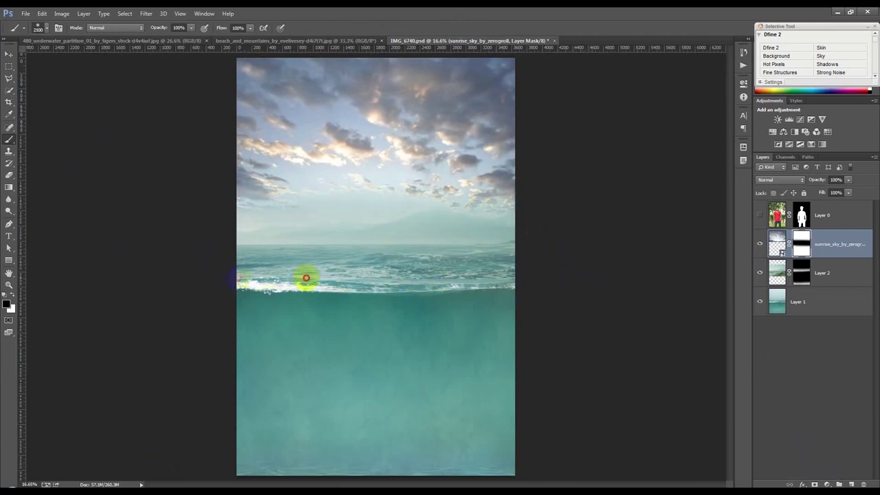
drag(380, 265, 609, 264)
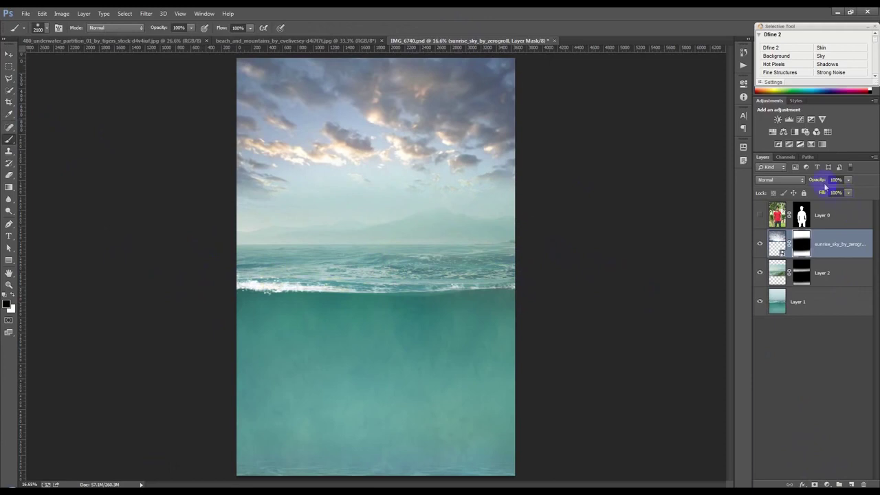
- Try blend modes on the sky layer, starting with Multiply
click(794, 184)
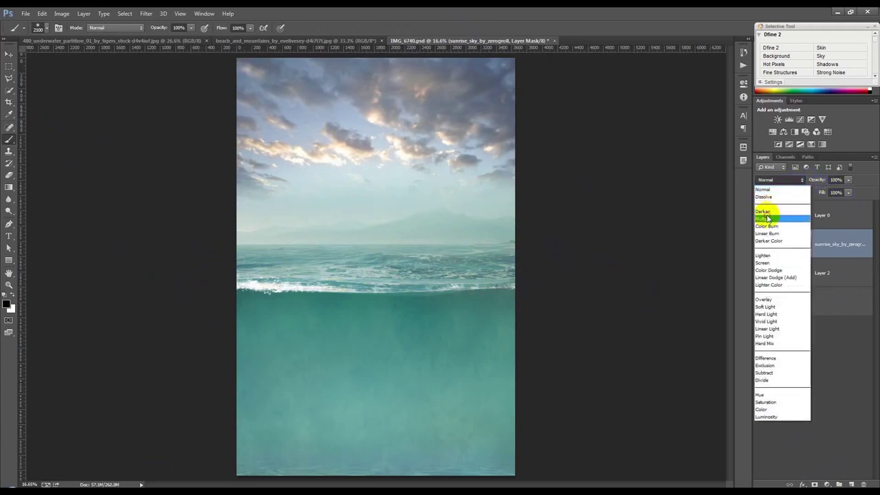
click(767, 217)
scroll(783, 182, down, 2)
scroll(782, 182, down, 1)
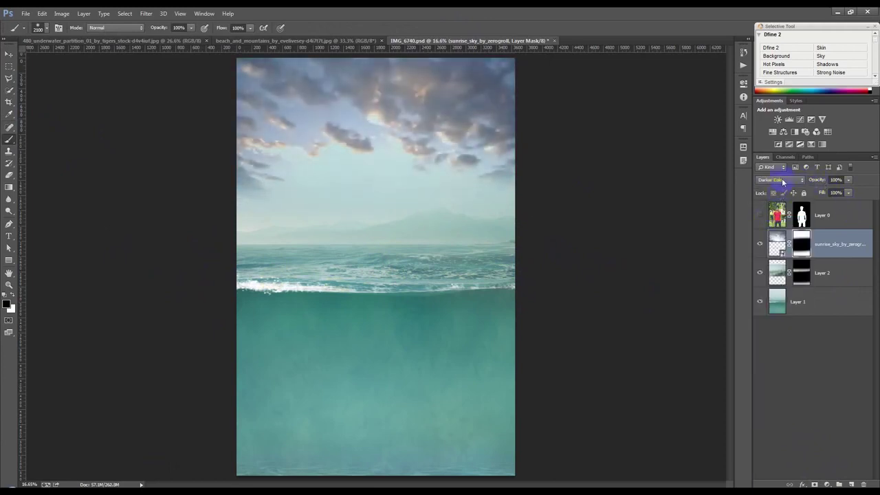
scroll(782, 182, down, 2)
scroll(782, 182, down, 1)
scroll(782, 181, down, 3)
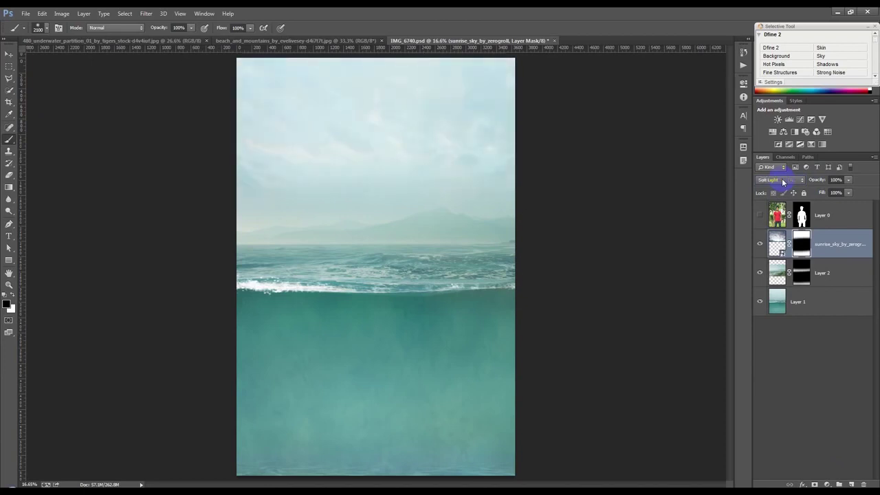
scroll(782, 182, down, 1)
scroll(782, 181, down, 1)
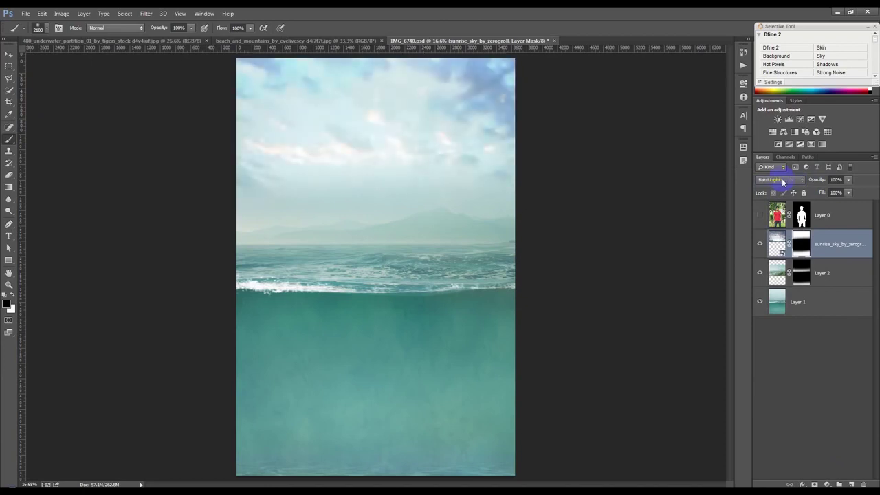
scroll(783, 182, down, 2)
scroll(782, 181, down, 1)
scroll(782, 182, down, 1)
scroll(782, 182, down, 1)
scroll(782, 181, down, 1)
- Set the sky layer back to Normal at 50% opacity and show the man's layer
click(782, 182)
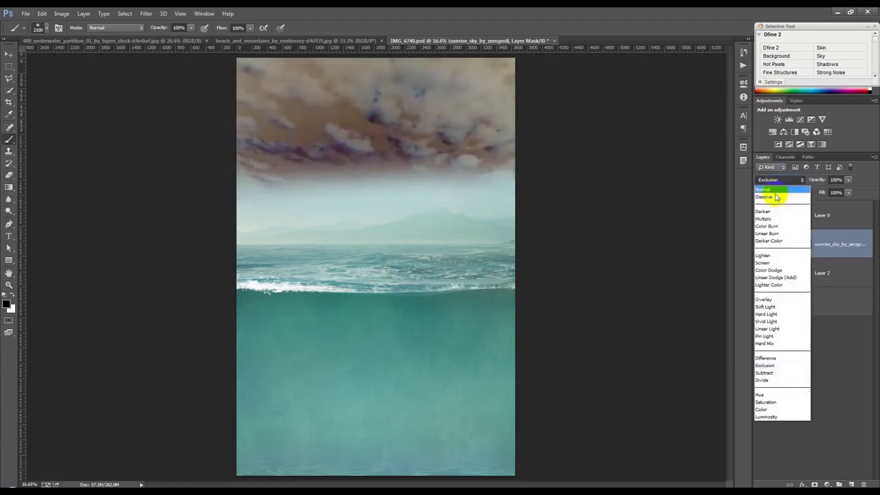
click(772, 189)
drag(808, 183, 792, 181)
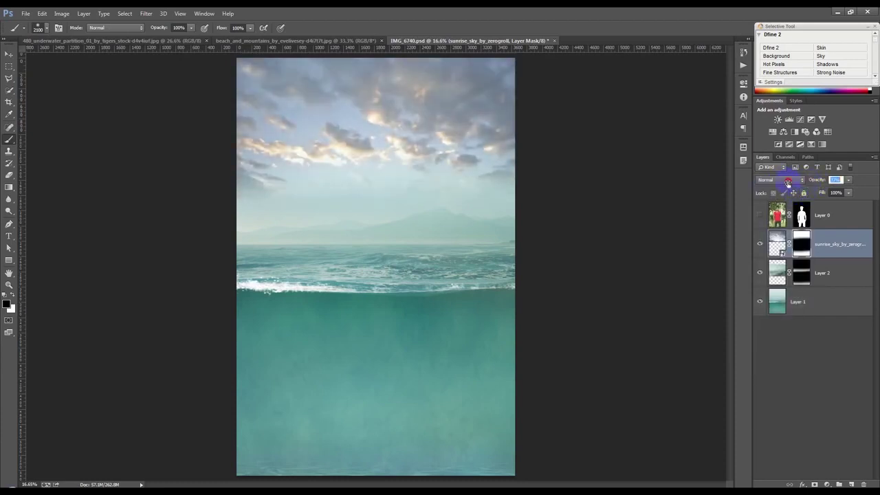
click(15, 57)
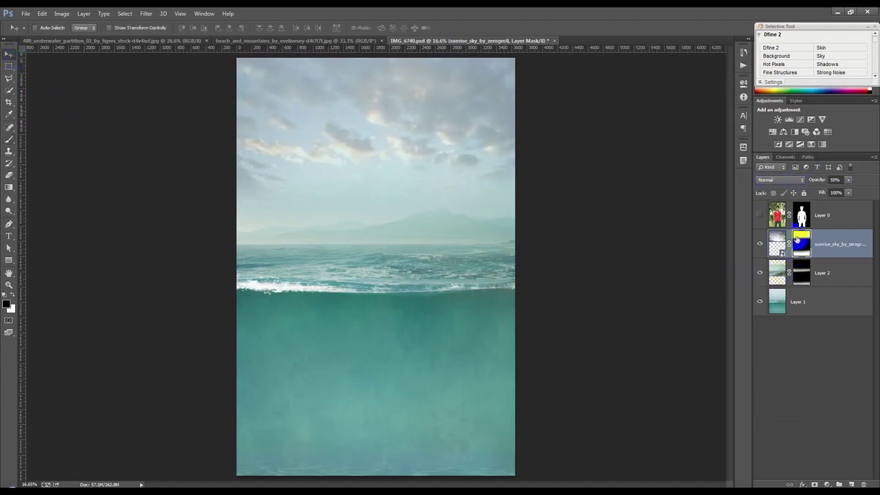
click(760, 215)
- Select the man's layer and shift him up and left on the canvas
click(825, 221)
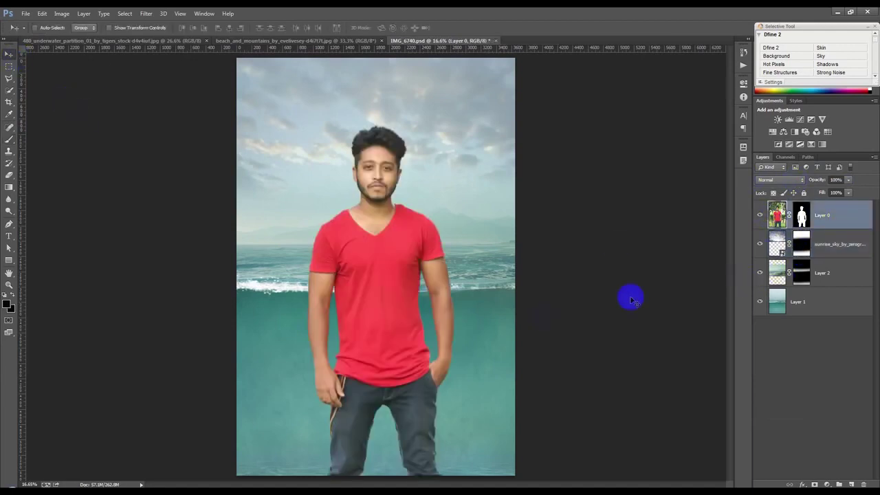
click(801, 247)
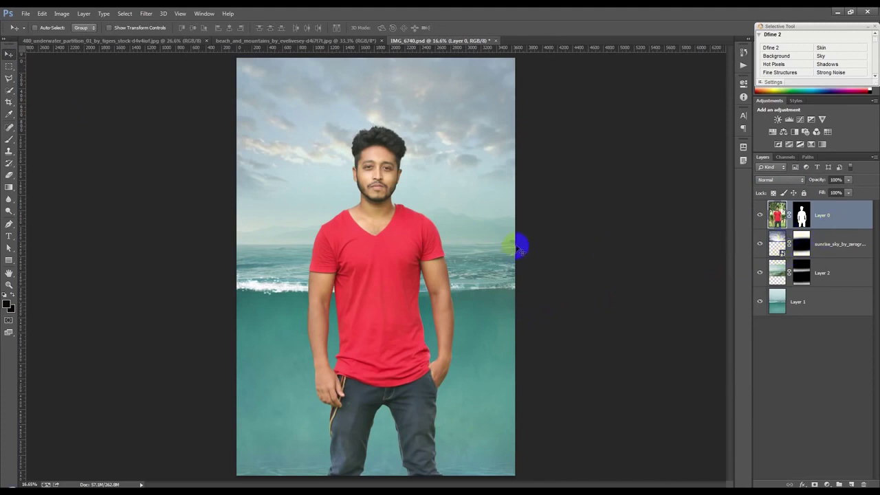
drag(440, 252, 434, 237)
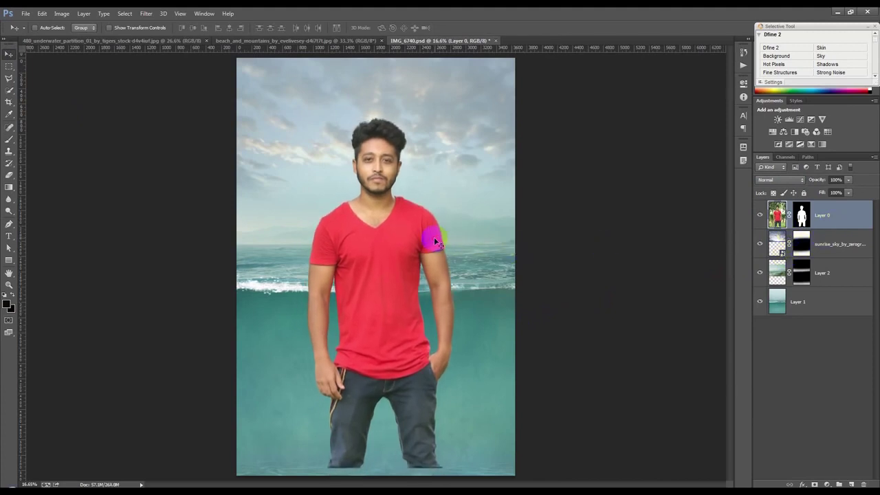
- Scale the man to about 110%, nudge him down-right, and commit
key(ctrl+t)
drag(513, 467, 458, 416)
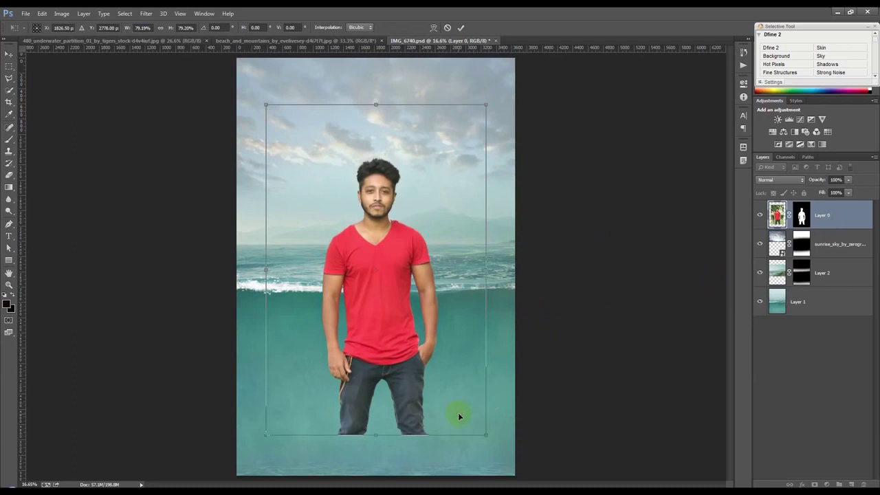
scroll(458, 413, down, 1)
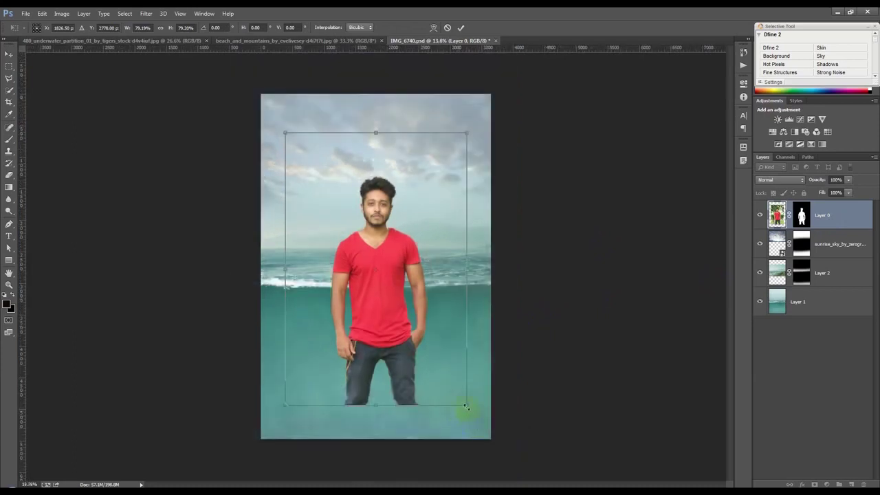
drag(466, 407, 504, 461)
drag(447, 411, 449, 413)
click(460, 29)
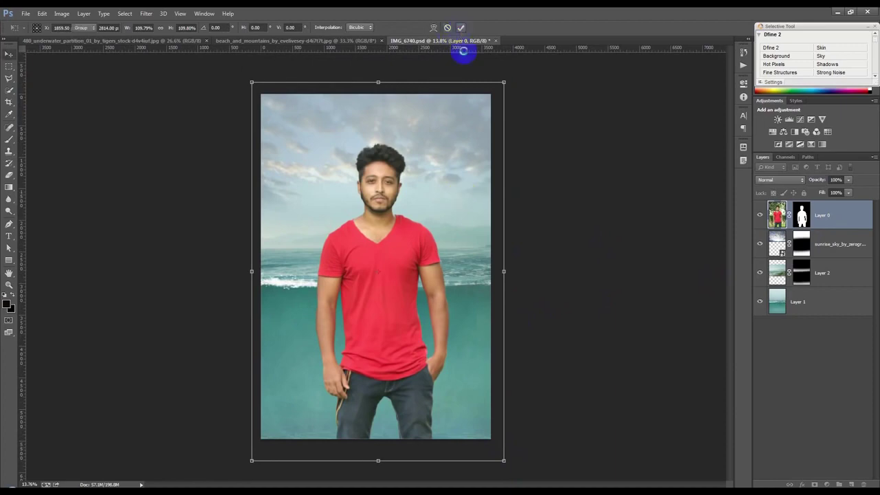
- Convert the man's layer to a smart object
scroll(354, 339, up, 2)
right_click(833, 214)
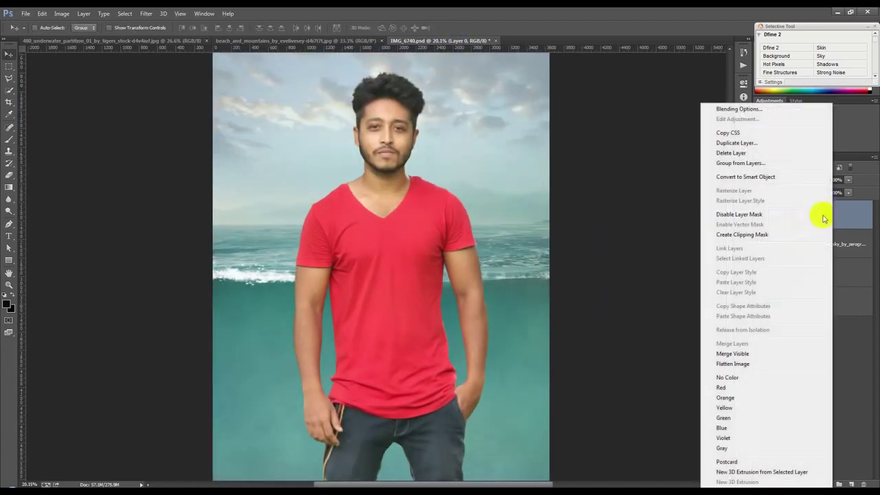
click(750, 177)
right_click(810, 221)
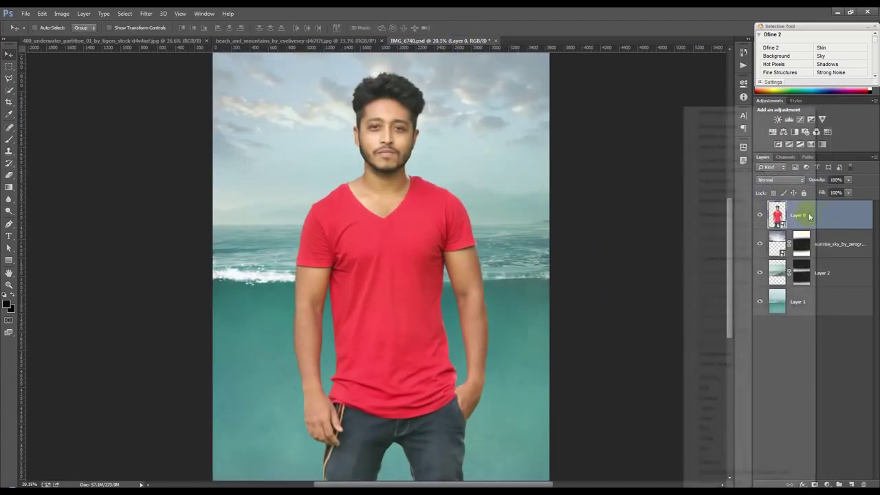
- Rasterize the man's layer, duplicate it as Layer 0 copy, and hide the copy
click(725, 213)
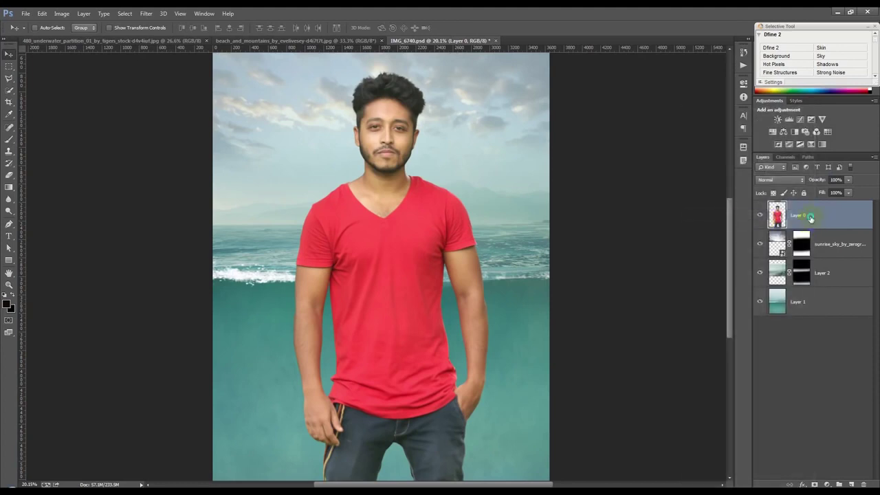
right_click(810, 217)
click(713, 142)
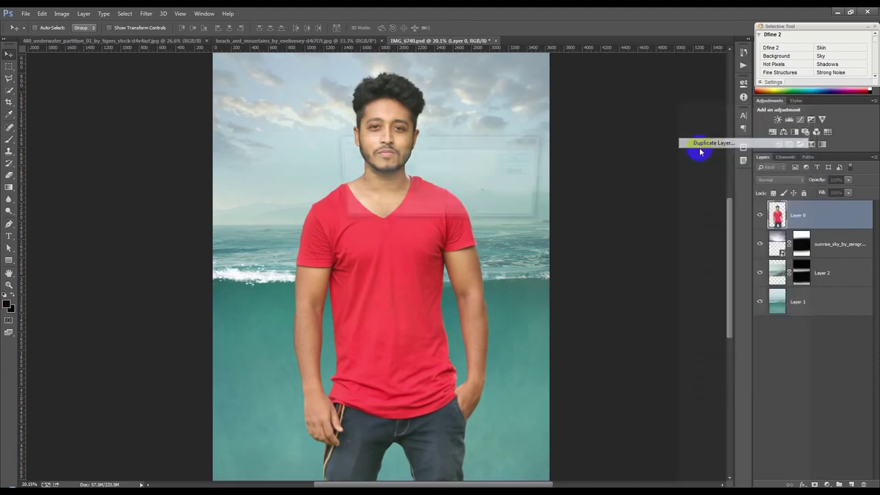
click(529, 162)
click(758, 217)
- Add a mask to Layer 0 and paint out the head, neck and upper shirt
click(800, 248)
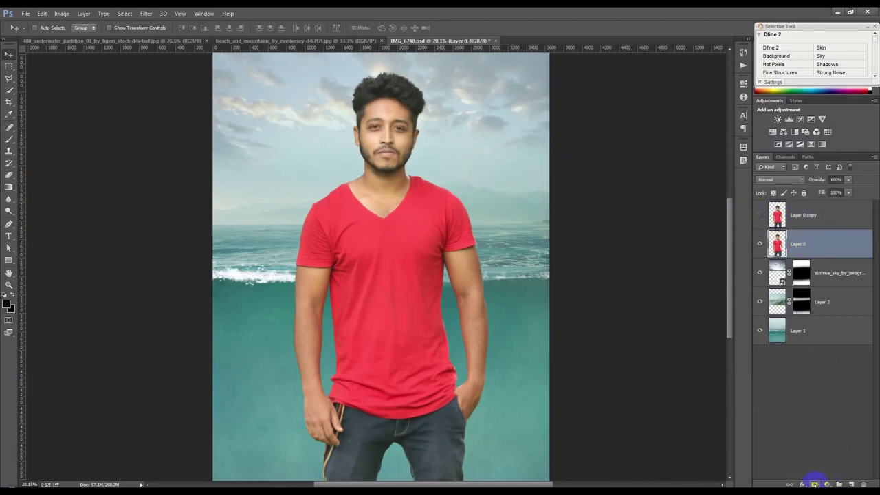
click(814, 484)
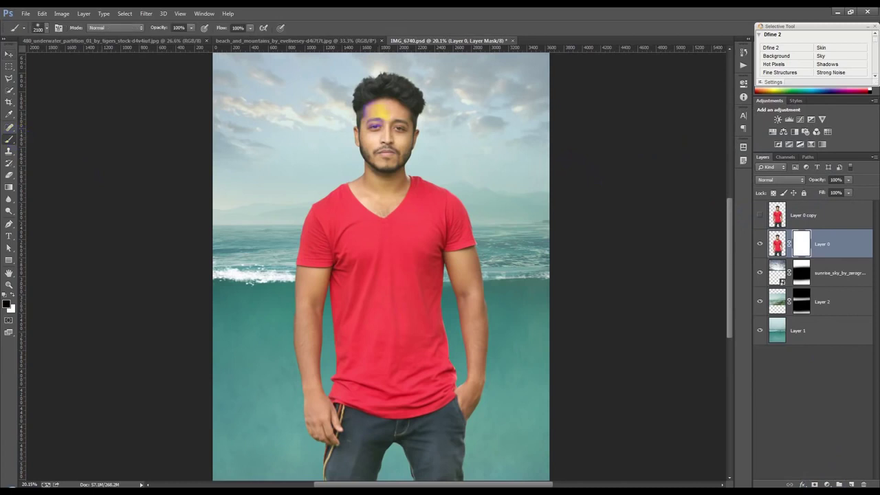
mouse_move(326, 92)
mouse_down()
mouse_move(427, 108)
mouse_move(399, 143)
mouse_move(289, 193)
mouse_move(438, 174)
mouse_up()
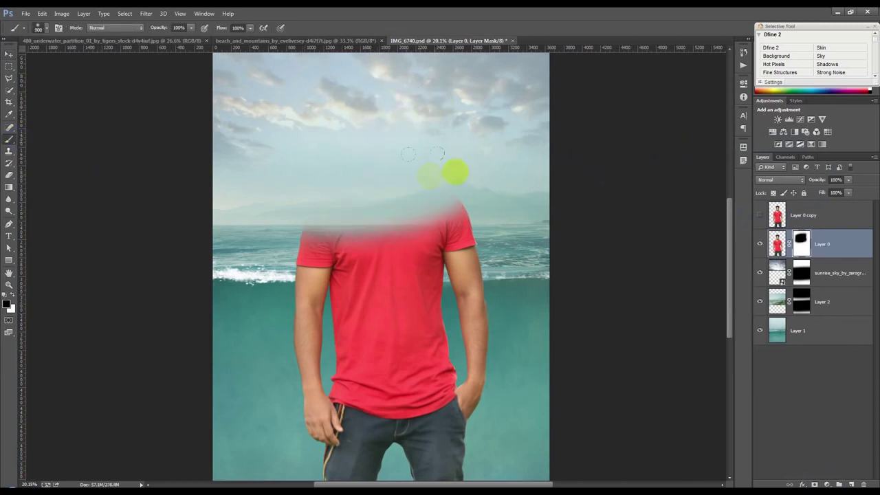
mouse_move(364, 182)
mouse_down()
mouse_move(316, 237)
mouse_move(467, 227)
mouse_move(440, 222)
mouse_up()
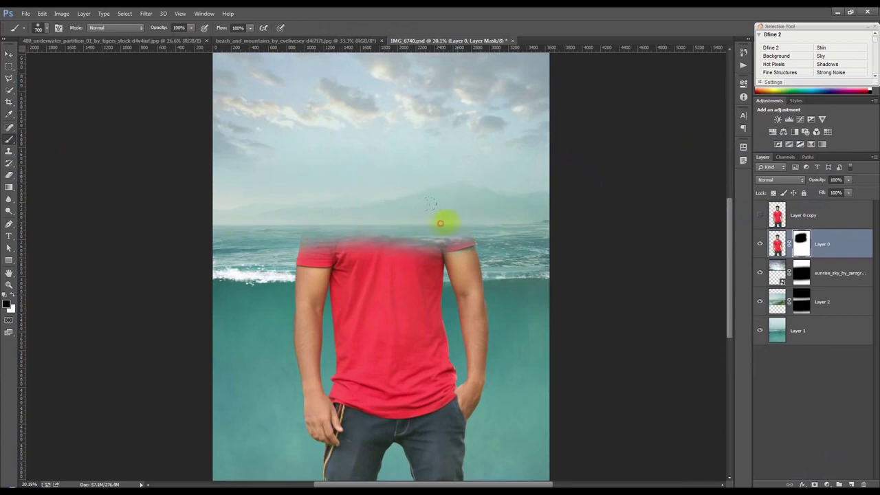
scroll(403, 227, up, 2)
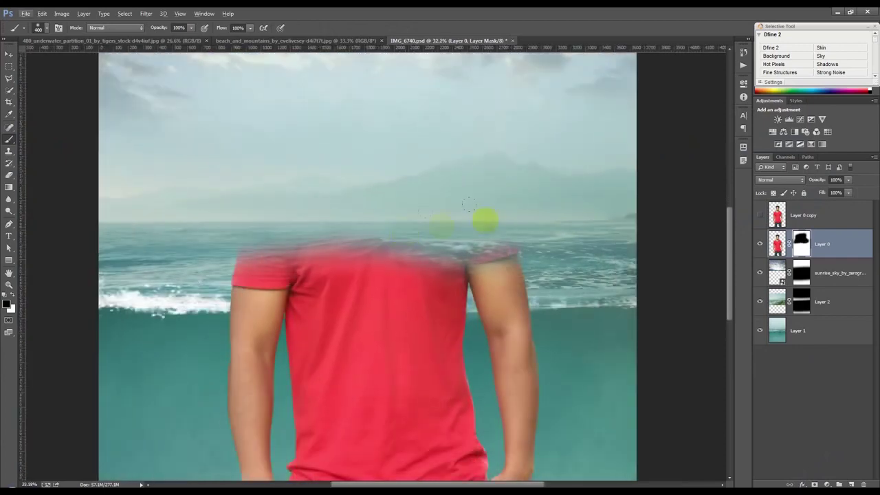
mouse_move(520, 248)
mouse_down()
mouse_move(219, 250)
mouse_move(304, 281)
mouse_move(512, 282)
mouse_up()
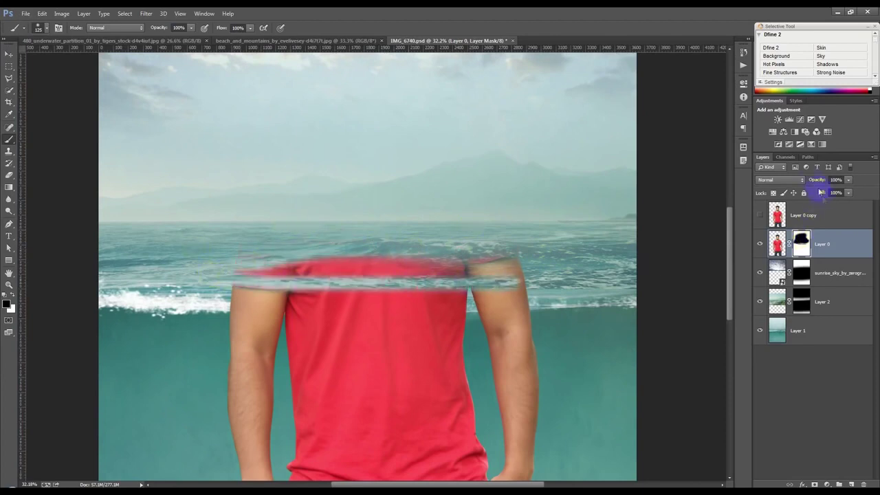
- Lower Layer 0 to 32% opacity and mask out the shirt above the waterline
text(32)
key(Return)
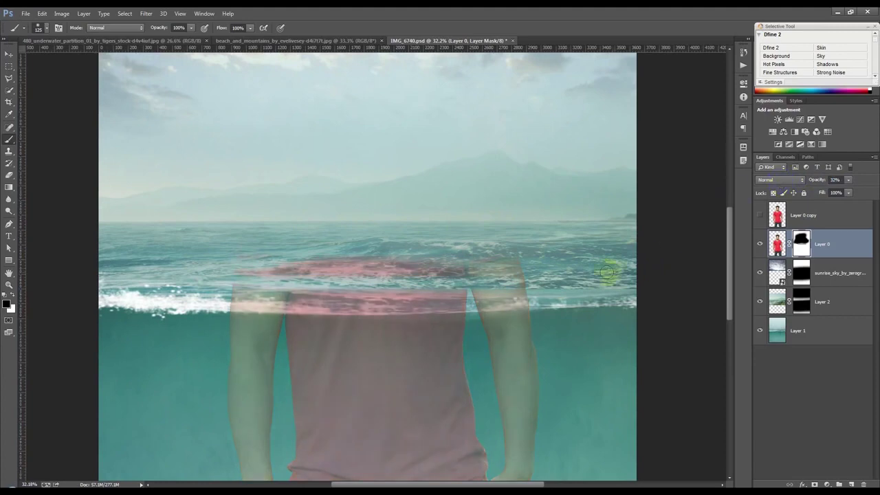
scroll(418, 314, up, 2)
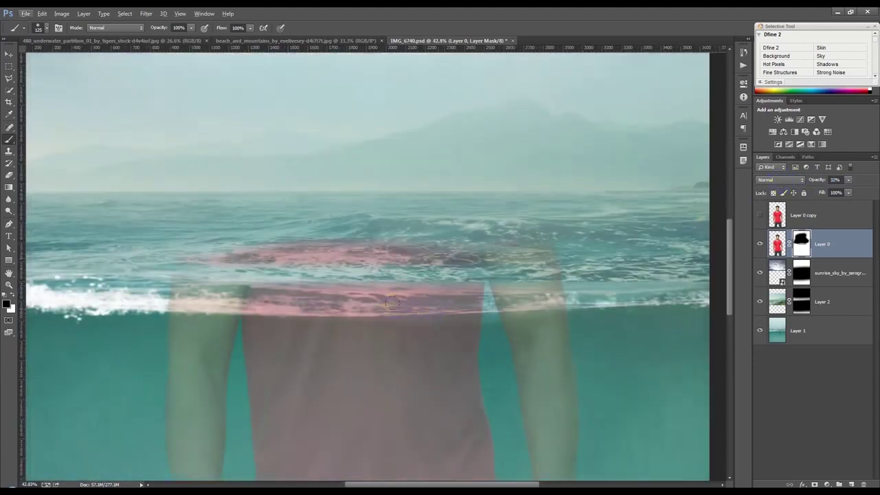
drag(170, 269, 560, 285)
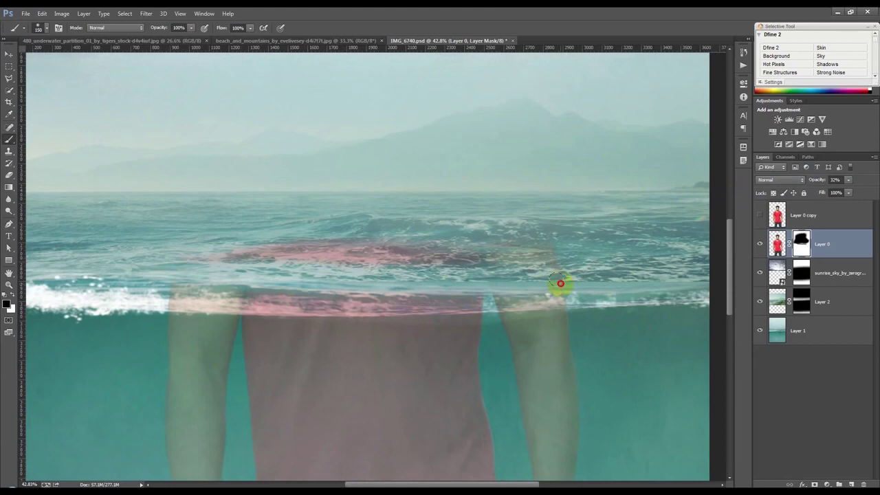
mouse_move(537, 232)
mouse_down()
mouse_move(305, 231)
mouse_move(241, 252)
mouse_up()
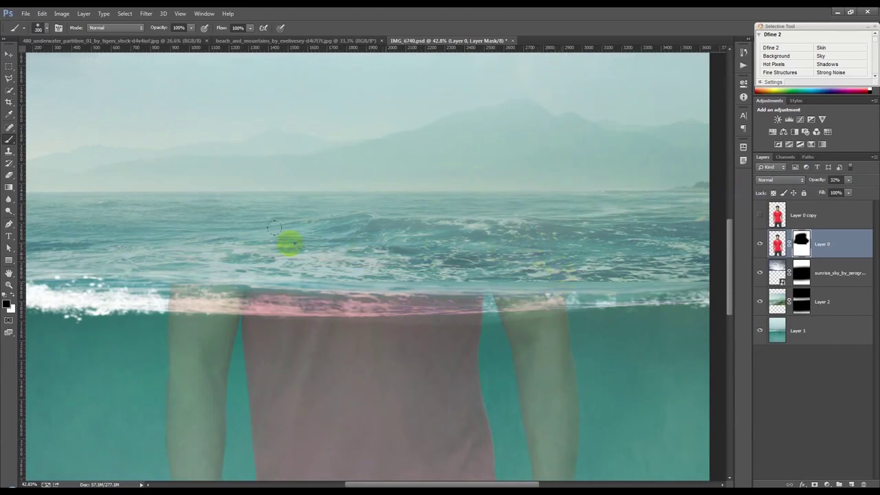
right_click(290, 243)
click(133, 222)
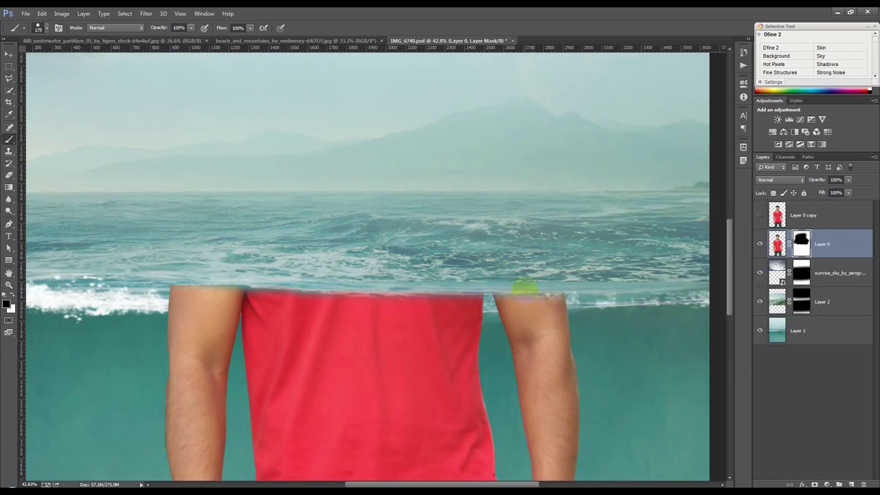
- Trim the shirt's top edge, then paint the arm and shirt edge back in with white
mouse_move(561, 284)
mouse_down()
mouse_move(338, 286)
mouse_move(147, 273)
mouse_move(408, 291)
mouse_move(584, 291)
mouse_up()
scroll(356, 333, up, 2)
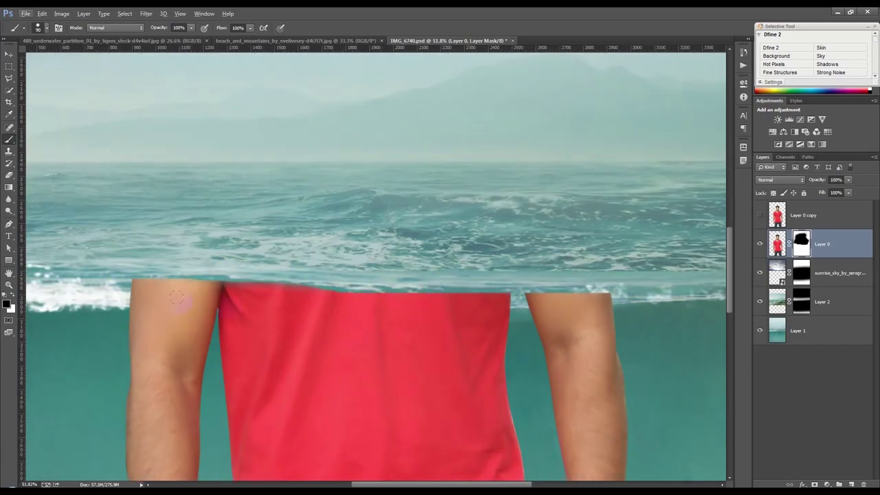
click(7, 294)
drag(164, 287, 385, 301)
- Lower the brush hardness for softer mask edges
right_click(388, 300)
mouse_move(492, 300)
mouse_down()
mouse_move(454, 299)
mouse_move(484, 300)
mouse_up()
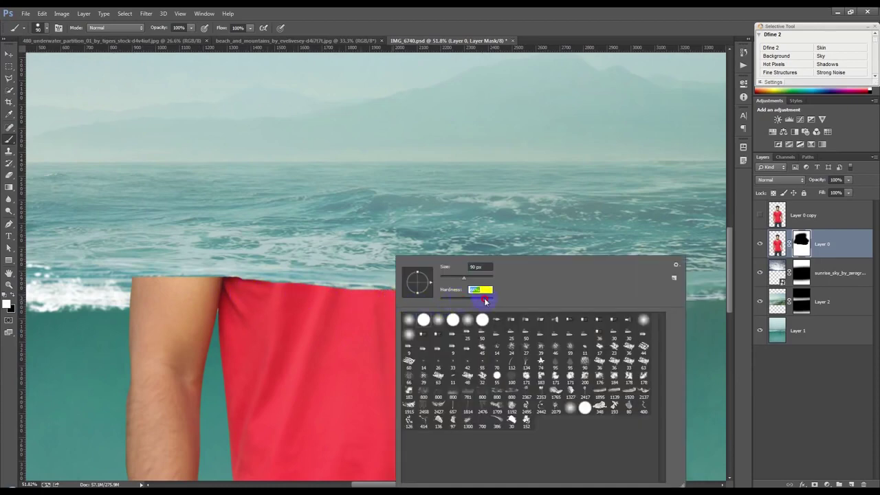
click(118, 289)
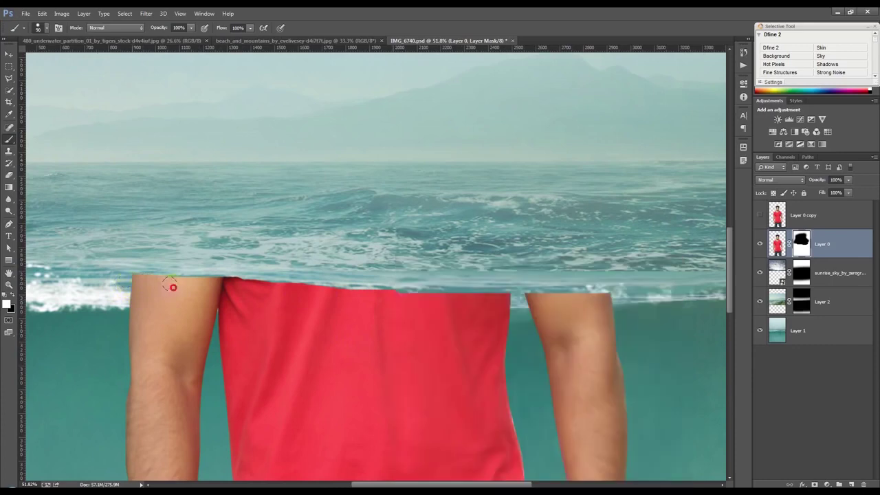
right_click(220, 291)
drag(295, 299, 299, 301)
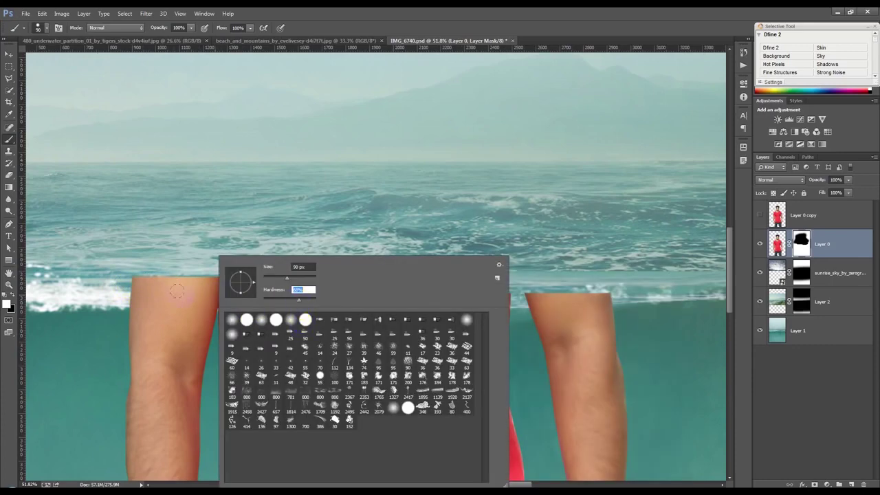
click(136, 288)
- Clean the halo off the arms and shirt top edge, then load Layer 0's mask as a selection
drag(146, 288, 131, 284)
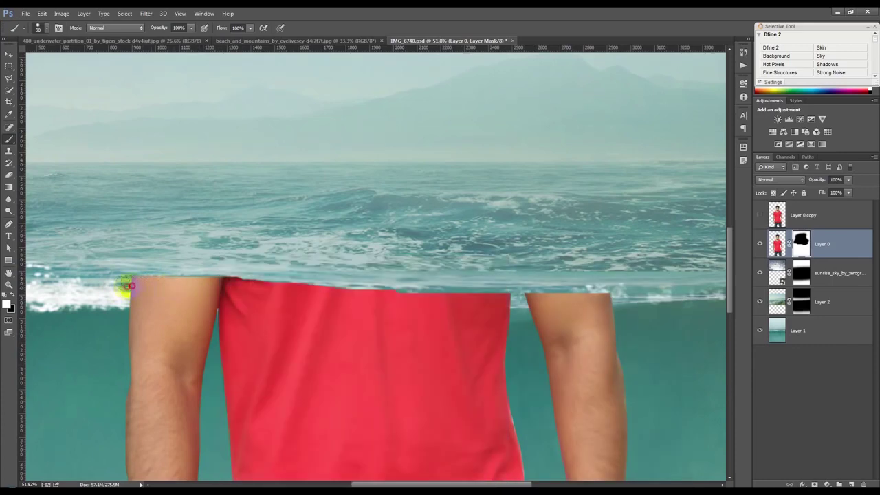
drag(192, 285, 538, 303)
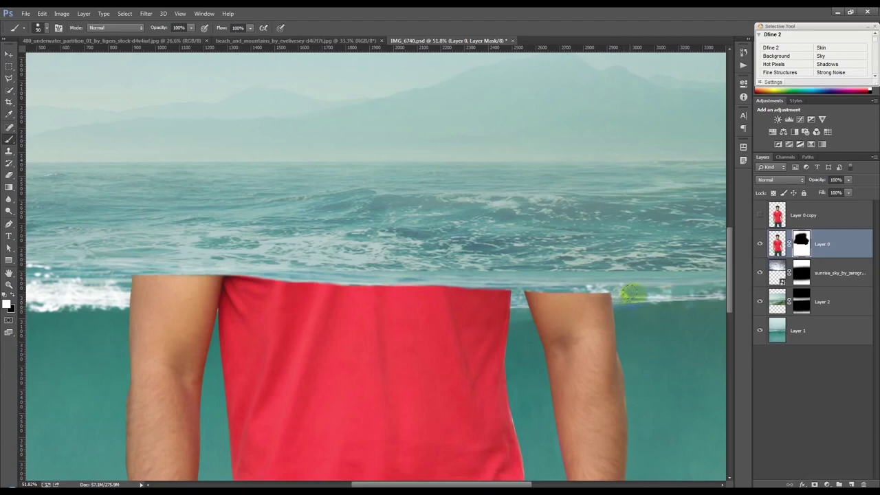
drag(612, 296, 582, 299)
drag(565, 296, 448, 299)
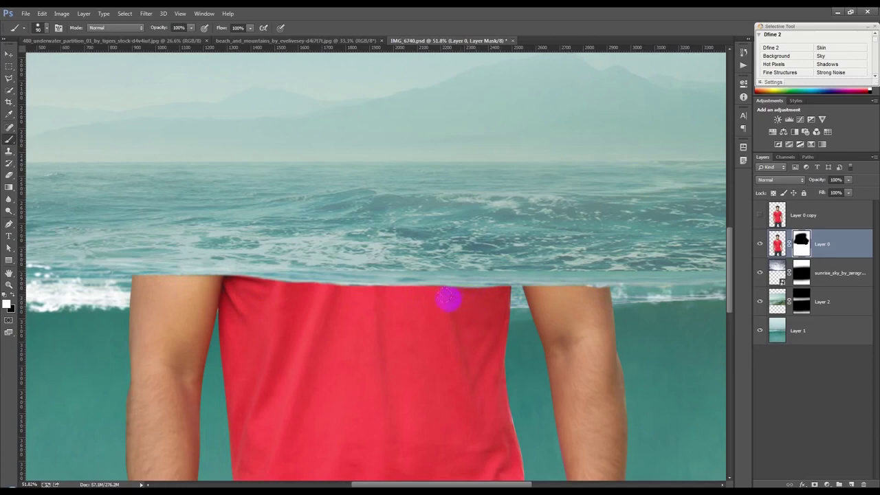
click(797, 243)
ctrl+click(802, 244)
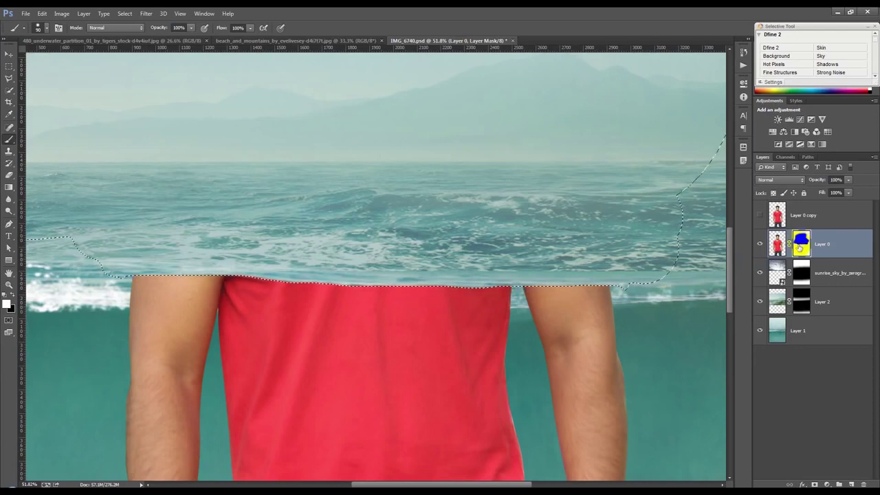
- Show and select Layer 0 copy and hide Layer 0
click(799, 219)
click(760, 215)
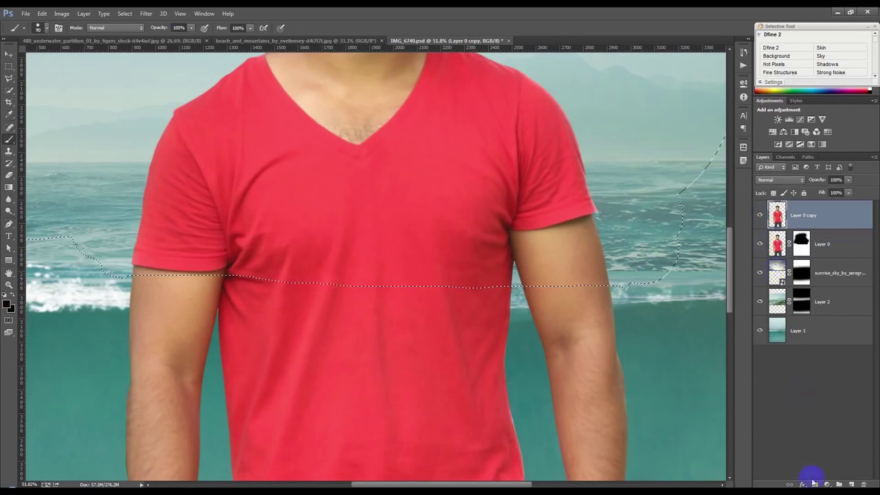
click(759, 244)
click(815, 484)
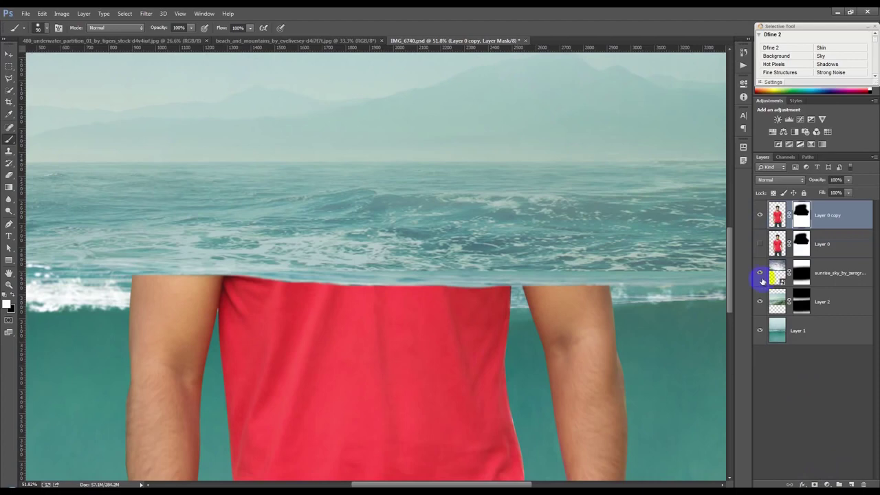
key(ctrl+z)
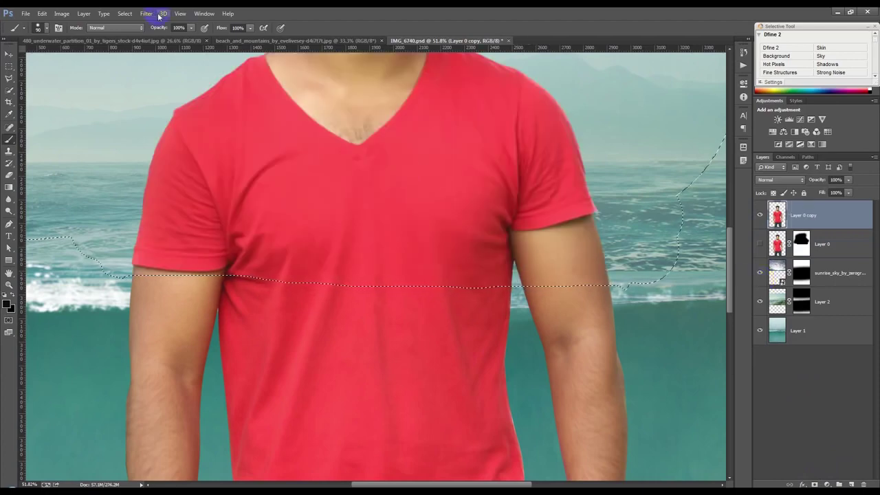
- Invert the selection, mask Layer 0 copy with it, then show and select Layer 0
click(124, 13)
click(132, 50)
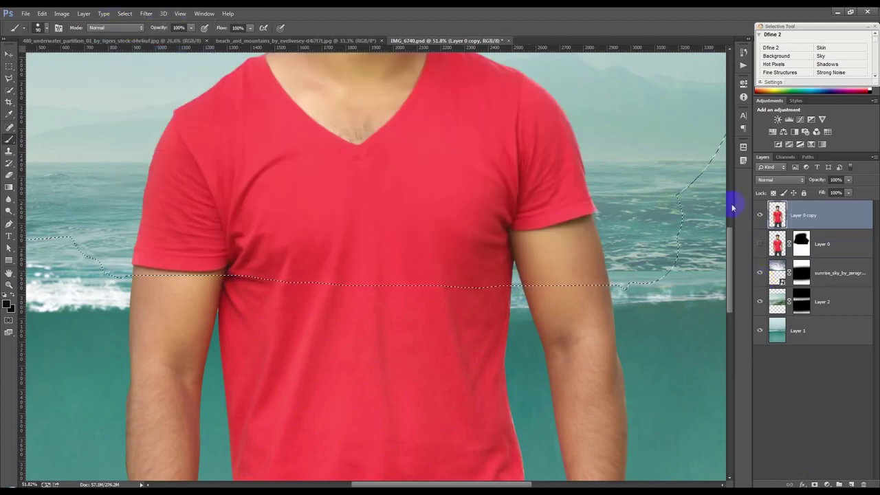
click(813, 483)
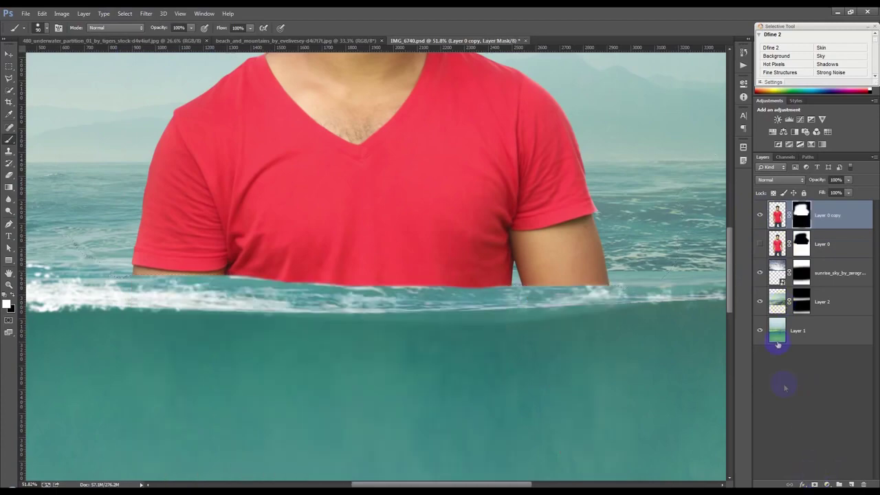
scroll(557, 331, down, 8)
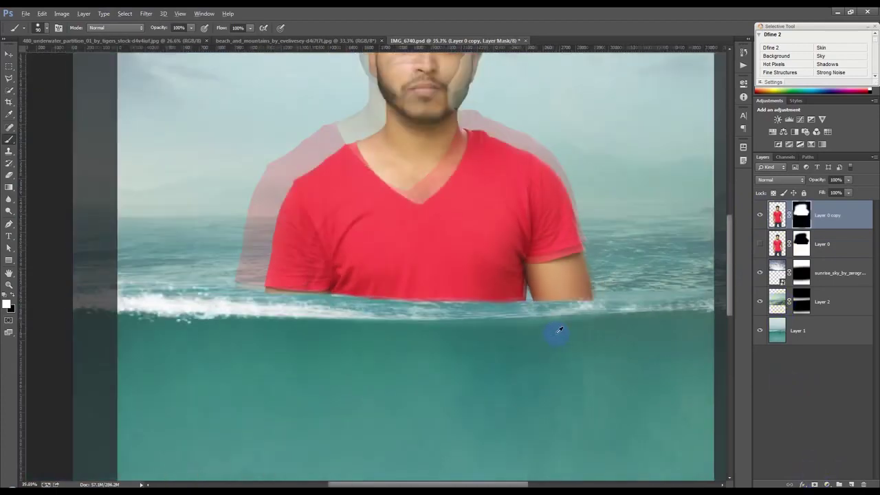
scroll(282, 236, up, 3)
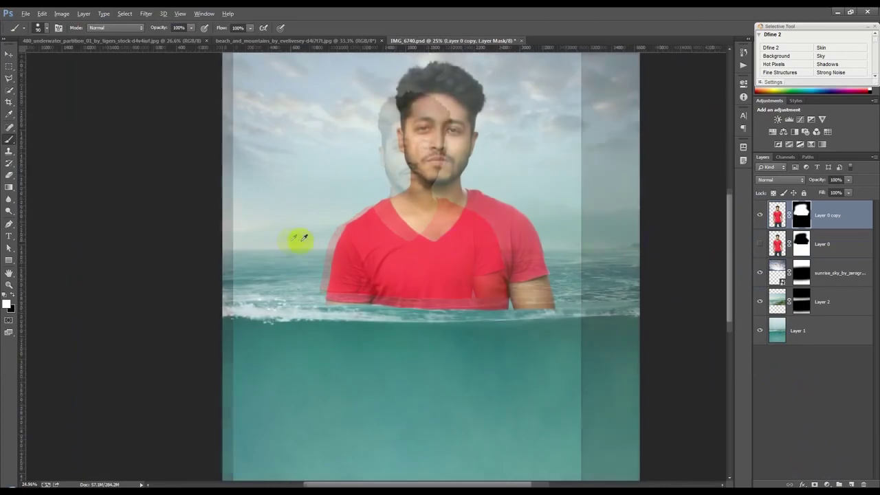
click(758, 239)
click(802, 242)
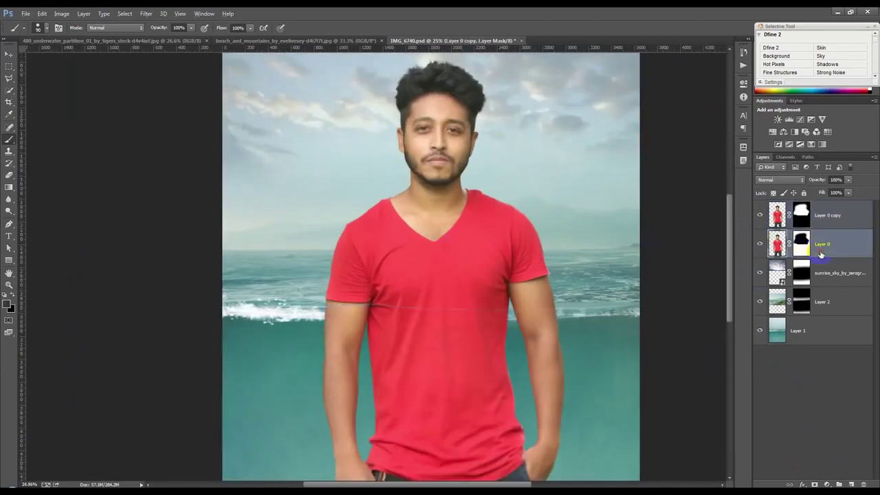
- Paint Layer 0's mask with a soft 400 px brush to reveal surf across both arms
click(802, 242)
scroll(512, 305, up, 1)
scroll(523, 303, up, 1)
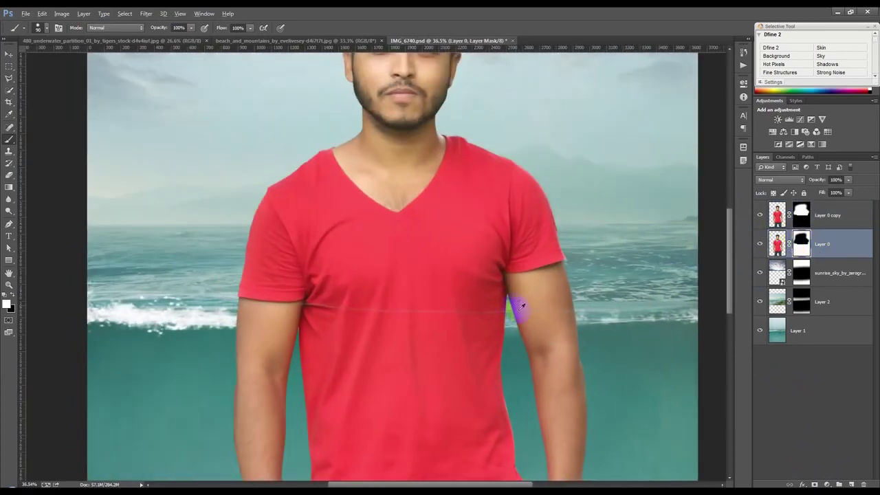
scroll(531, 303, up, 1)
drag(508, 300, 166, 264)
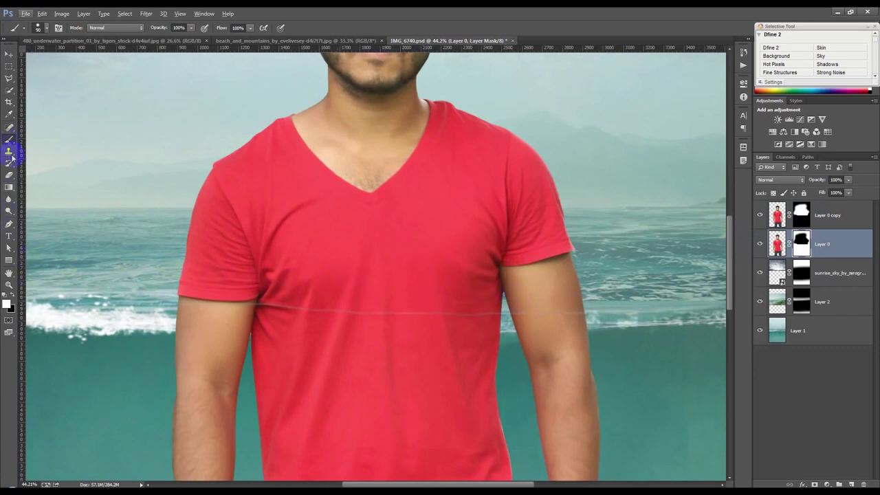
drag(289, 284, 543, 288)
key(bracketleft)
mouse_move(161, 290)
mouse_down()
mouse_move(323, 299)
mouse_move(485, 293)
mouse_up()
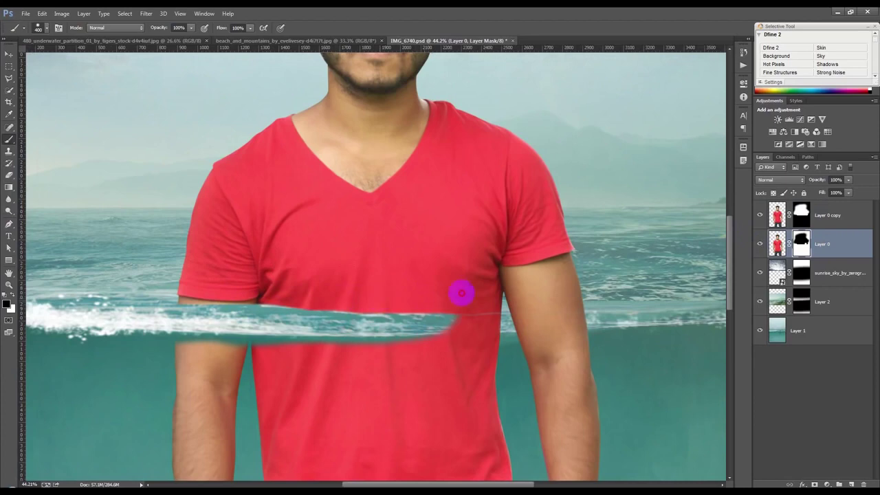
mouse_move(486, 293)
mouse_down()
mouse_move(565, 294)
mouse_move(468, 296)
mouse_up()
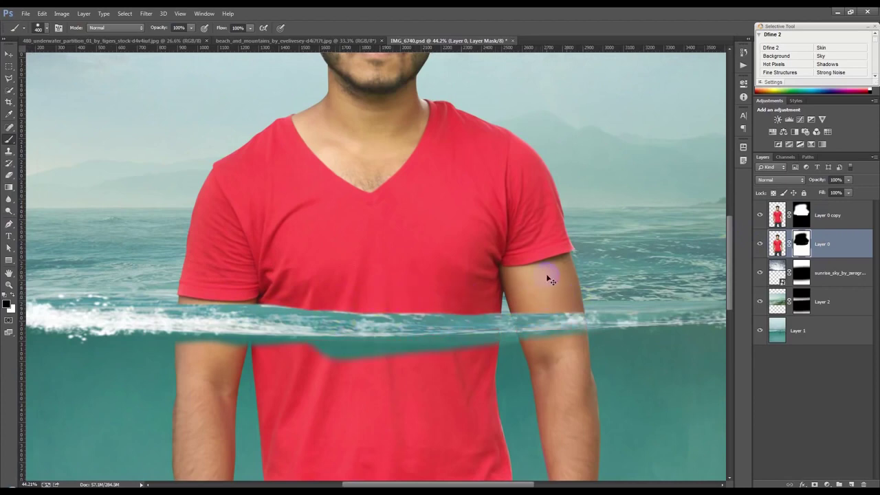
- Try widening the waterline band across the shirt, then undo that mask stroke
scroll(547, 302, up, 1)
scroll(547, 303, up, 1)
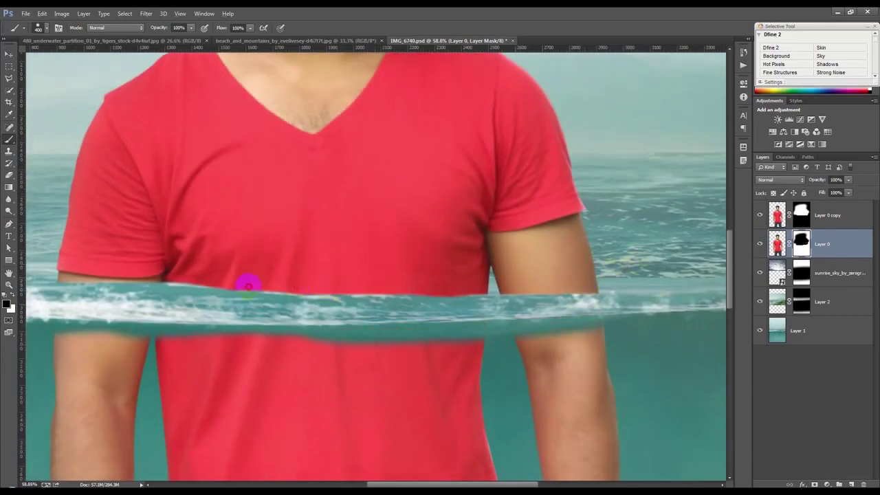
scroll(294, 308, down, 1)
scroll(353, 314, down, 2)
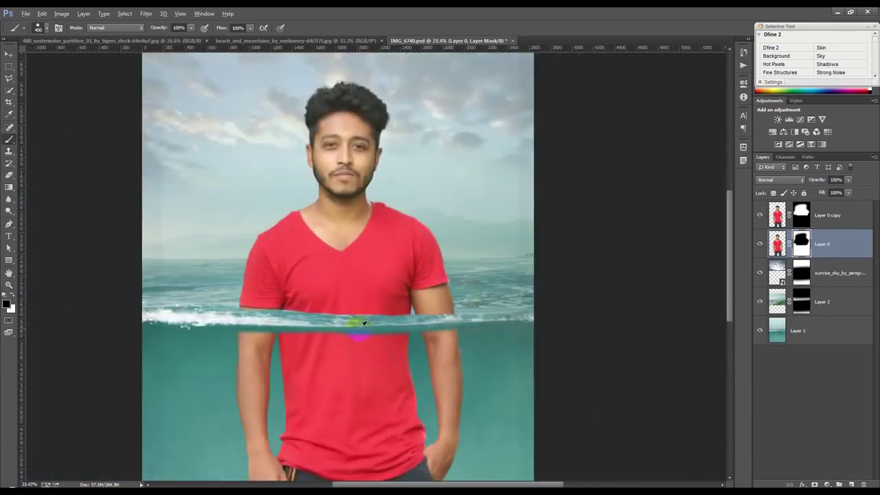
scroll(363, 323, down, 1)
scroll(367, 307, up, 2)
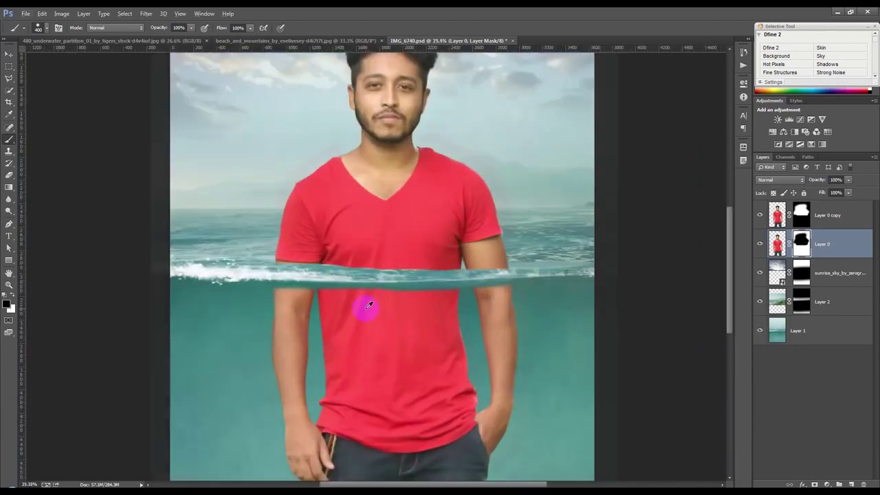
scroll(368, 306, up, 1)
mouse_move(563, 283)
mouse_down()
mouse_move(497, 261)
mouse_move(310, 261)
mouse_move(223, 247)
mouse_move(249, 266)
mouse_up()
key(ctrl+z)
- Blend the submerged arms into the water with 200 and 700 px brushes, then lower Layer 0's opacity
scroll(443, 349, up, 2)
scroll(481, 330, up, 1)
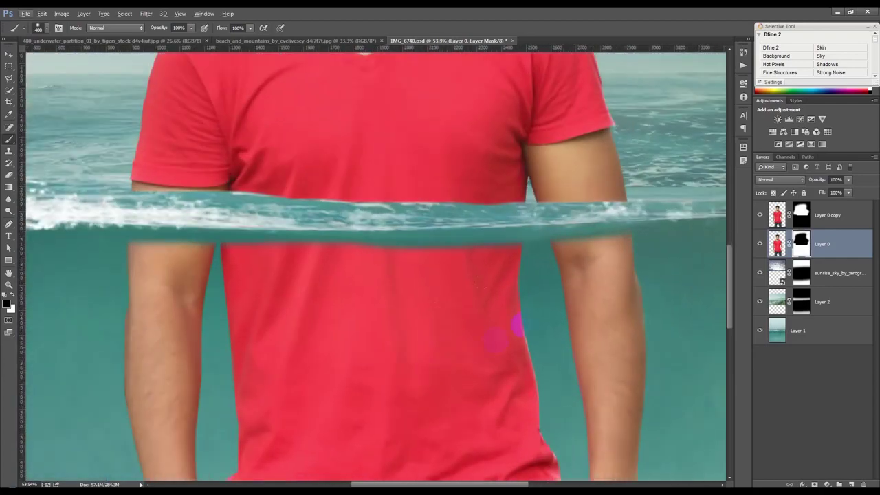
right_click(522, 317)
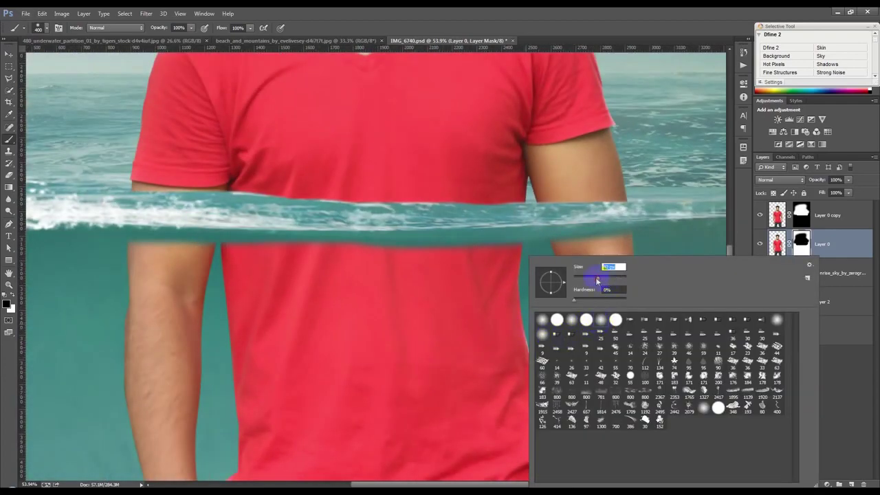
click(128, 246)
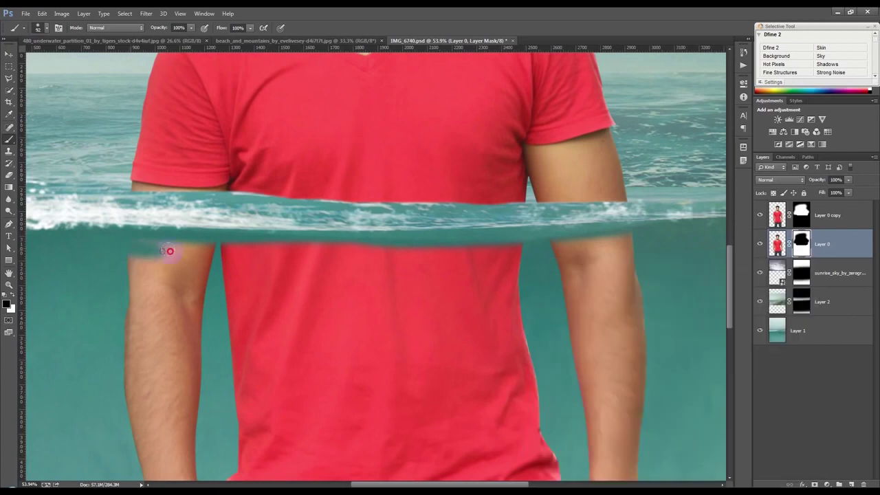
key(bracketleft)
key(bracketleft)
key(bracketleft)
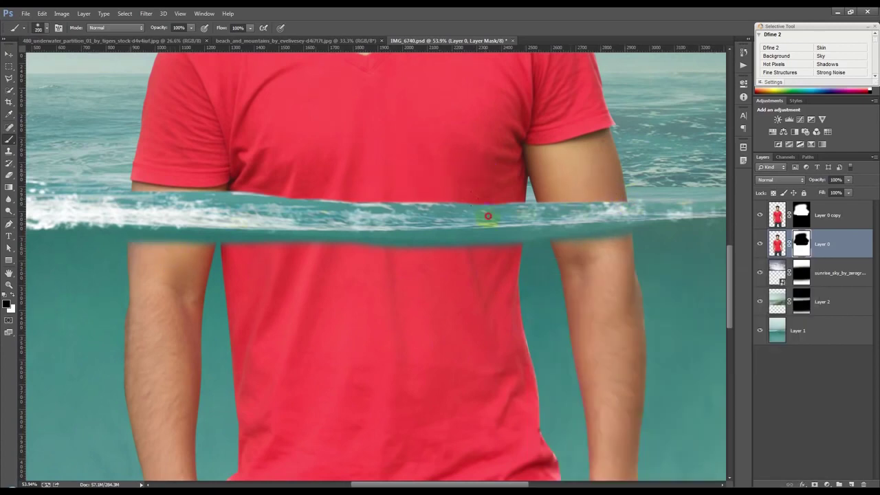
drag(310, 224, 376, 212)
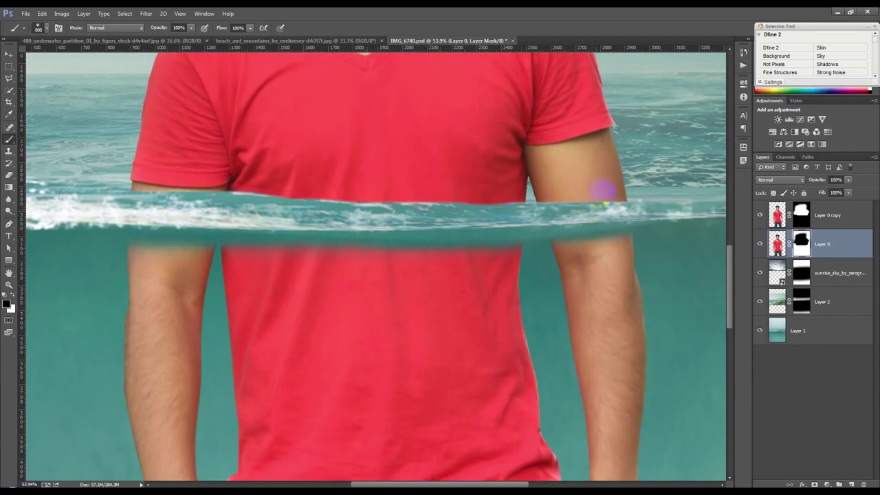
key(bracketright)
key(bracketright)
key(bracketright)
drag(570, 171, 413, 170)
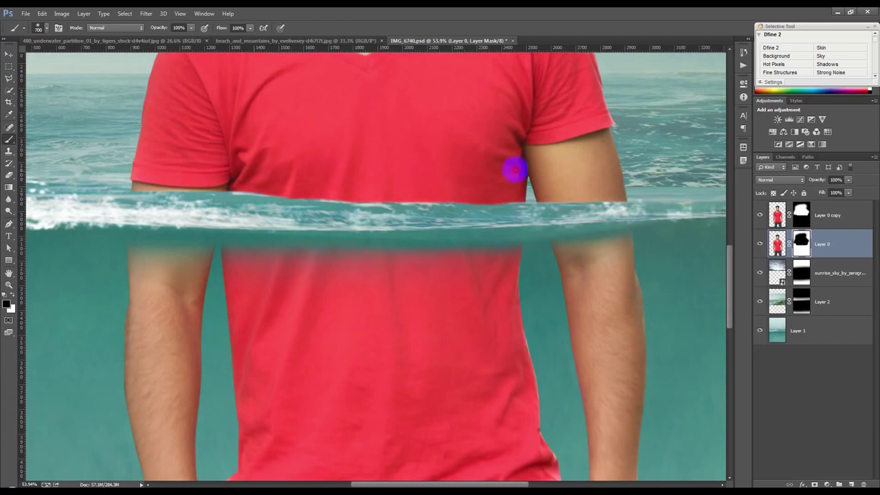
drag(597, 176, 197, 178)
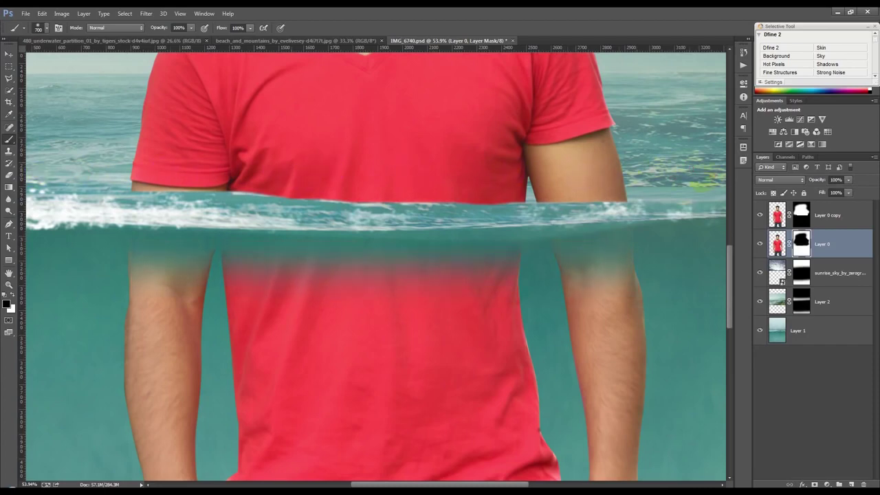
drag(818, 184, 804, 183)
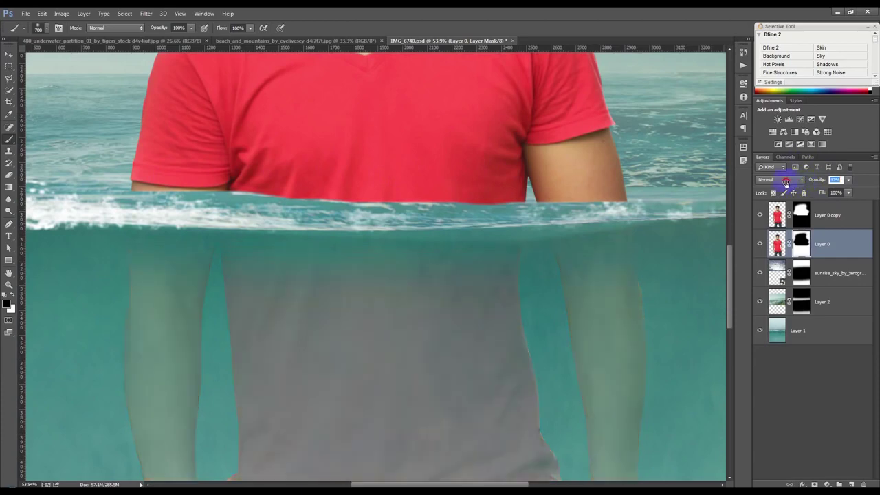
- Commit Layer 0 at 39% opacity, then lower it to 32% to fade the submerged legs
click(418, 48)
mouse_move(471, 196)
mouse_down()
mouse_move(305, 204)
mouse_move(486, 295)
mouse_up()
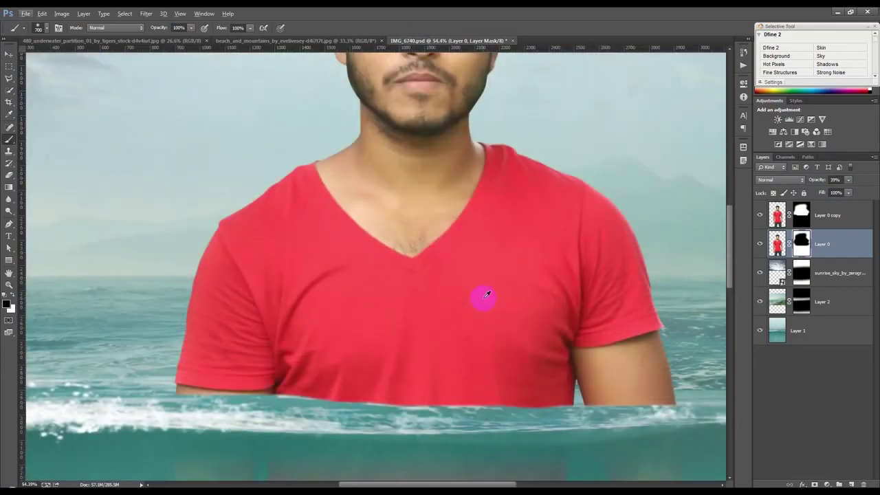
drag(486, 296, 305, 341)
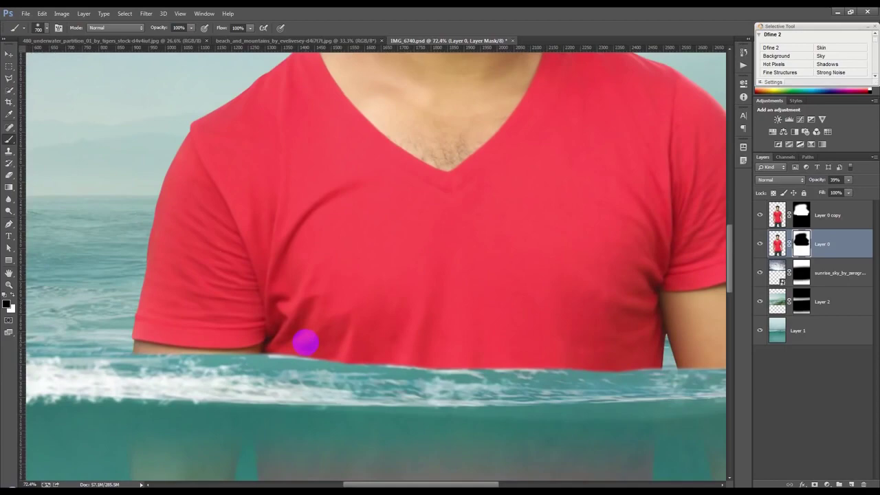
scroll(305, 342, down, 5)
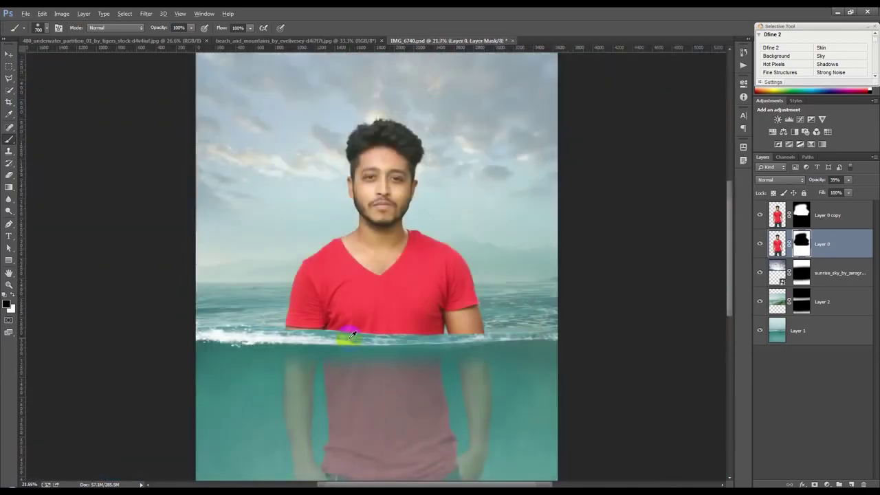
scroll(352, 335, down, 2)
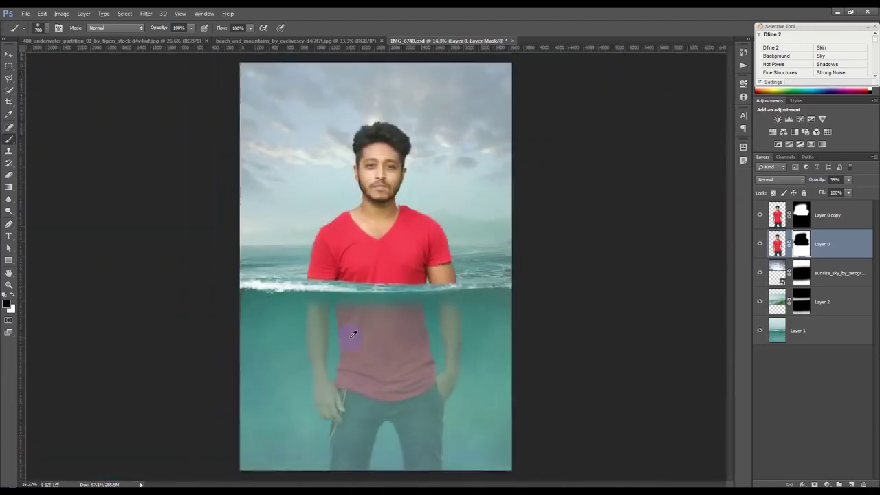
drag(816, 181, 814, 181)
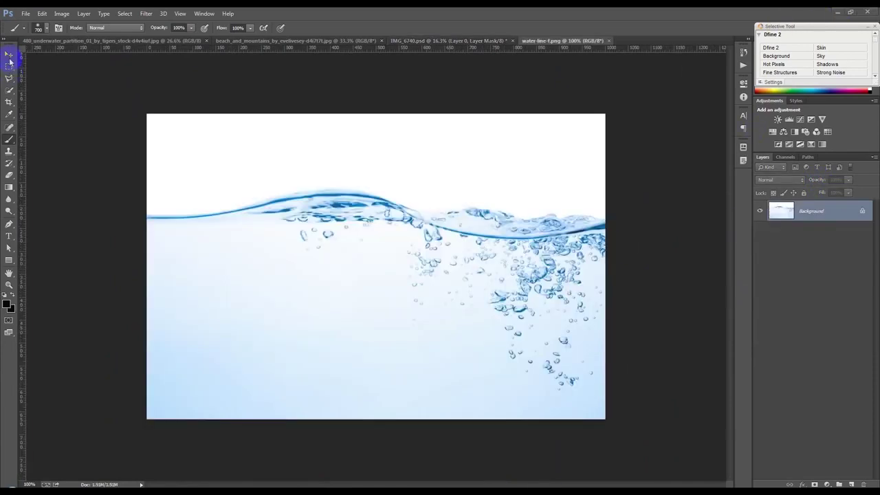
- Drag the water-splash image into IMG_6740.psd with the Move tool and place it over the waterline
click(11, 54)
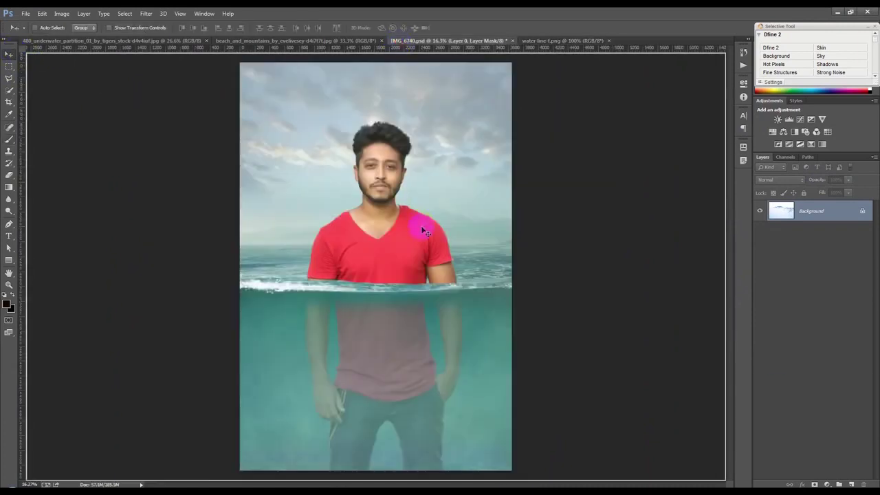
drag(398, 42, 420, 225)
drag(814, 203, 815, 206)
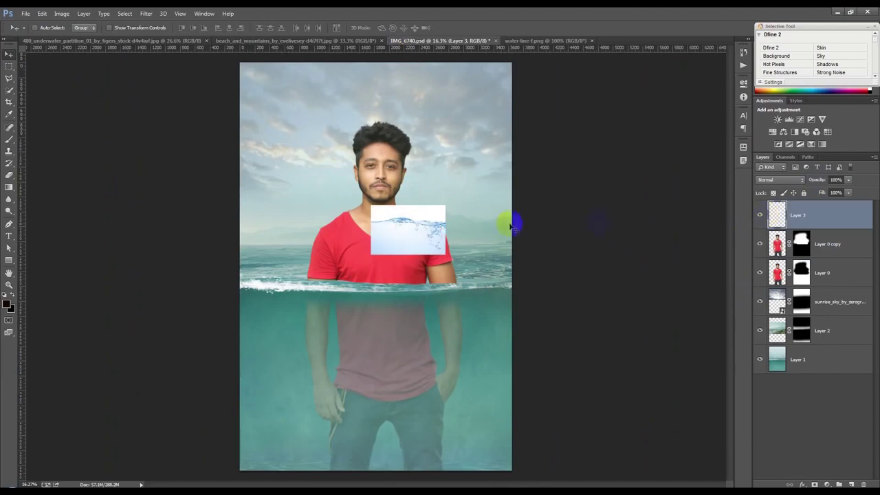
drag(599, 222, 518, 296)
scroll(397, 300, up, 2)
scroll(397, 300, up, 2)
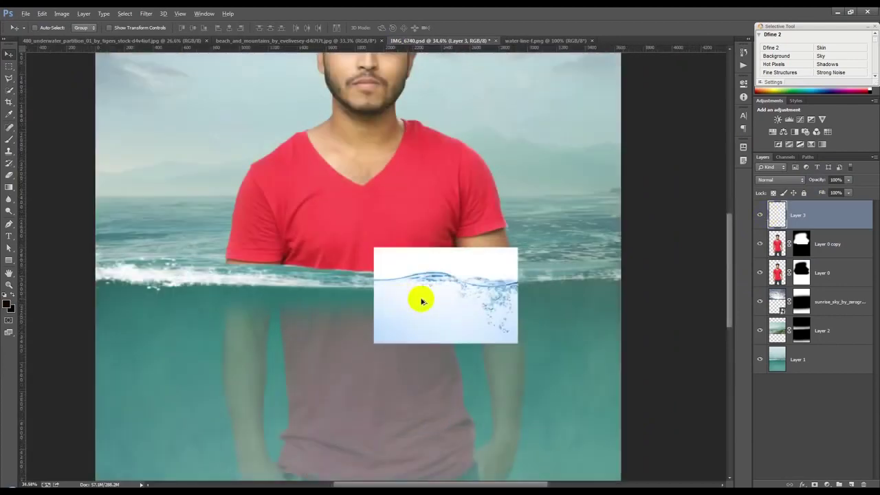
scroll(417, 298, up, 1)
- Free-transform the water layer to about 369%, tilt it 2.5°, and nudge it into place
key(ctrl+t)
scroll(497, 305, down, 3)
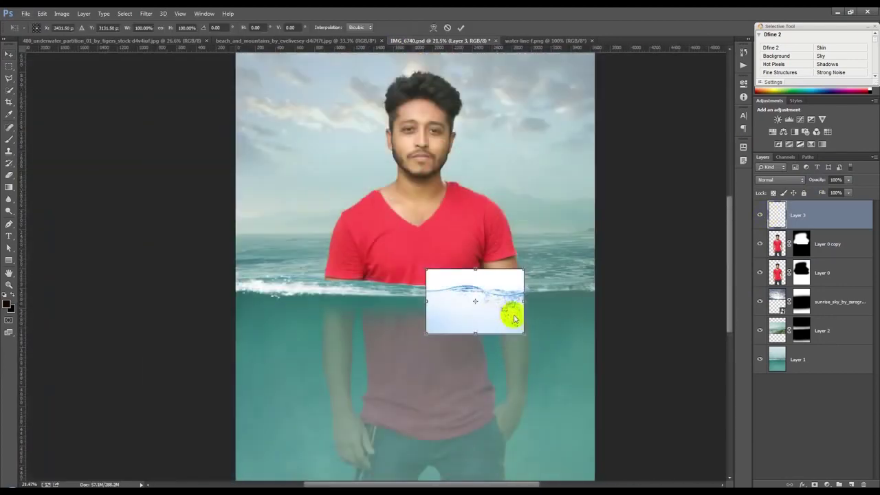
drag(523, 332, 527, 364)
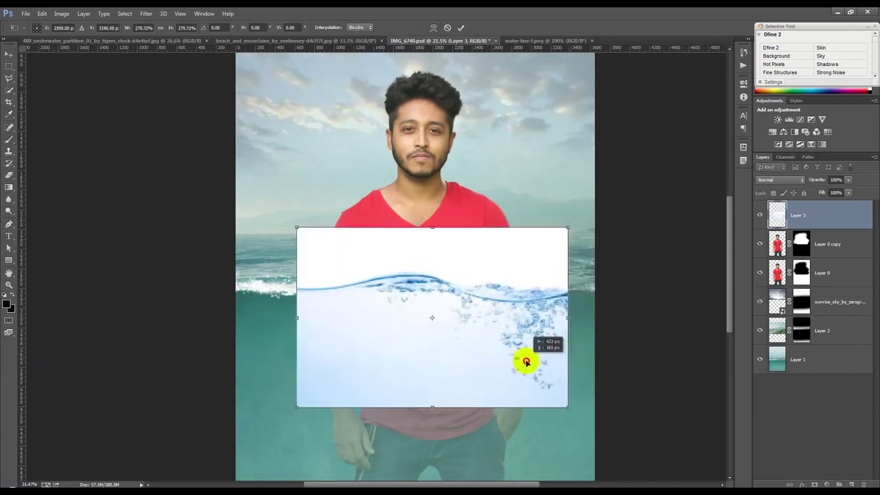
drag(527, 364, 523, 356)
mouse_move(627, 343)
mouse_down()
mouse_move(632, 349)
mouse_move(613, 359)
mouse_up()
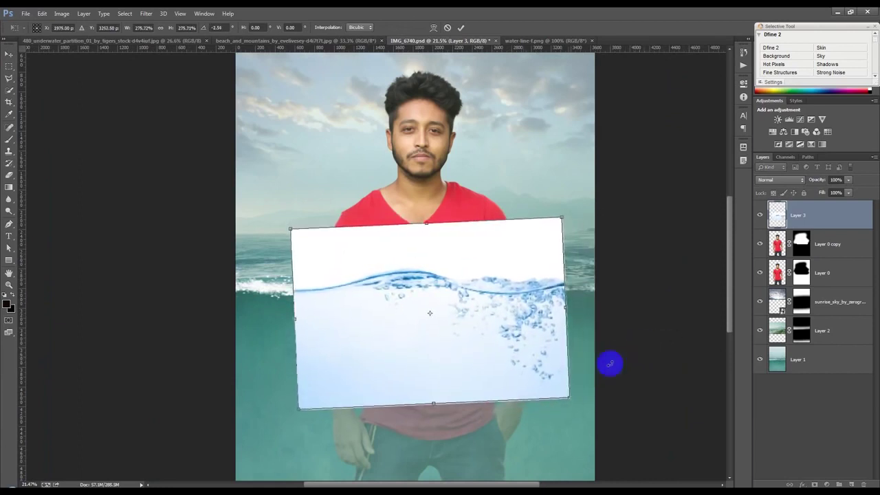
drag(564, 389, 631, 402)
drag(505, 348, 494, 349)
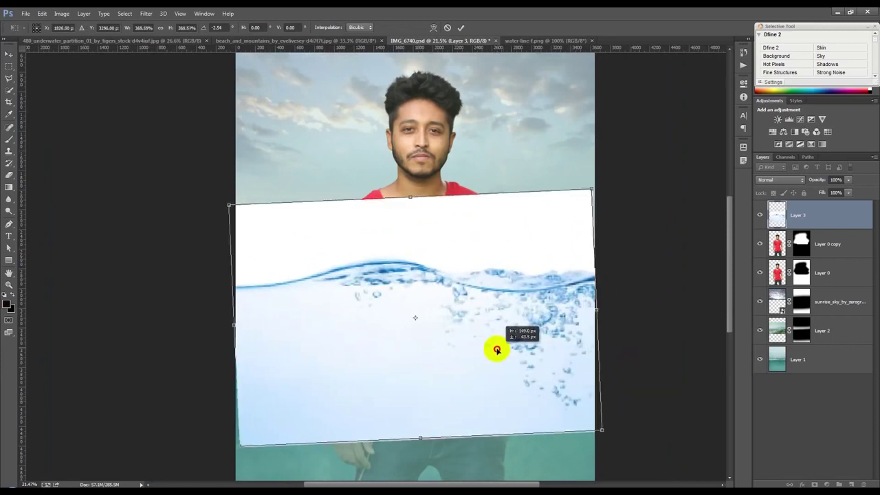
drag(554, 296, 550, 301)
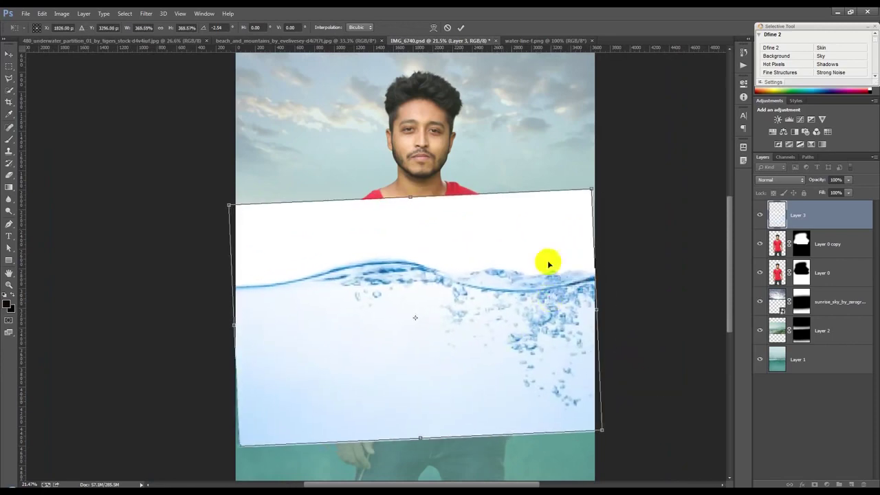
click(459, 30)
scroll(417, 232, up, 2)
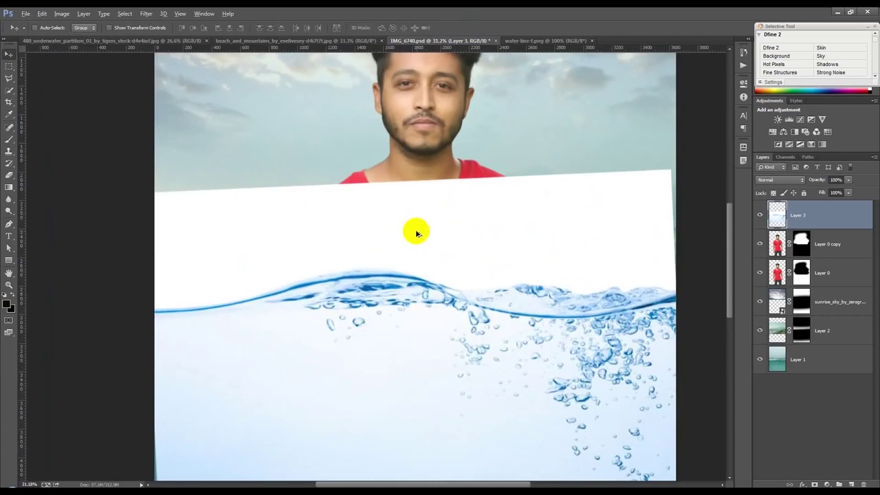
- Try Multiply on Layer 3, move it down about 29 px, and revert to Normal. Then start erasing its top white strip
click(780, 179)
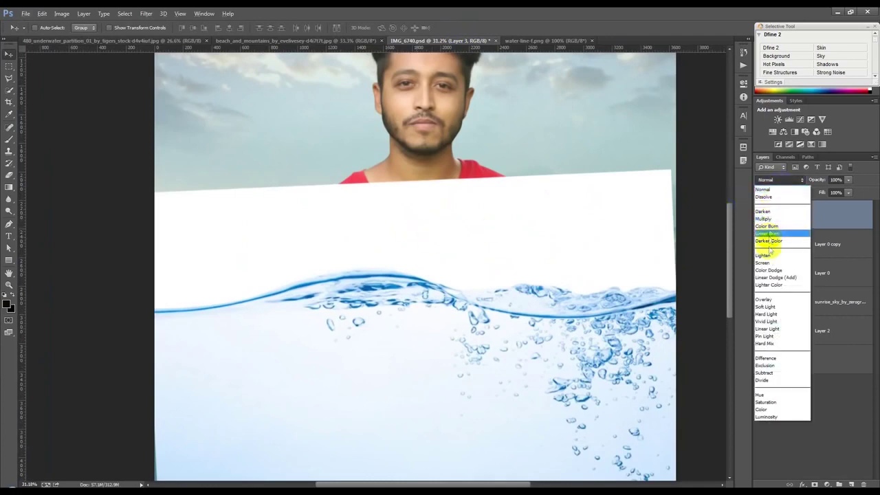
click(760, 222)
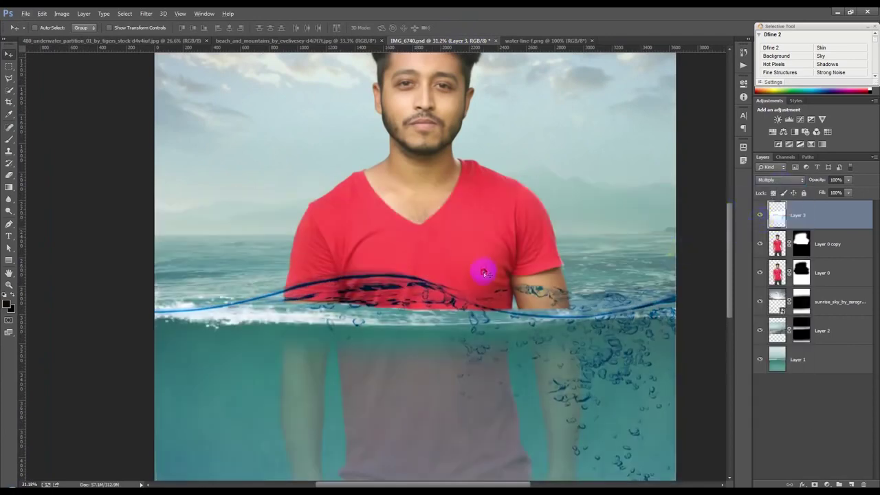
drag(482, 269, 485, 274)
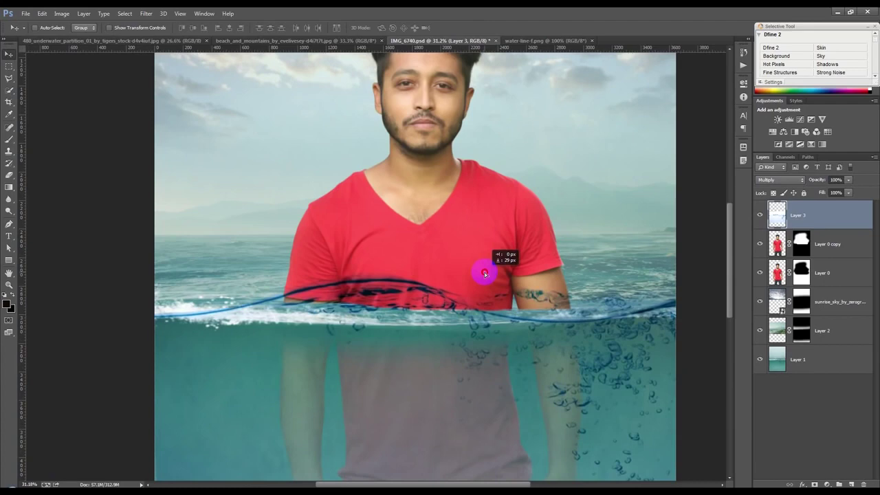
click(783, 182)
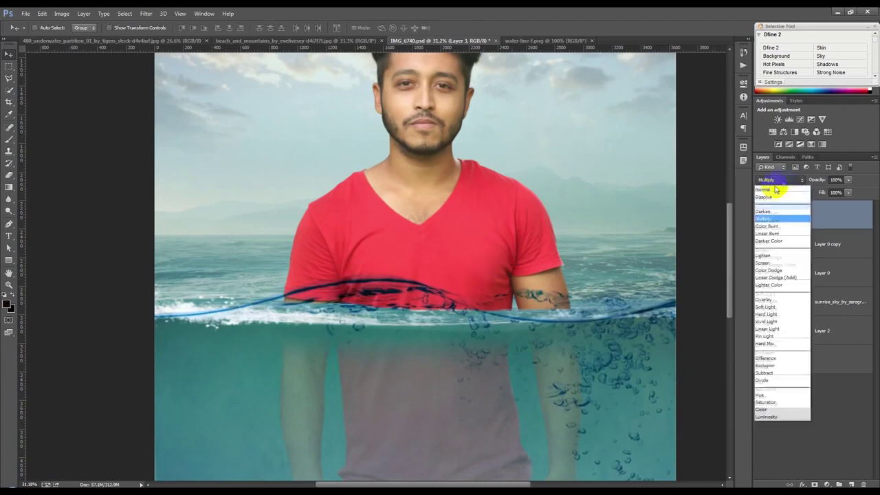
click(766, 182)
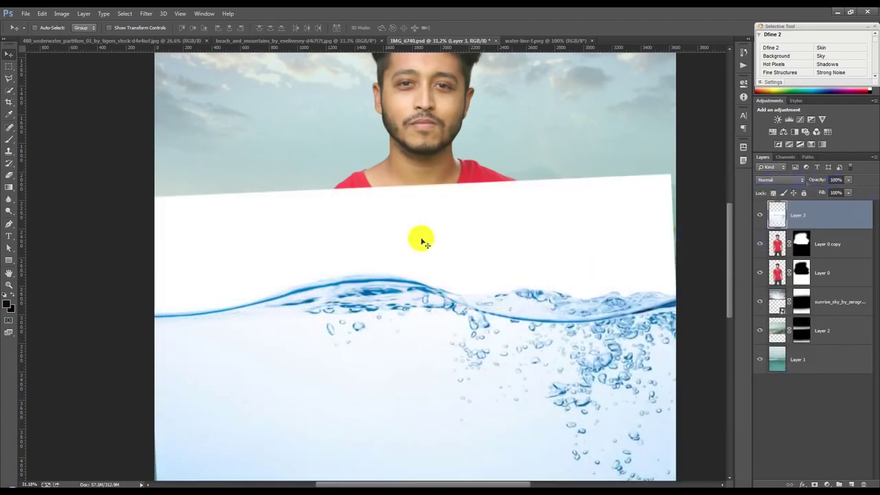
click(9, 171)
drag(119, 201, 693, 181)
- Erase the white above the waterline with a soft round 0%-hardness eraser, revealing the shirt and sea
right_click(306, 181)
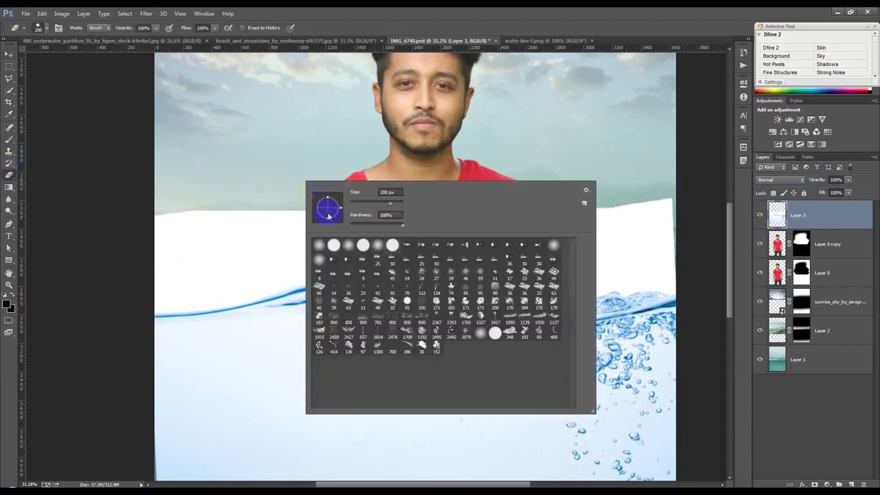
click(376, 245)
mouse_move(142, 220)
mouse_down()
mouse_move(688, 202)
mouse_move(39, 237)
mouse_move(146, 276)
mouse_move(636, 256)
mouse_move(536, 257)
mouse_up()
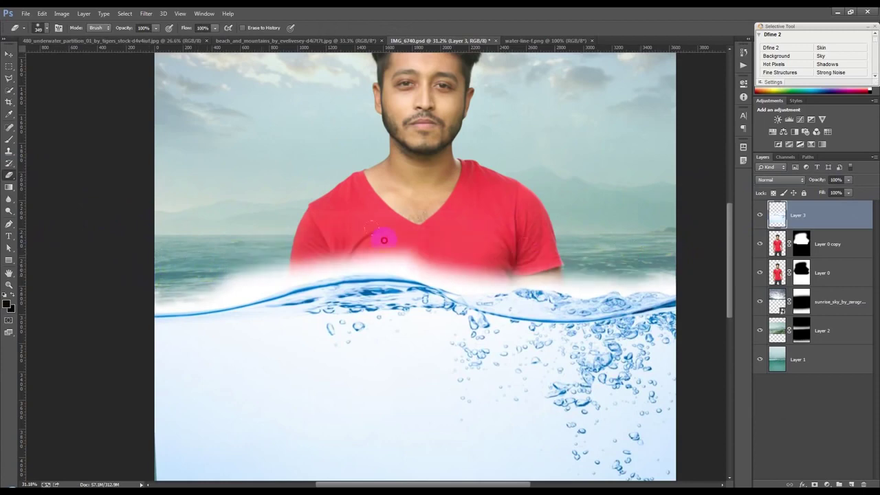
scroll(139, 269, up, 1)
mouse_move(167, 281)
mouse_down()
mouse_move(314, 255)
mouse_move(436, 248)
mouse_move(623, 264)
mouse_up()
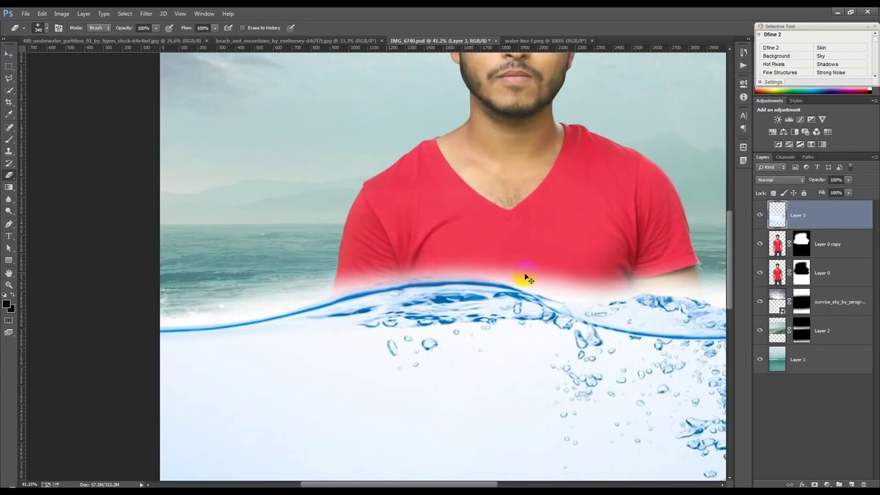
scroll(252, 345, up, 2)
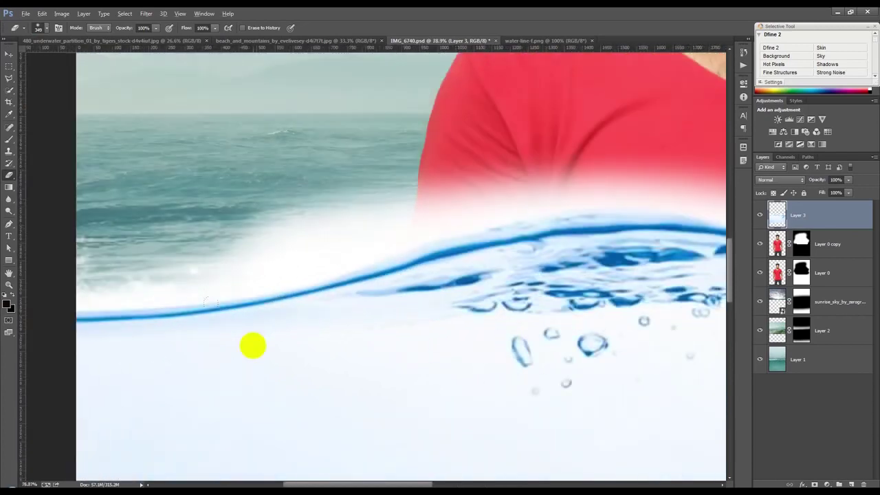
click(9, 224)
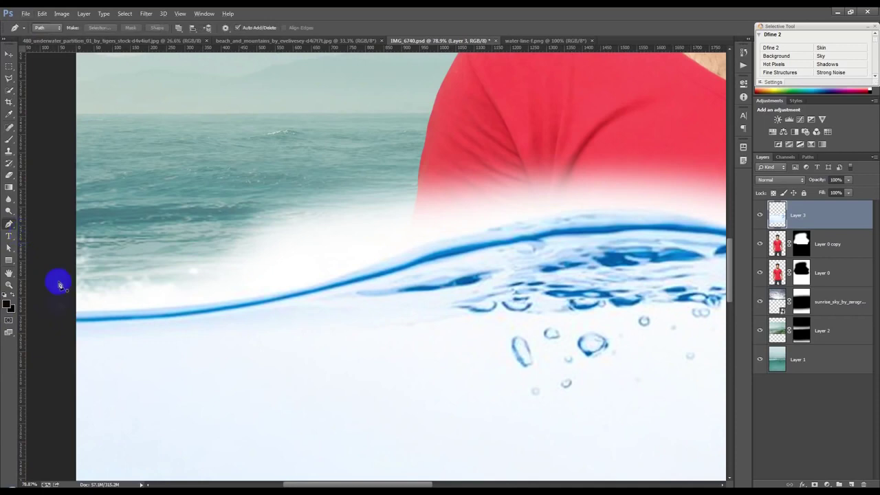
- Draw a pen path from the waterline's left edge up over the wave crest to the splash edge
click(72, 311)
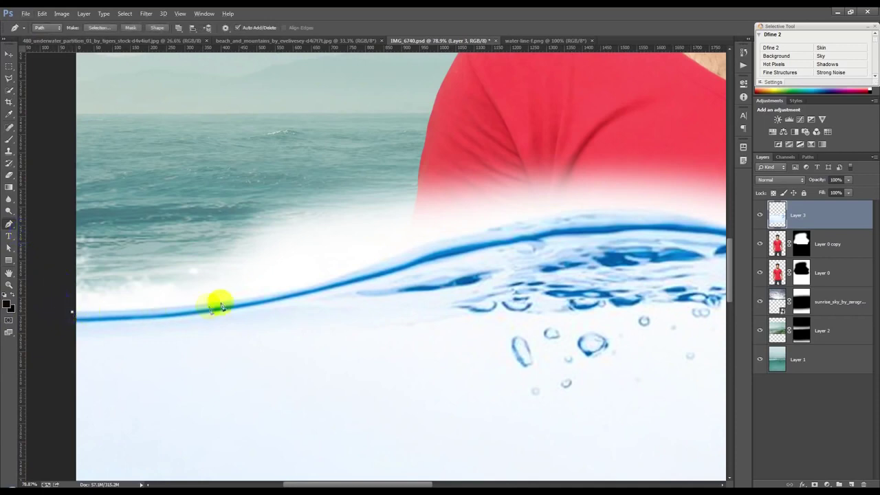
drag(239, 300, 292, 292)
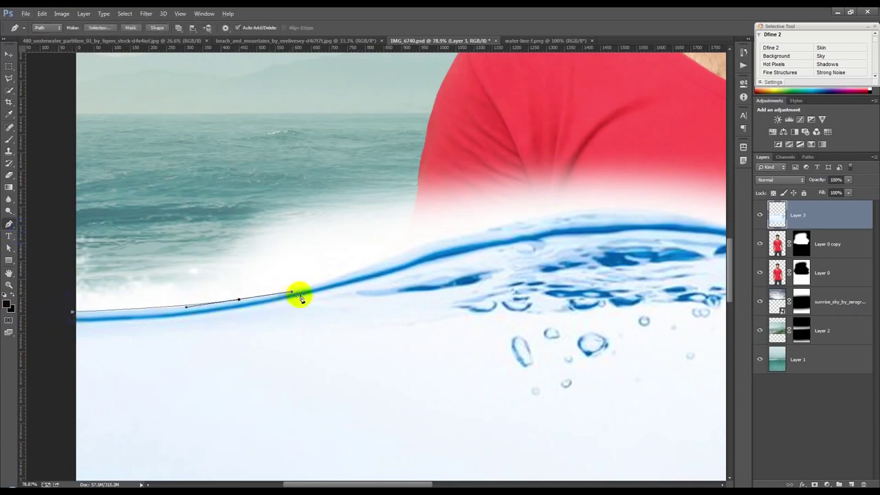
mouse_move(398, 255)
mouse_down()
mouse_move(472, 226)
mouse_move(412, 244)
mouse_up()
mouse_move(514, 213)
mouse_down()
mouse_move(566, 211)
mouse_move(414, 232)
mouse_up()
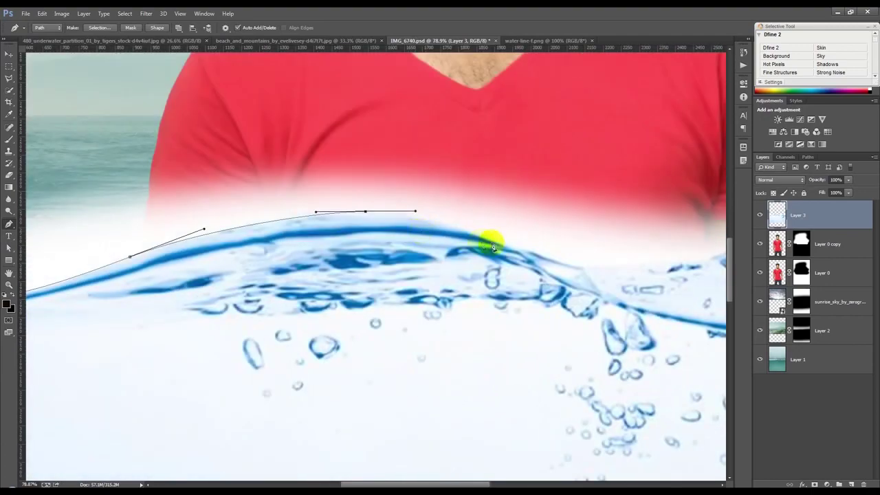
mouse_move(508, 243)
mouse_down()
mouse_move(545, 255)
mouse_move(419, 249)
mouse_up()
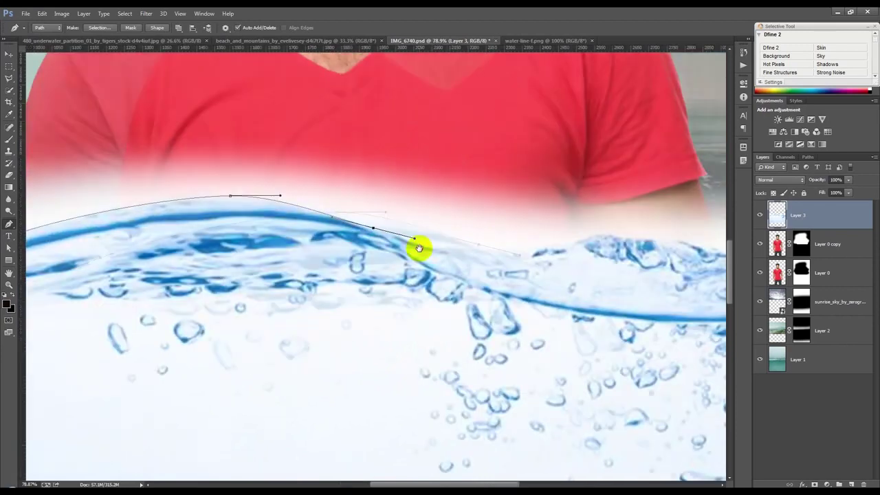
drag(466, 251, 492, 252)
click(581, 241)
- Continue the path along the splash edge to the right, then loop it down around the lower water
mouse_move(612, 235)
mouse_down()
mouse_move(632, 239)
mouse_move(477, 246)
mouse_move(543, 249)
mouse_up()
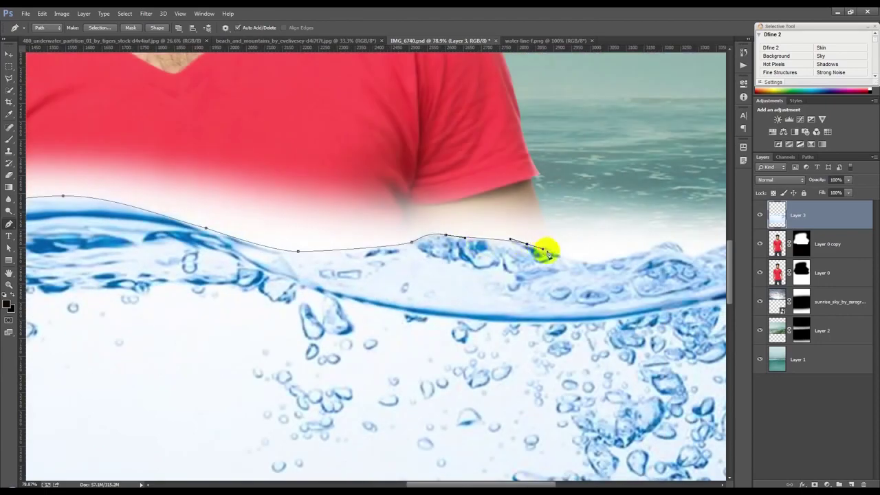
mouse_move(591, 261)
mouse_down()
mouse_move(661, 247)
mouse_move(696, 270)
mouse_move(385, 261)
mouse_move(414, 261)
mouse_up()
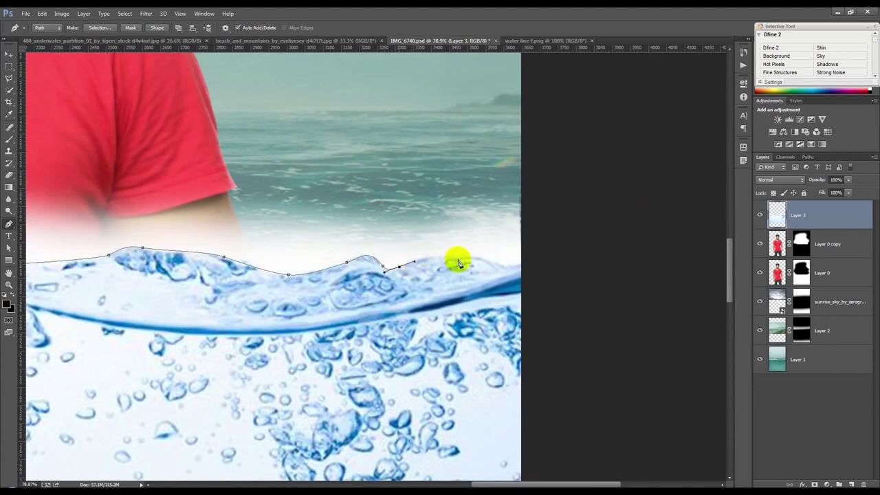
drag(469, 255, 558, 254)
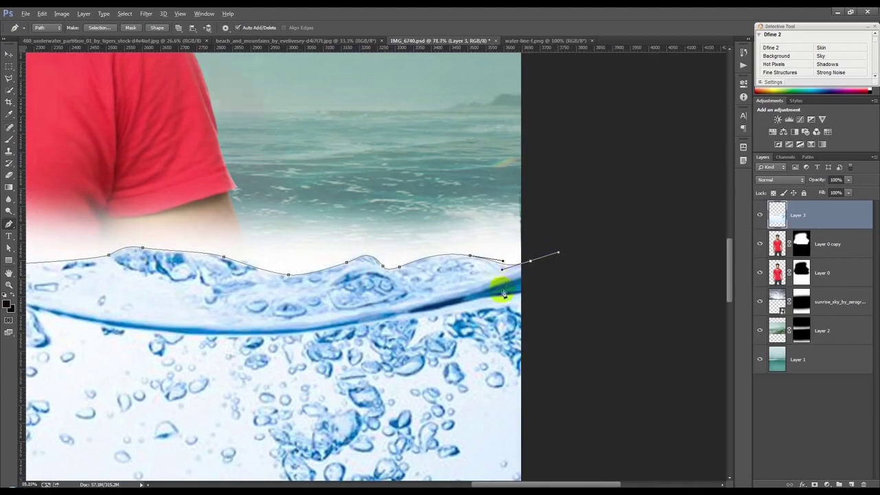
scroll(504, 285, down, 3)
scroll(422, 291, down, 3)
scroll(422, 289, down, 2)
click(578, 394)
drag(105, 357, 123, 332)
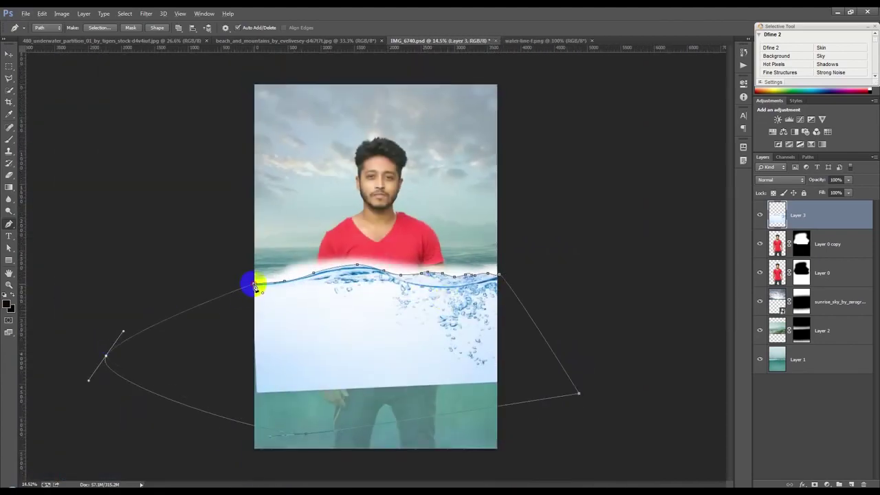
- Convert the path to a selection and add it as a mask on Layer 3
key(ctrl+Return)
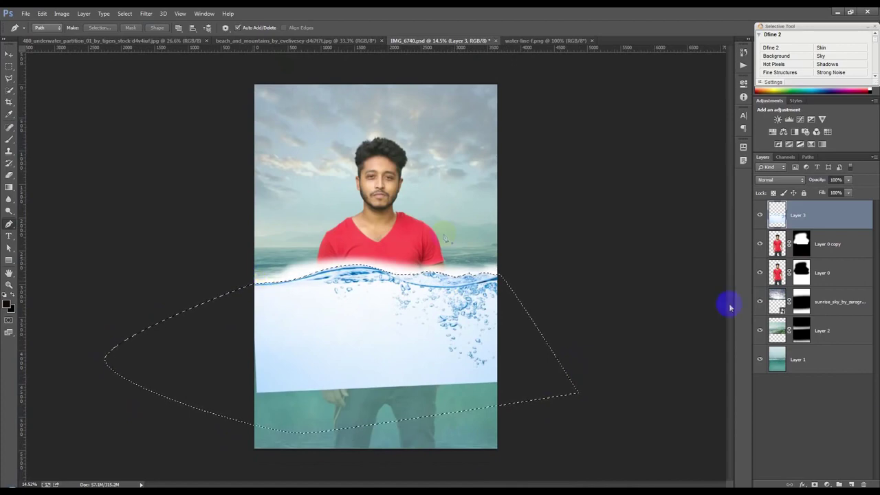
click(814, 484)
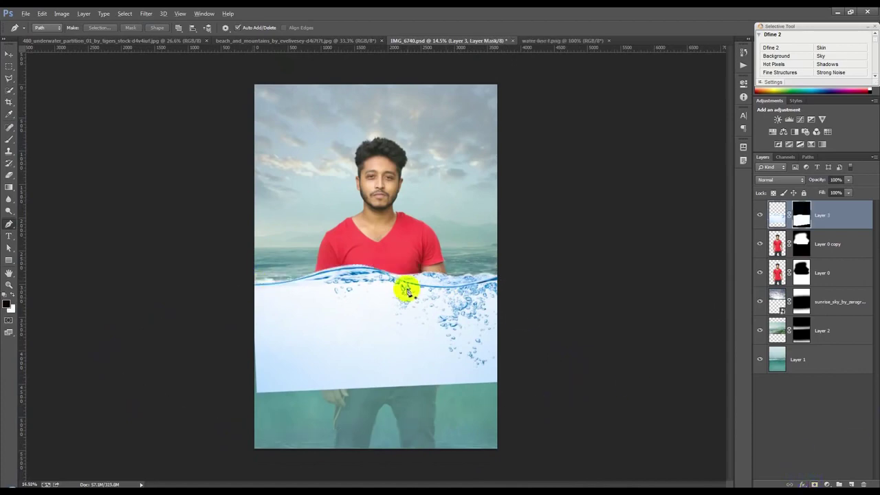
scroll(403, 289, up, 2)
scroll(402, 288, up, 1)
scroll(475, 276, up, 1)
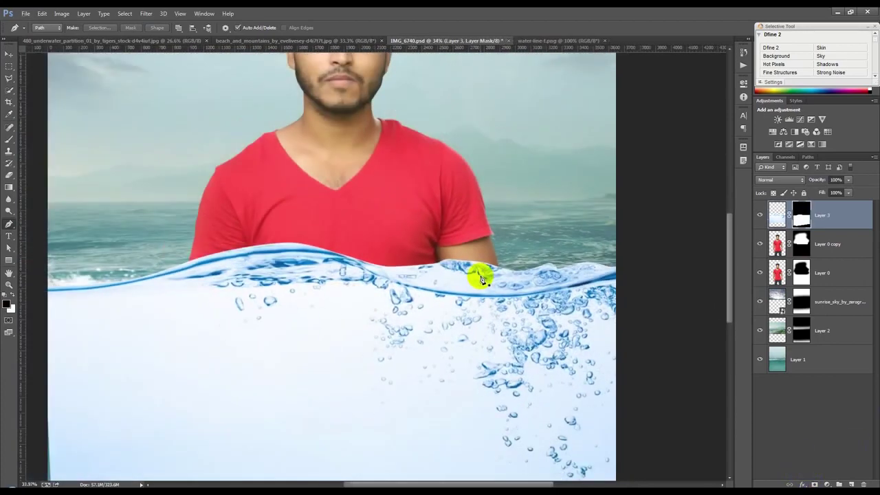
scroll(481, 278, down, 1)
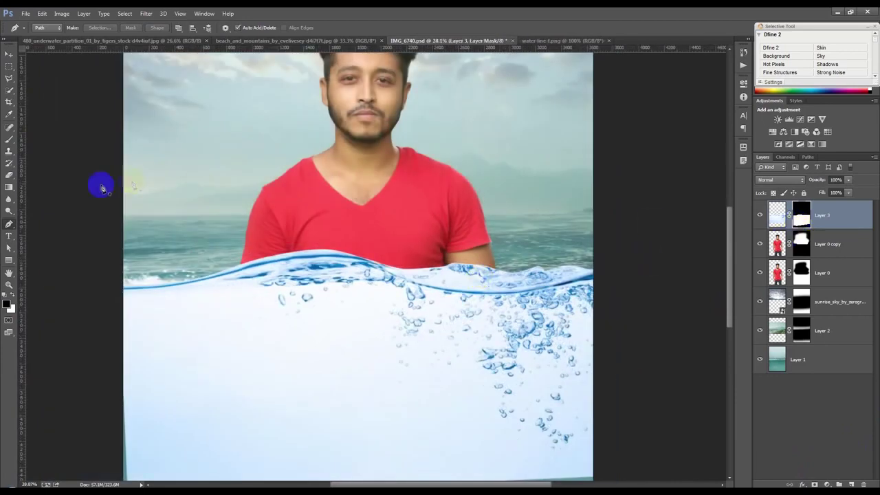
- Soften the mask's water edge over the shirt and right waterline with a 375 px brush, then undo to compare
click(9, 140)
scroll(151, 256, up, 1)
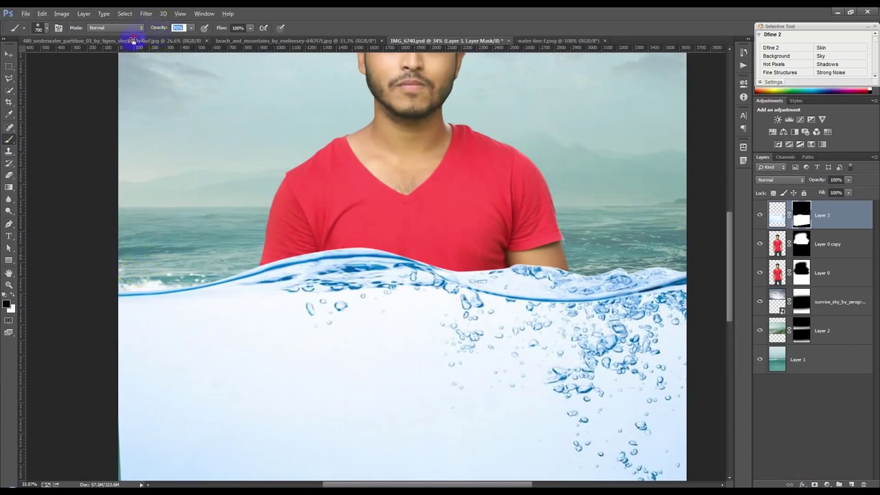
drag(309, 223, 301, 199)
text(10)
mouse_move(100, 273)
mouse_down()
mouse_move(90, 270)
mouse_move(103, 268)
mouse_move(102, 279)
mouse_move(182, 277)
mouse_up()
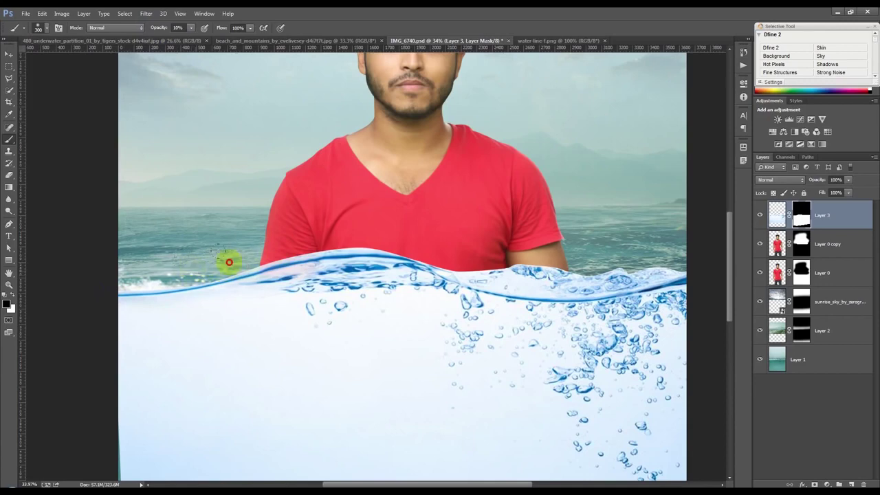
mouse_move(405, 251)
mouse_down()
mouse_move(491, 274)
mouse_move(691, 266)
mouse_move(630, 294)
mouse_up()
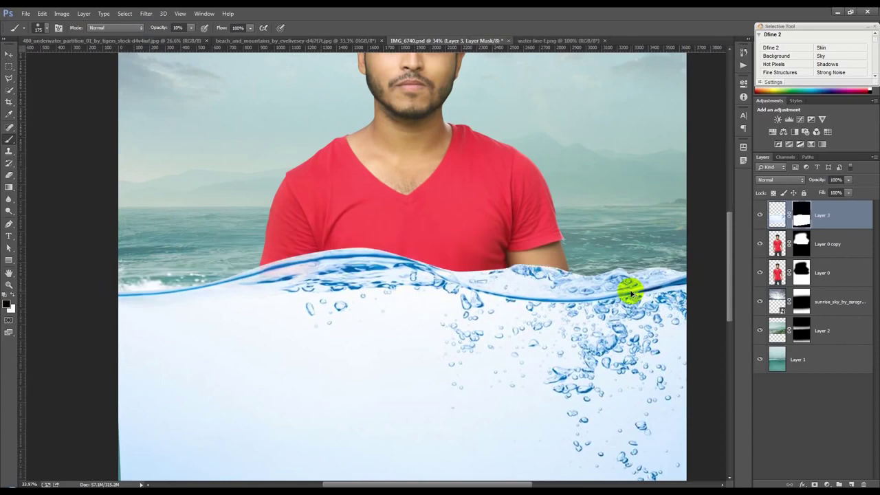
key(ctrl+z)
key(ctrl+z)
- Re-target Layer 3's mask and adjust the brush hardness and opacity settings
click(802, 219)
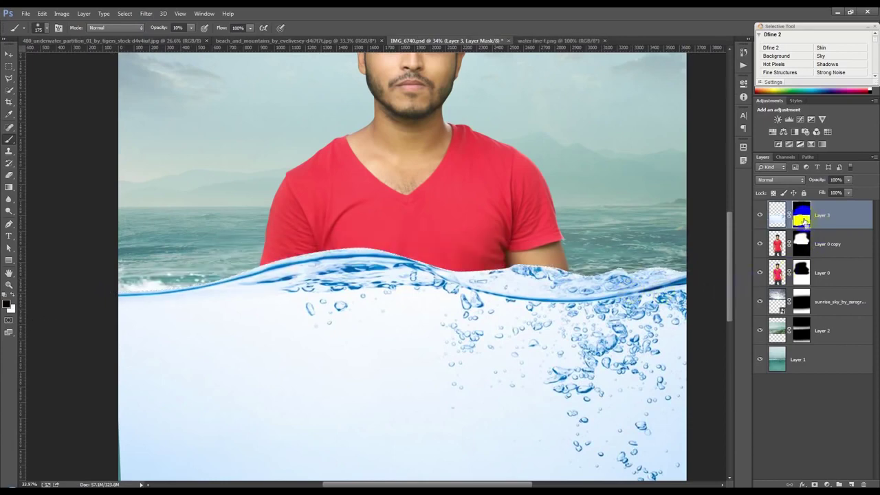
click(800, 221)
click(799, 219)
scroll(581, 279, down, 2)
right_click(458, 226)
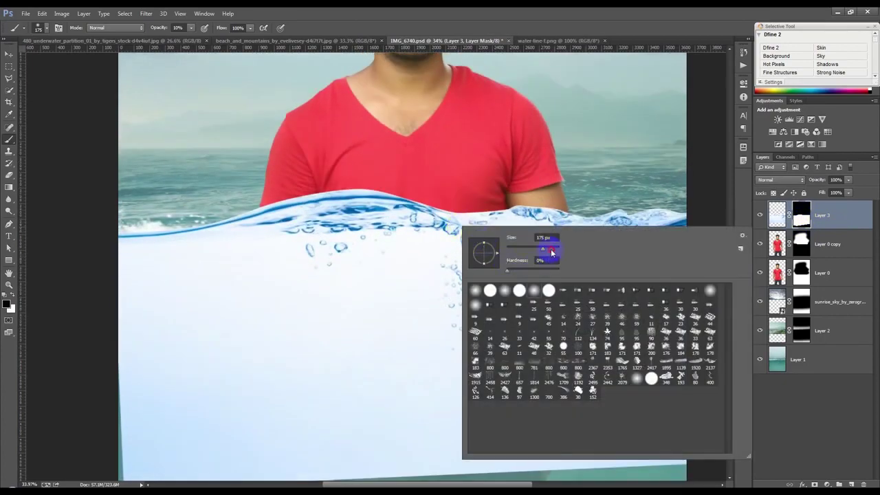
click(177, 27)
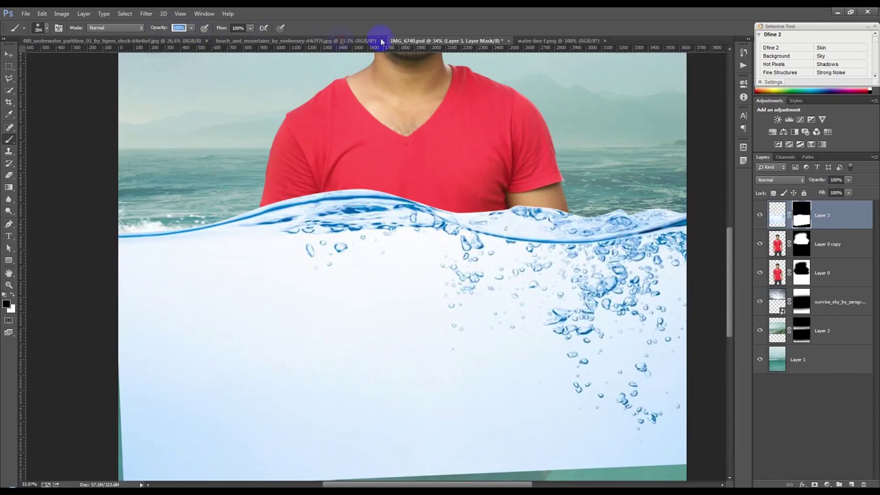
- Set the brush to 100% opacity and 1300 px, and mask away the white below the wave
text(100)
key(Return)
key(ctrl+minus)
key(ctrl+minus)
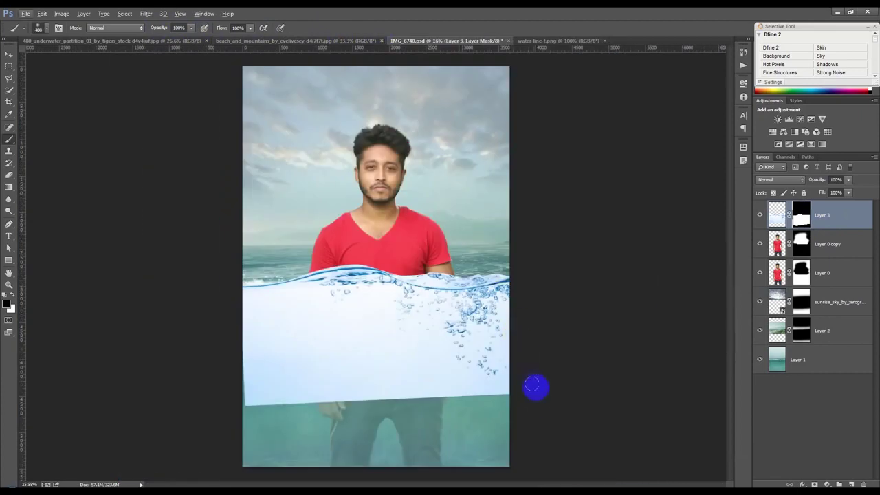
key(bracketright)
key(bracketright)
key(bracketright)
mouse_move(605, 401)
mouse_down()
mouse_move(229, 417)
mouse_move(472, 398)
mouse_move(465, 385)
mouse_move(248, 379)
mouse_up()
scroll(256, 378, up, 2)
scroll(255, 378, up, 1)
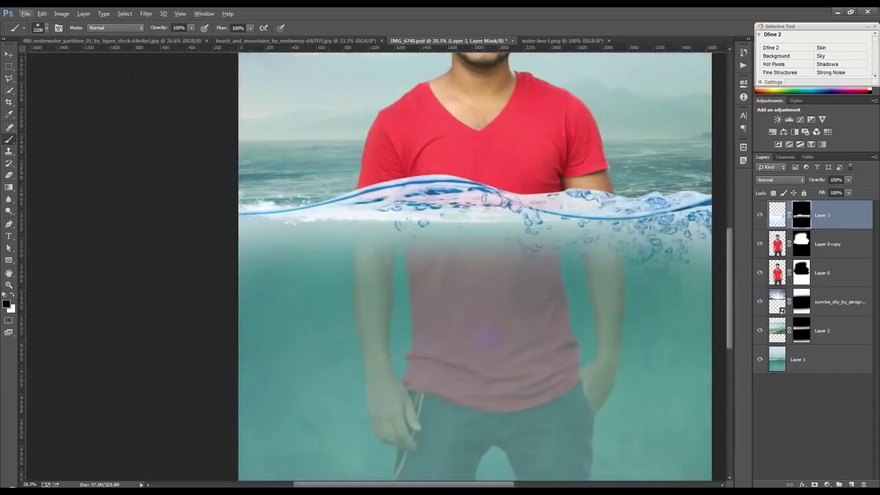
drag(502, 340, 371, 390)
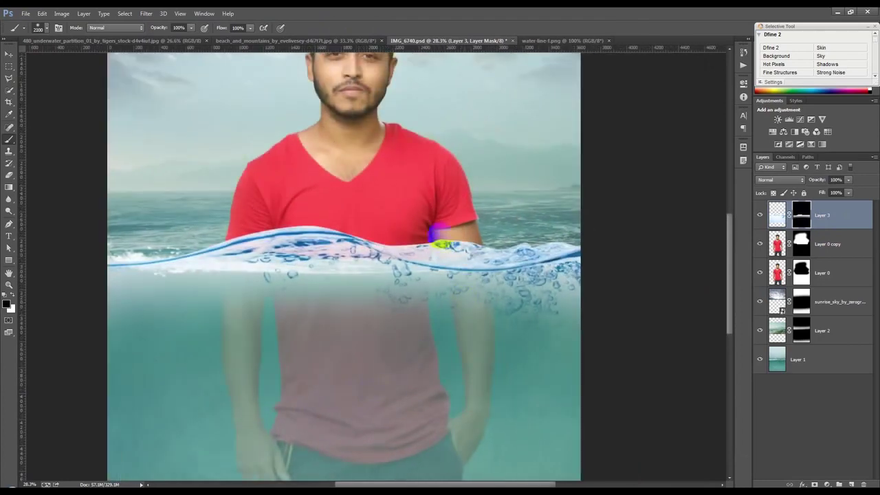
- Load Layer 3's mask as a selection and repaint the wave band in white. Then shrink the brush to 100 px
ctrl+click(801, 215)
drag(563, 258, 527, 255)
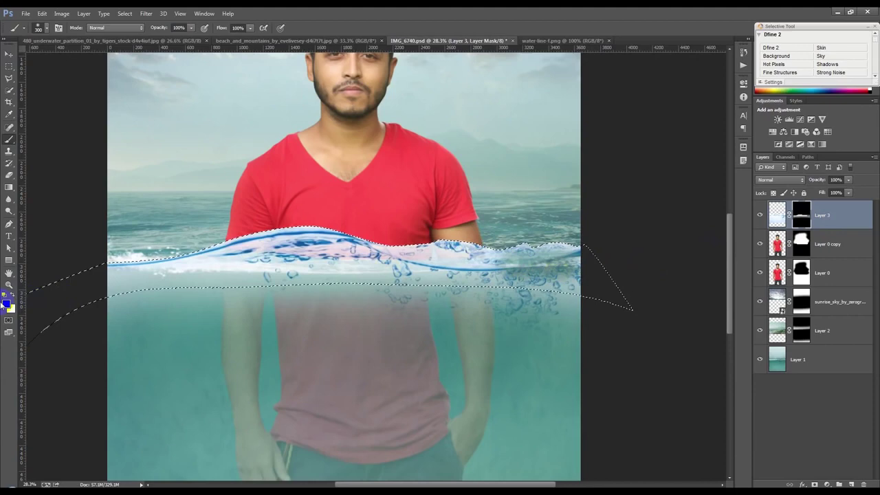
click(11, 294)
mouse_move(103, 267)
mouse_down()
mouse_move(247, 251)
mouse_move(509, 268)
mouse_up()
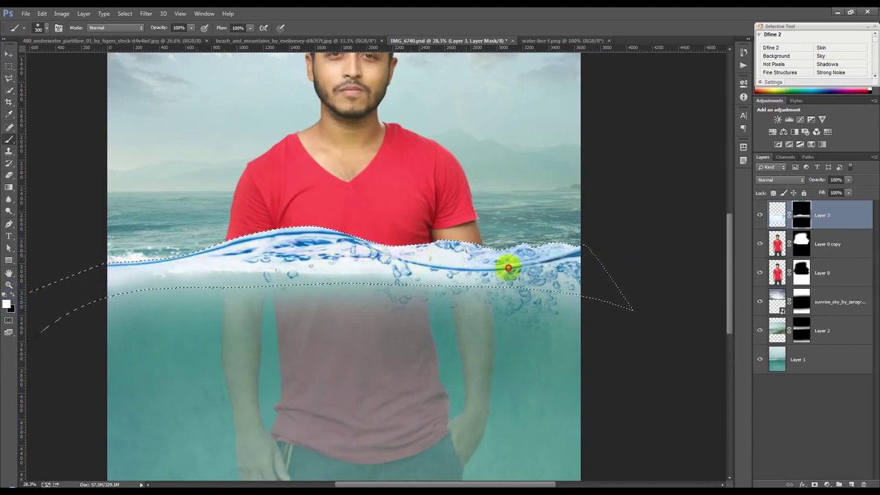
drag(509, 268, 598, 251)
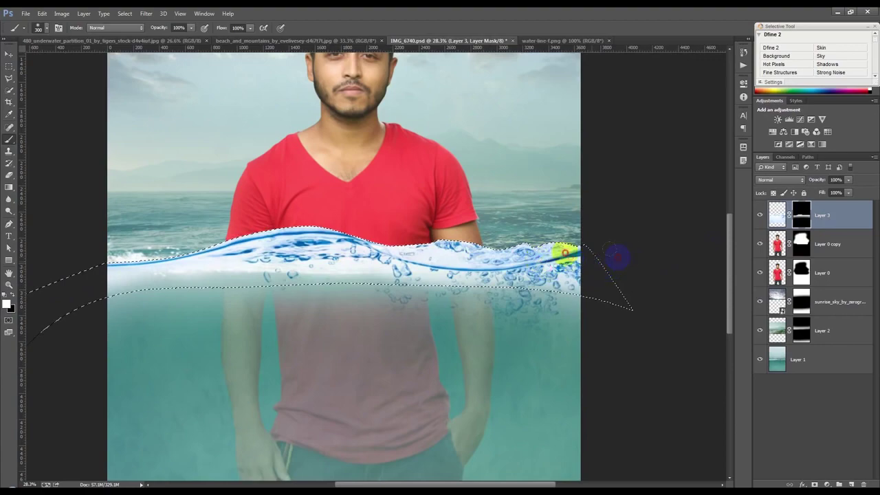
click(581, 263)
scroll(580, 261, up, 3)
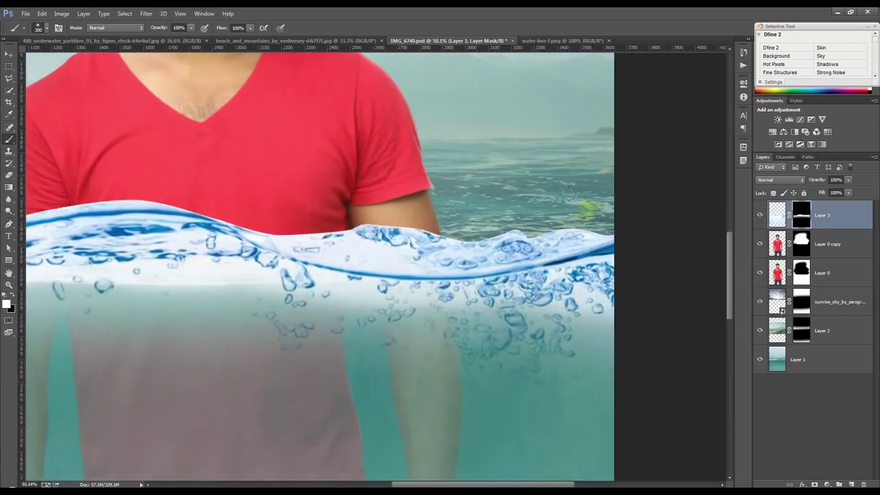
key(bracketleft)
key(bracketleft)
key(bracketleft)
- With a 125 px soft brush, mask out the whitish splash over the shirt and smooth the wave edge
right_click(214, 204)
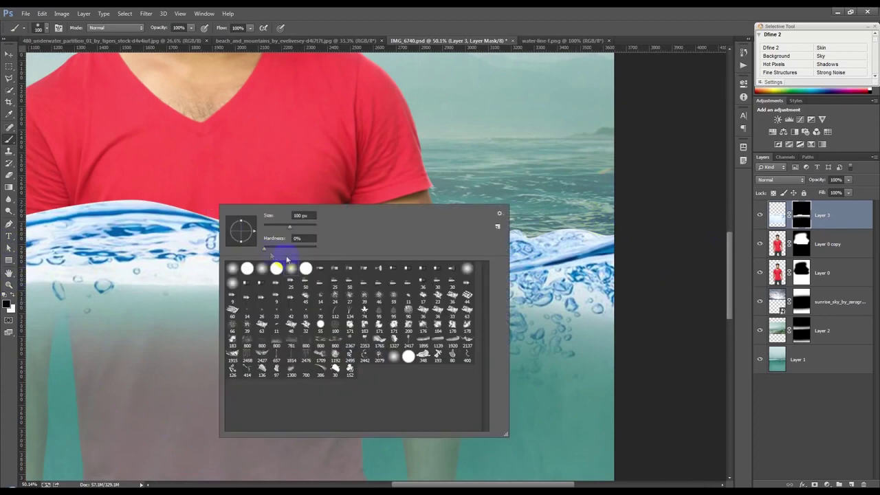
click(326, 66)
key(bracketright)
mouse_move(252, 212)
mouse_down()
mouse_move(332, 232)
mouse_move(403, 236)
mouse_move(294, 236)
mouse_move(369, 257)
mouse_move(501, 252)
mouse_move(555, 242)
mouse_move(593, 222)
mouse_move(578, 232)
mouse_up()
mouse_move(437, 263)
mouse_down()
mouse_move(526, 238)
mouse_move(425, 241)
mouse_up()
mouse_move(335, 249)
mouse_down()
mouse_move(250, 222)
mouse_move(317, 246)
mouse_up()
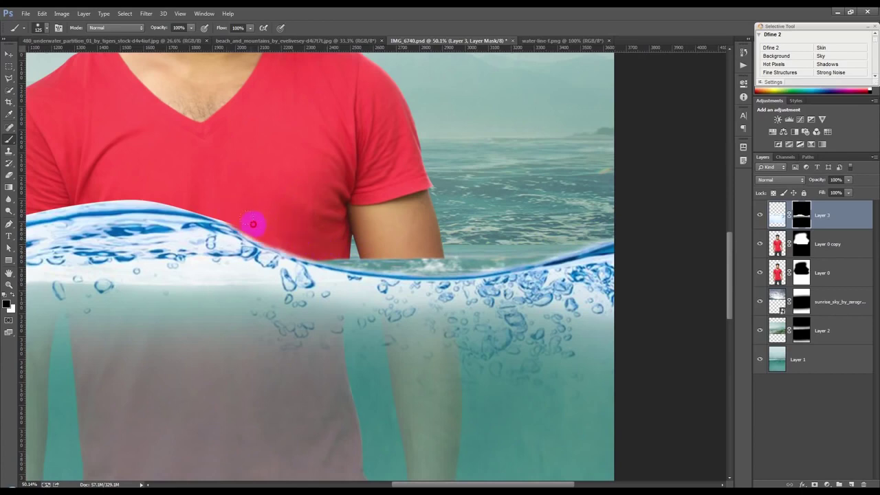
drag(267, 234, 350, 251)
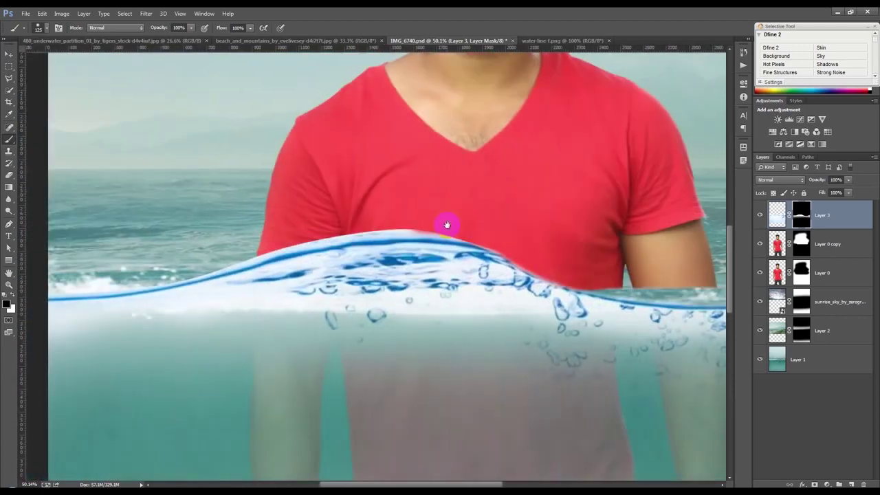
mouse_move(454, 229)
mouse_down()
mouse_move(386, 220)
mouse_move(169, 270)
mouse_up()
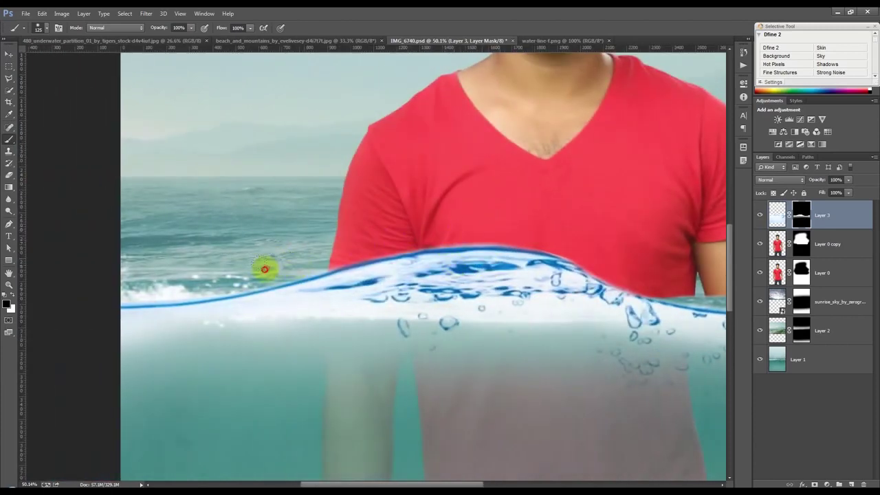
drag(224, 280, 121, 292)
- Fit the image to the window, raise the water wave higher on the chest, and target Layer 3's pixels
key(ctrl+0)
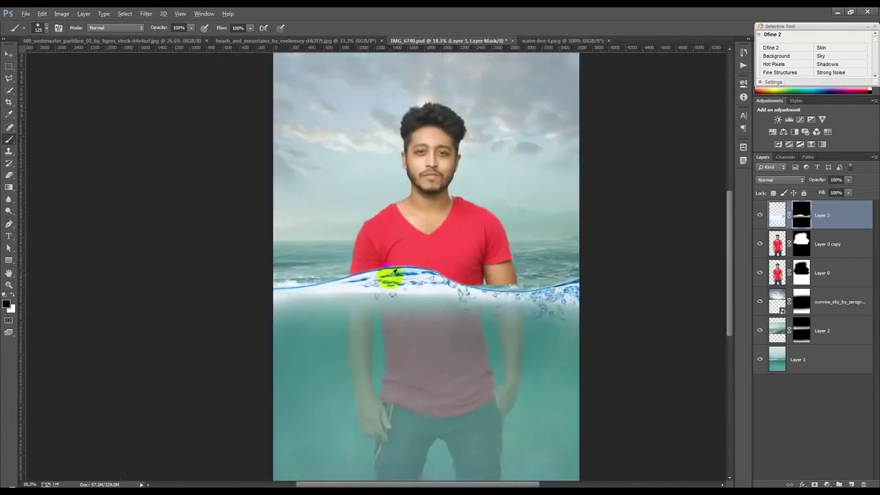
click(9, 55)
mouse_move(472, 252)
mouse_down()
mouse_move(467, 261)
mouse_move(460, 246)
mouse_move(460, 265)
mouse_move(460, 239)
mouse_move(463, 254)
mouse_up()
scroll(454, 255, up, 1)
click(776, 215)
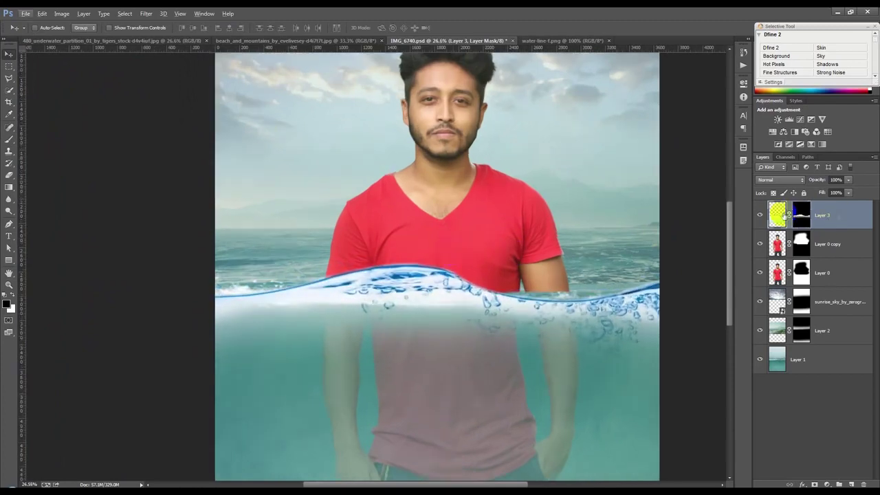
- Tint the splash layer teal with Color Balance, shifting midtones toward cyan and blue and highlights toward cyan
click(62, 13)
click(130, 35)
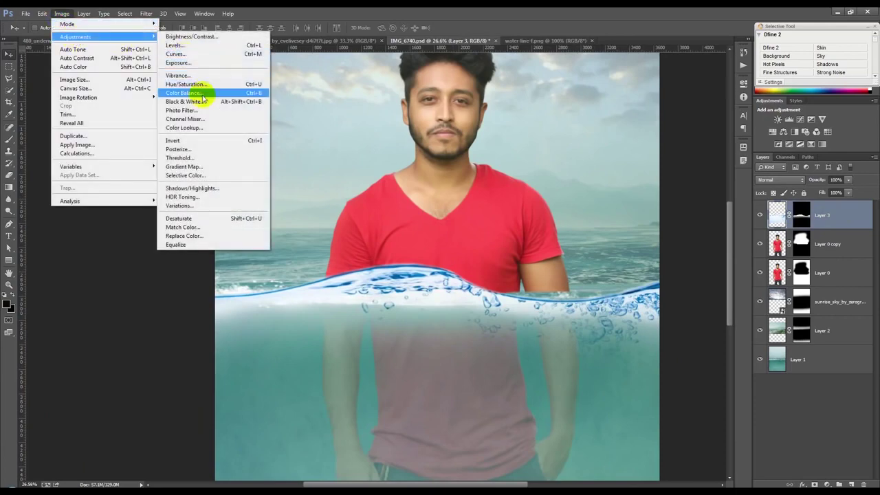
click(202, 90)
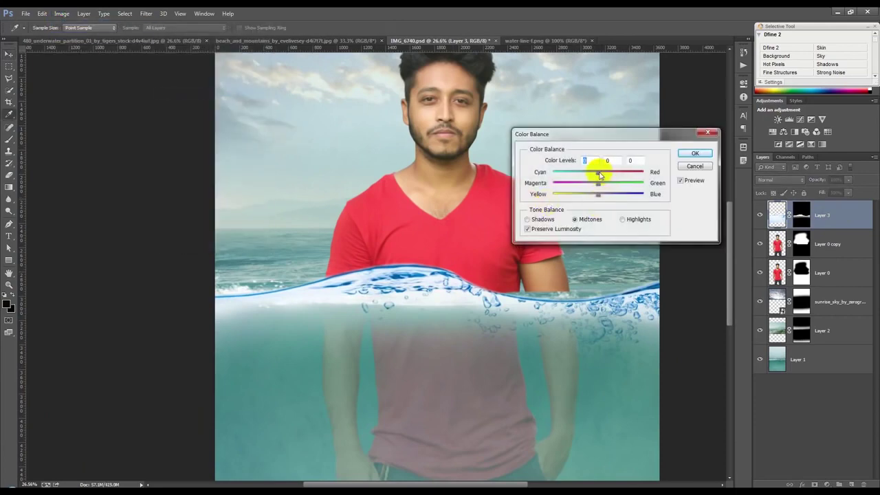
mouse_move(598, 172)
mouse_down()
mouse_move(565, 172)
mouse_move(622, 195)
mouse_move(599, 195)
mouse_move(625, 185)
mouse_move(597, 195)
mouse_up()
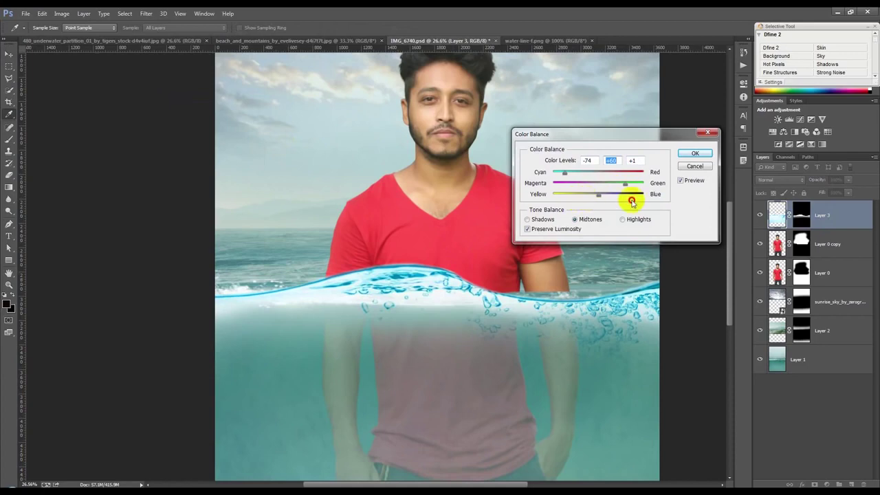
drag(598, 196, 562, 196)
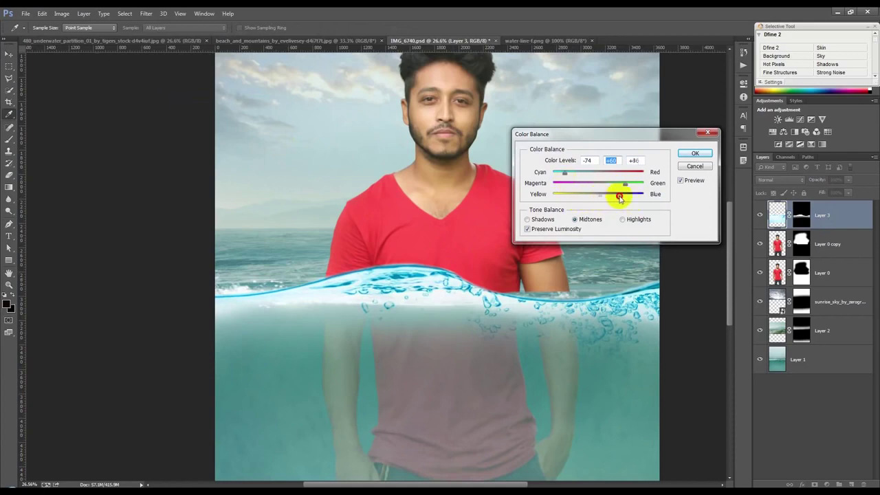
click(623, 219)
mouse_move(598, 172)
mouse_down()
mouse_move(572, 173)
mouse_move(600, 180)
mouse_move(601, 201)
mouse_up()
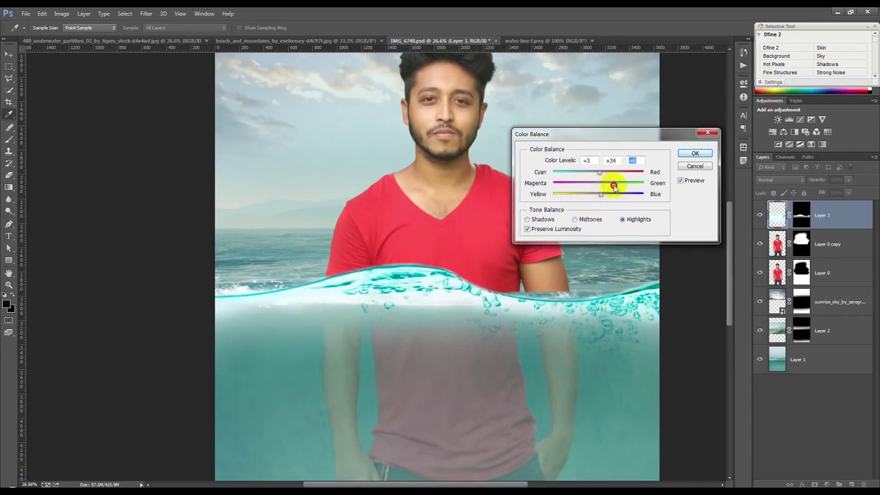
click(527, 219)
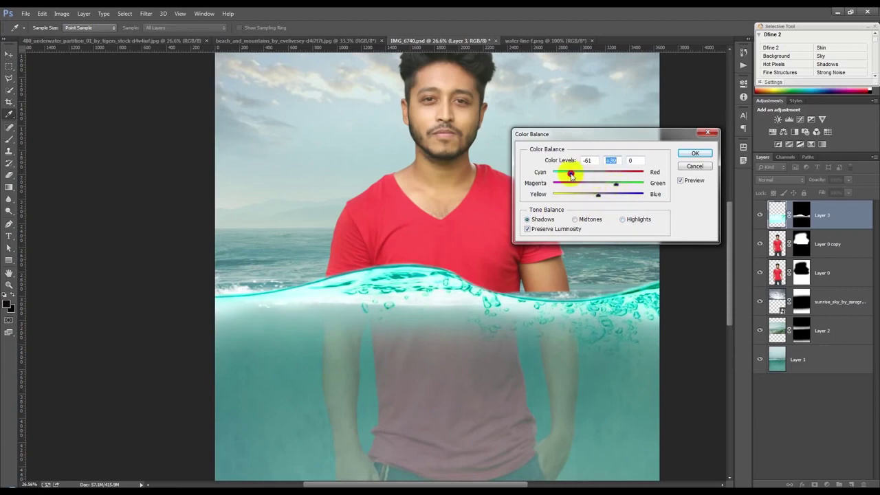
click(694, 152)
- Darken the splash with Curves by pulling the top point down to output 214
key(v)
click(62, 14)
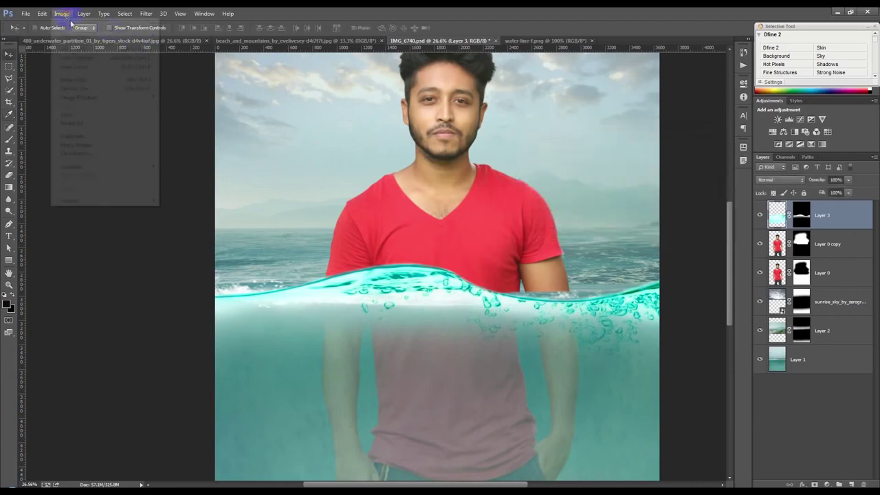
mouse_move(104, 55)
click(186, 53)
drag(724, 182, 760, 196)
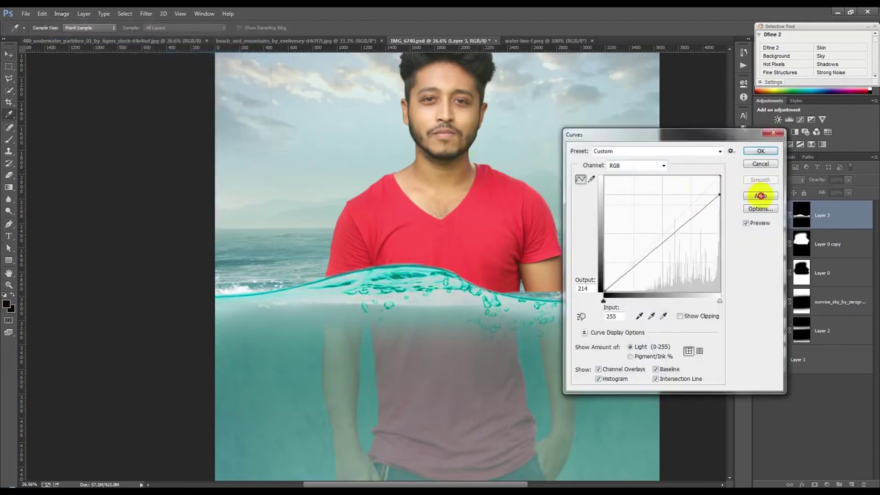
click(760, 151)
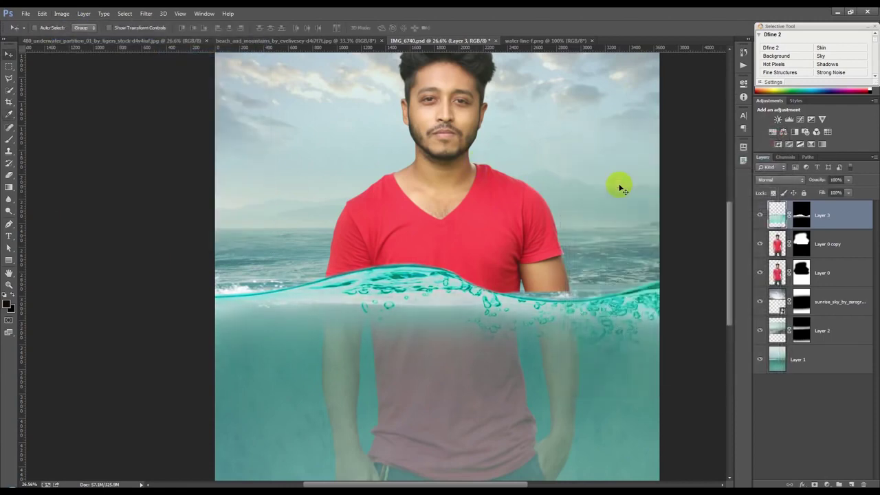
key(alt+bracketleft)
scroll(609, 270, up, 2)
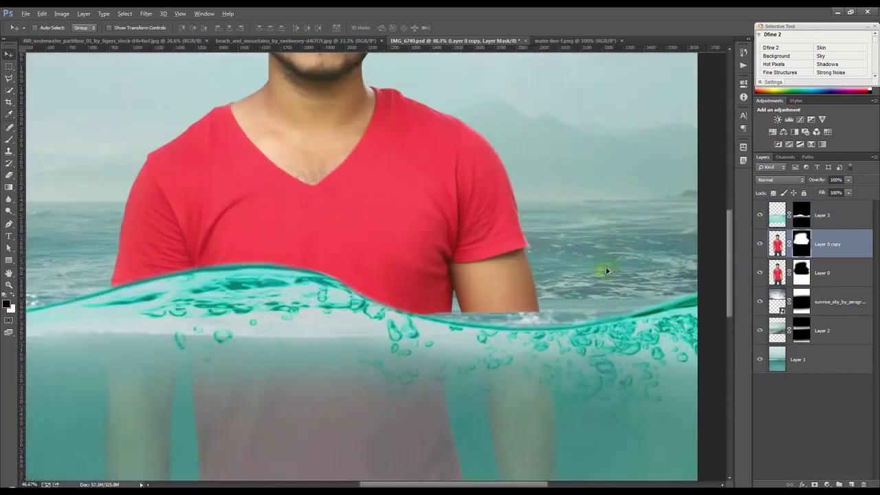
- Paint the Layer 0 copy mask to blend the arm edge and hide the white splash at the waterline
scroll(609, 270, up, 1)
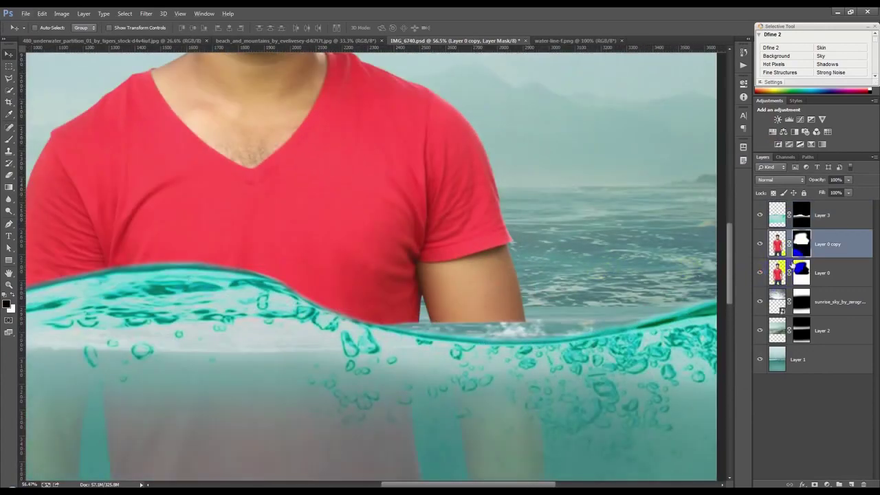
click(8, 141)
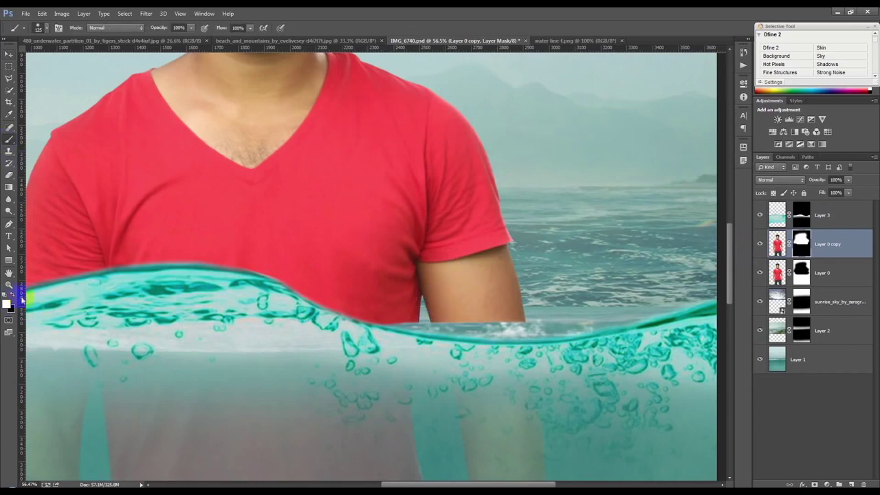
mouse_move(498, 306)
mouse_down()
mouse_move(403, 304)
mouse_move(439, 316)
mouse_move(379, 309)
mouse_move(408, 314)
mouse_up()
drag(473, 321, 559, 321)
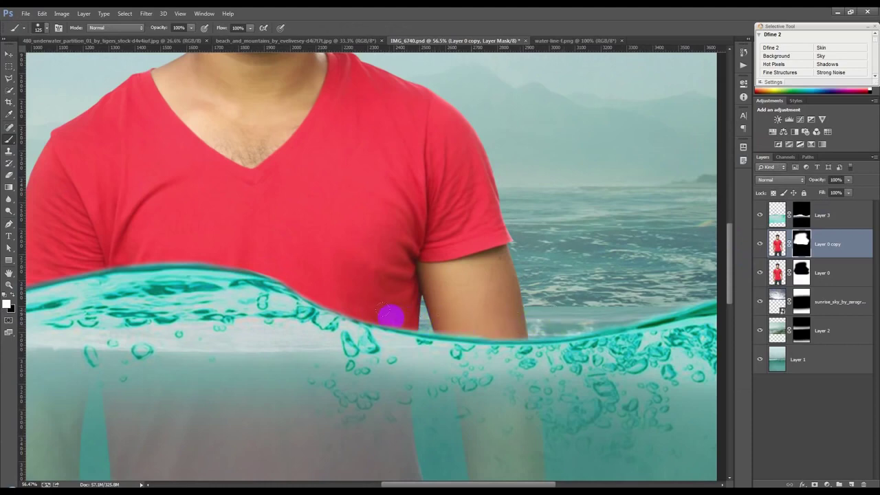
- Zoom out to see the whole composite and toggle the teal splash layer to compare
scroll(236, 338, down, 2)
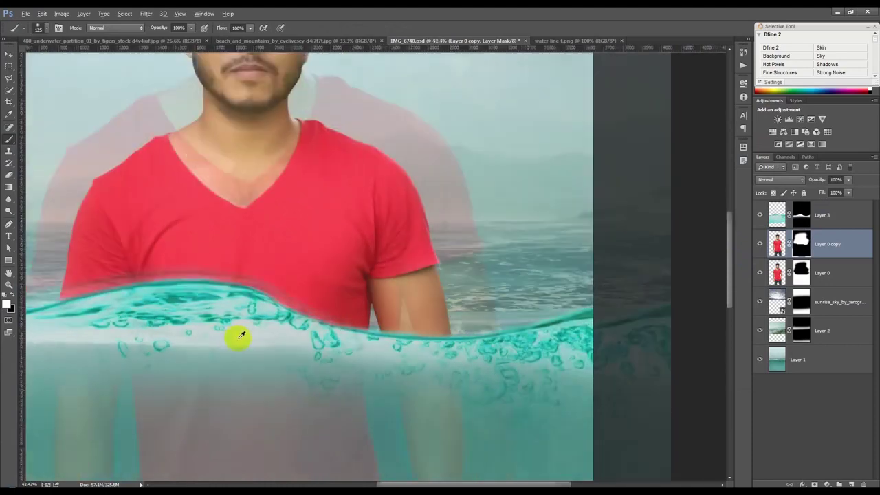
scroll(235, 338, down, 2)
scroll(242, 338, down, 2)
scroll(243, 338, up, 1)
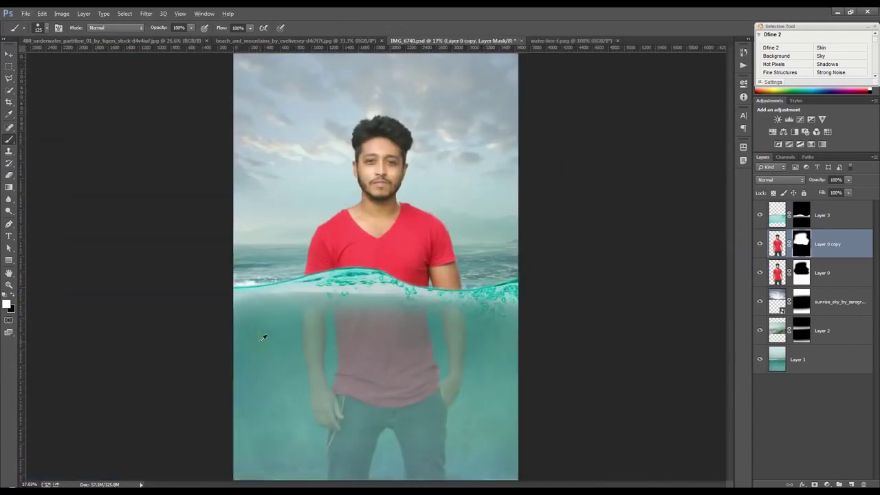
click(760, 215)
- Compare with and without the teal splash layer, then delete it
click(760, 215)
click(762, 216)
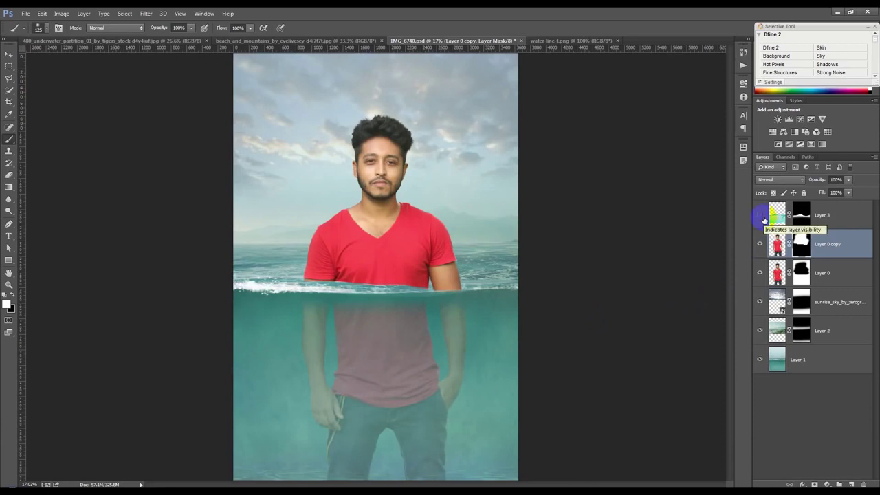
click(762, 217)
click(761, 217)
drag(763, 220, 828, 226)
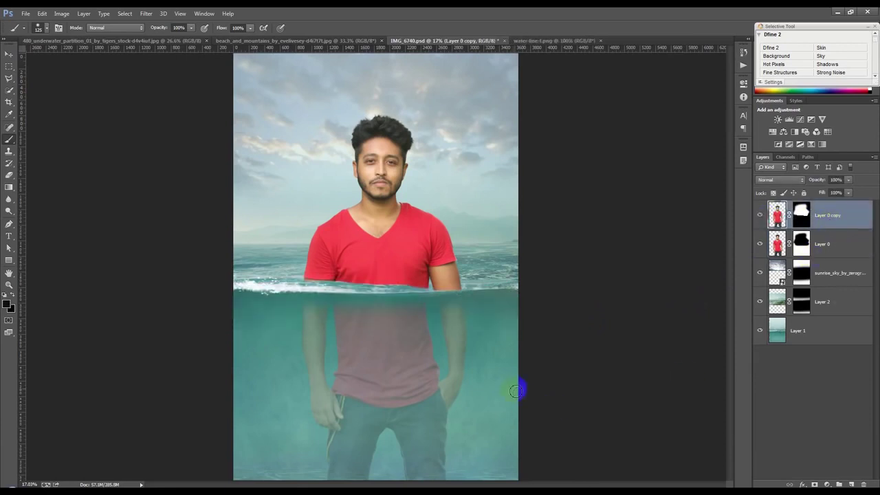
- Lasso the left waterline foam on Layer 1 and copy it to a new layer with Ctrl+J
click(9, 54)
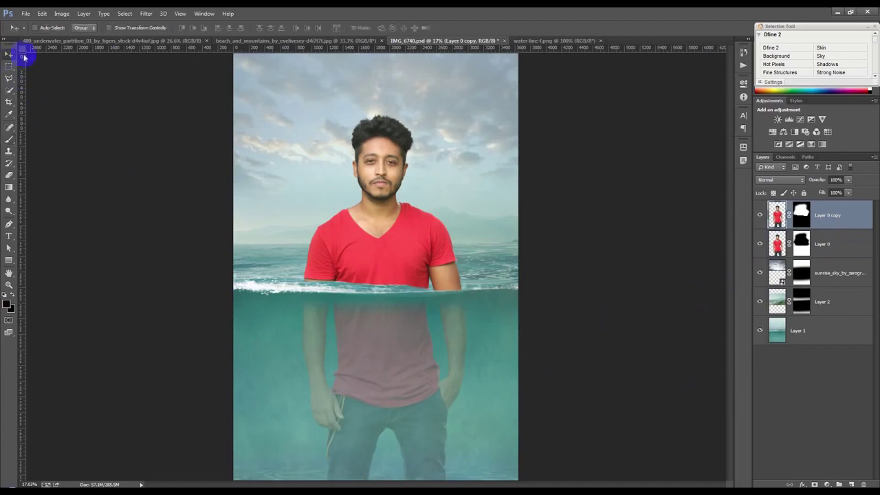
drag(222, 251, 521, 347)
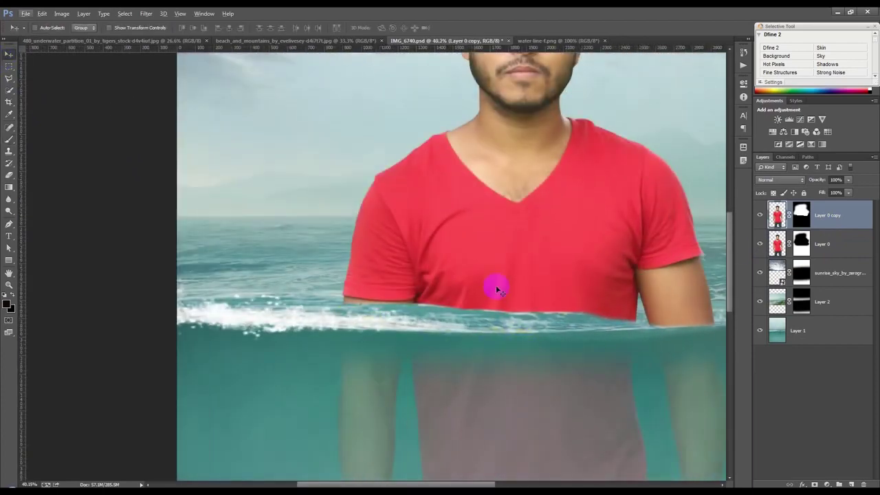
click(845, 312)
click(834, 329)
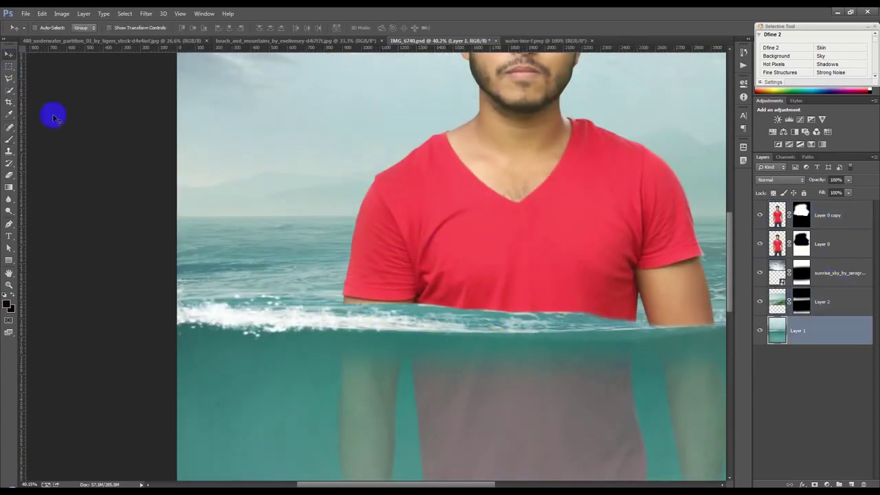
click(10, 82)
click(42, 78)
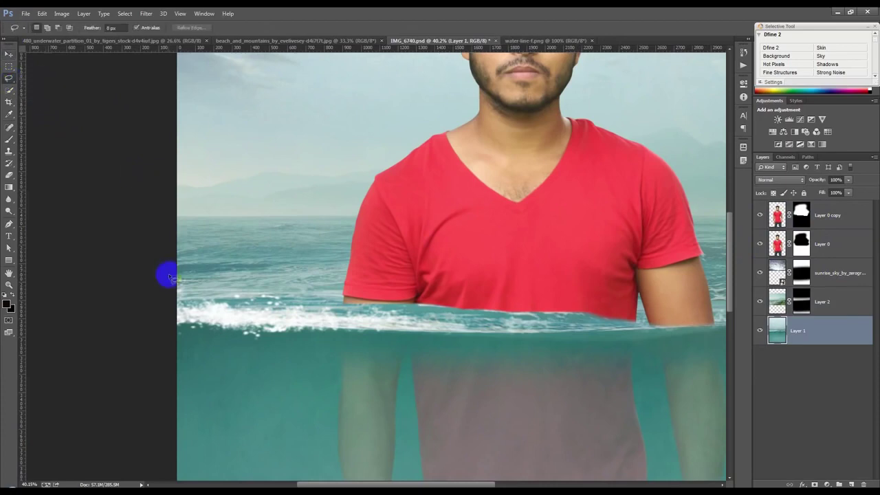
drag(186, 288, 207, 336)
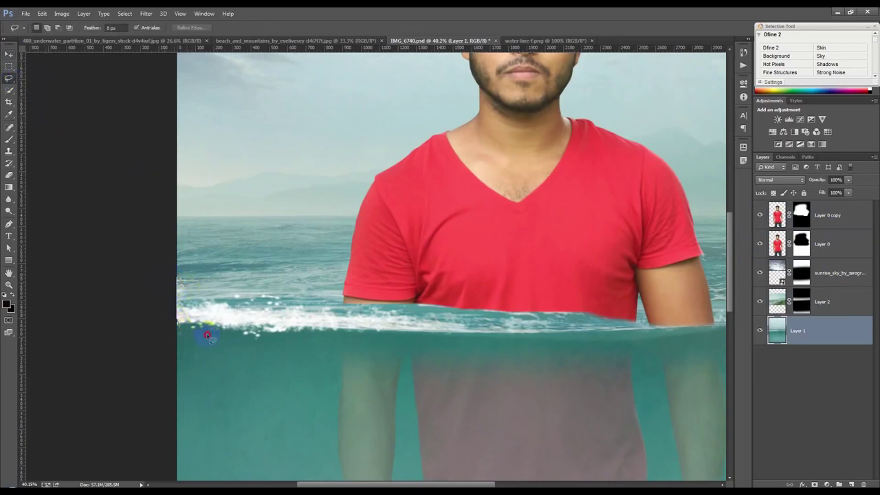
drag(298, 332, 357, 304)
drag(278, 301, 271, 297)
key(ctrl+j)
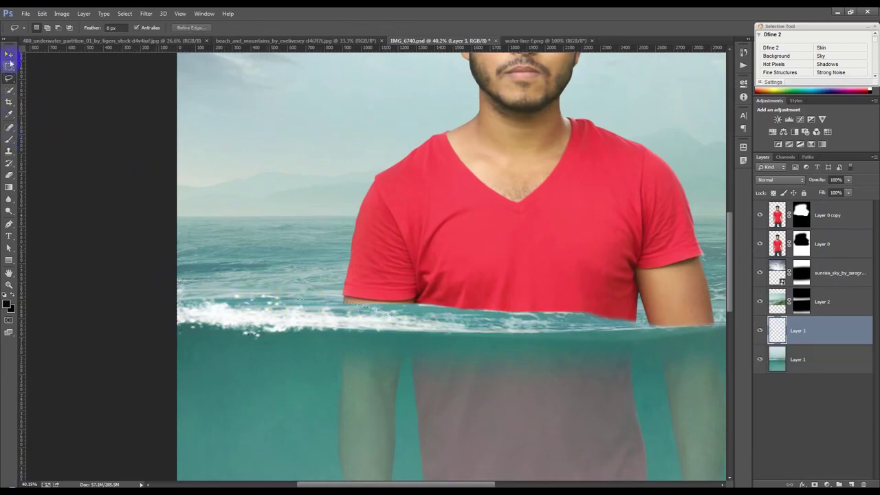
- Bring the foam layer to the top of the stack and slide it over the shirt's lower edge
click(9, 55)
key(ctrl+shift+bracketright)
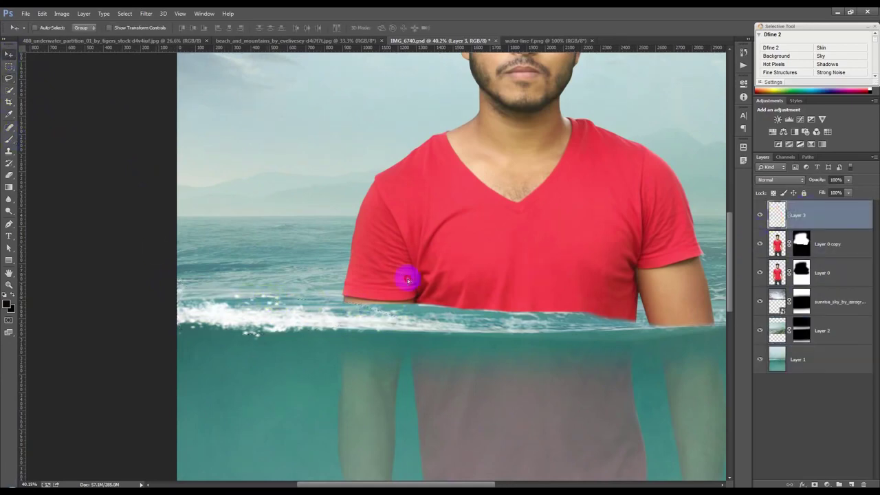
drag(406, 278, 550, 266)
scroll(501, 300, up, 1)
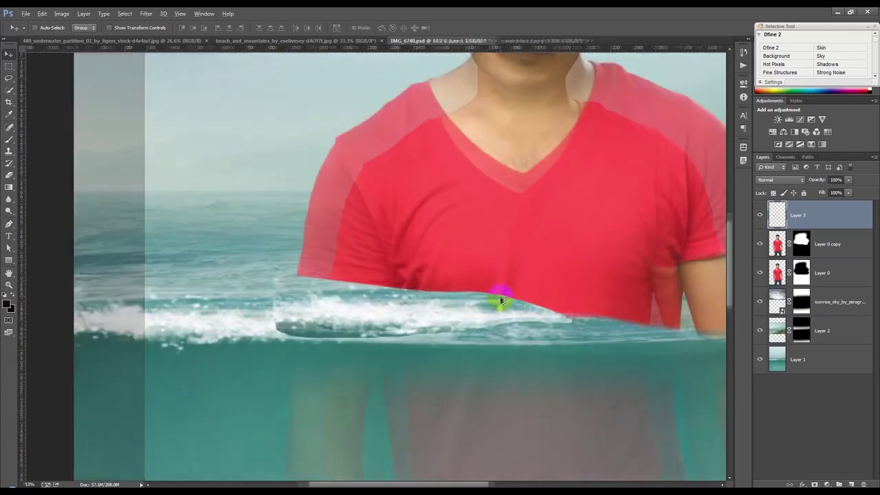
scroll(501, 301, up, 1)
drag(510, 320, 524, 320)
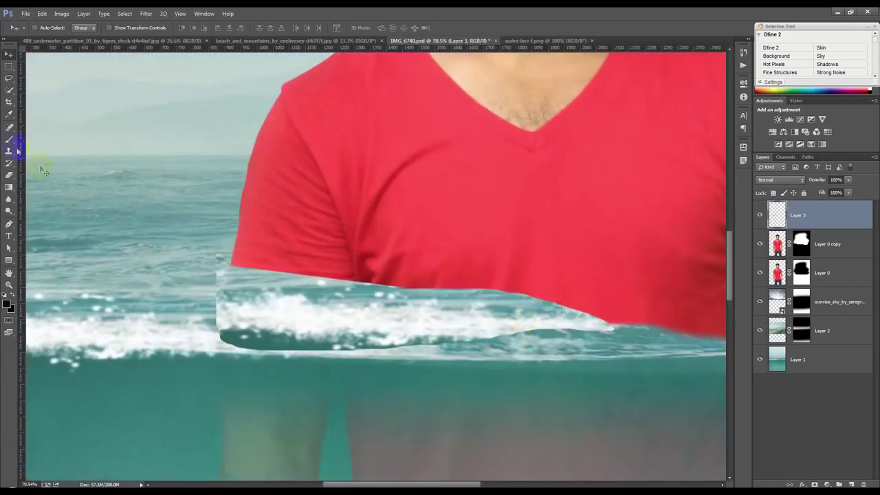
- Erase the foam patch's sleeve corner, dark lower edge and grey top fringe
key(b)
drag(180, 250, 251, 261)
key(ctrl+z)
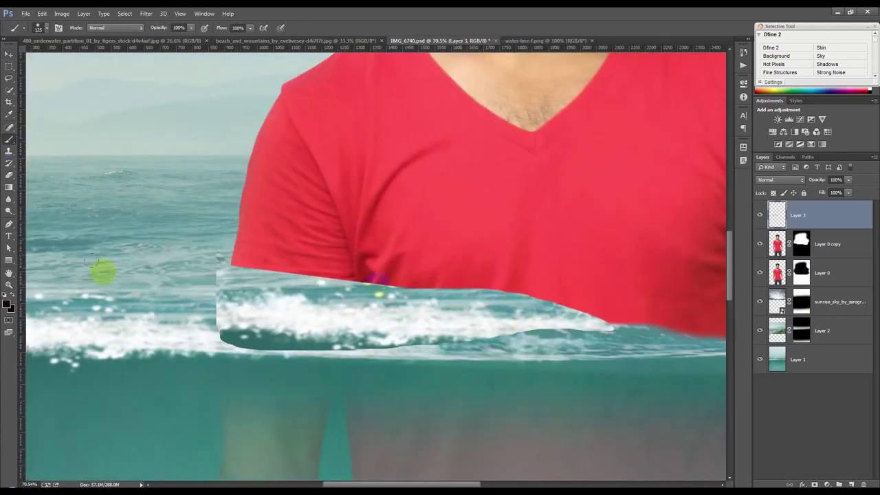
click(9, 176)
drag(227, 292, 266, 264)
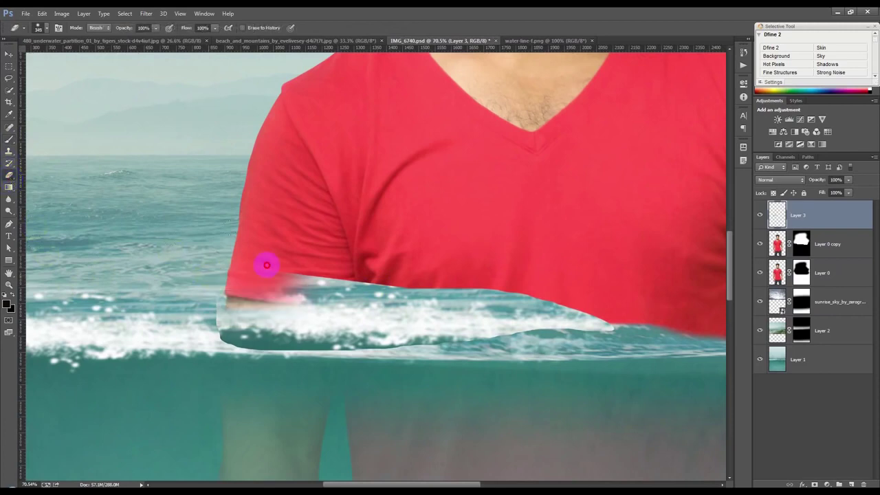
mouse_move(197, 275)
mouse_down()
mouse_move(489, 389)
mouse_move(449, 378)
mouse_move(525, 377)
mouse_up()
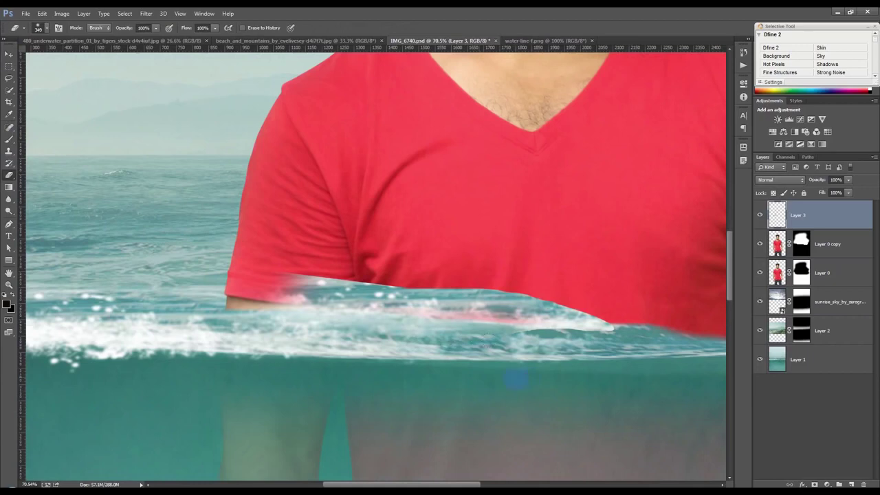
key(ctrl+alt+z)
key(ctrl+alt+z)
mouse_move(608, 347)
mouse_down()
mouse_move(339, 357)
mouse_move(212, 344)
mouse_move(275, 341)
mouse_move(193, 300)
mouse_up()
mouse_move(334, 268)
mouse_down()
mouse_move(300, 263)
mouse_move(447, 277)
mouse_move(359, 281)
mouse_move(588, 291)
mouse_move(636, 310)
mouse_up()
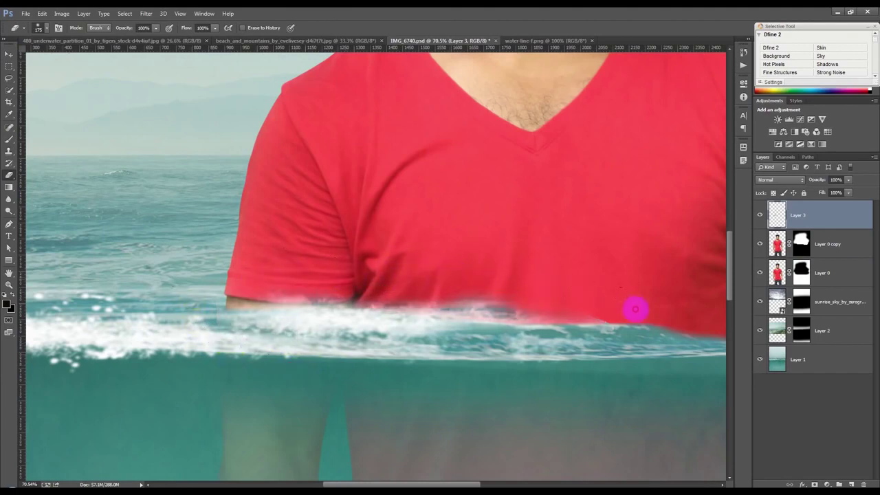
- Reposition the foam patch and tilt it slightly with free transform
click(8, 53)
drag(474, 186, 423, 184)
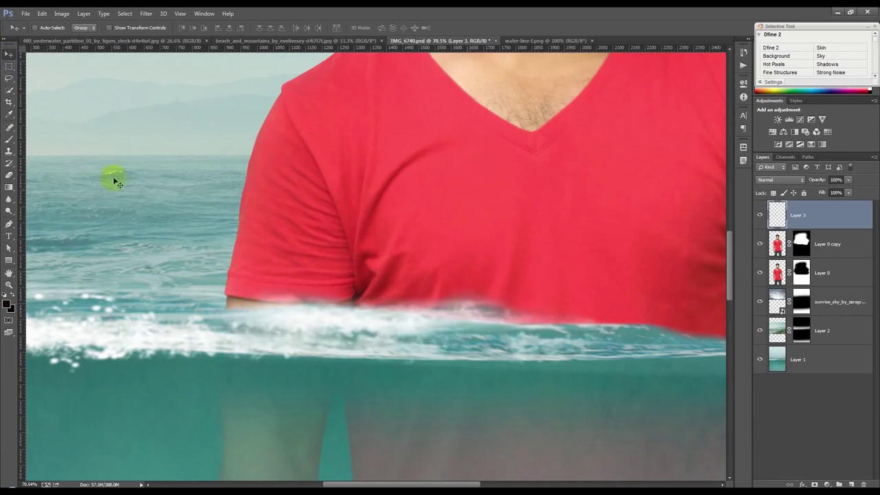
click(9, 175)
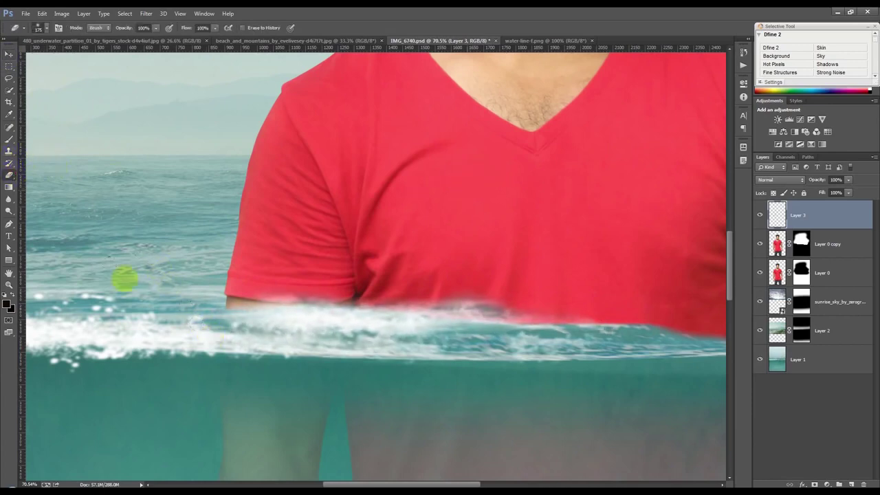
click(13, 55)
key(ctrl+t)
mouse_move(660, 255)
mouse_down()
mouse_move(666, 264)
mouse_move(660, 252)
mouse_up()
drag(408, 295, 397, 311)
key(Return)
- Erase more of the foam patch's edges to blend it into the water
click(12, 176)
drag(539, 342, 490, 362)
mouse_move(451, 291)
mouse_down()
mouse_move(359, 265)
mouse_move(311, 267)
mouse_up()
drag(262, 280, 290, 275)
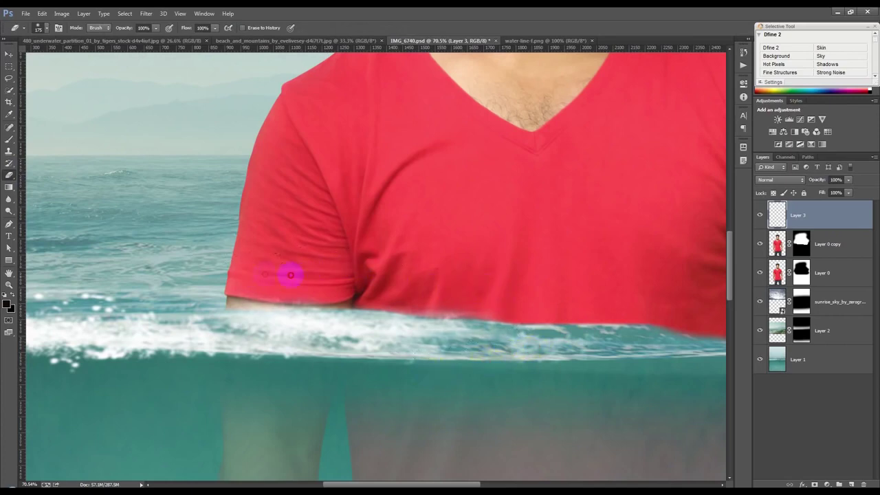
- Fit the image in view and Alt-drag a copy of the foam patch toward the right arm
click(9, 55)
key(ctrl+0)
mouse_move(353, 334)
mouse_down()
mouse_move(465, 331)
mouse_move(444, 334)
mouse_up()
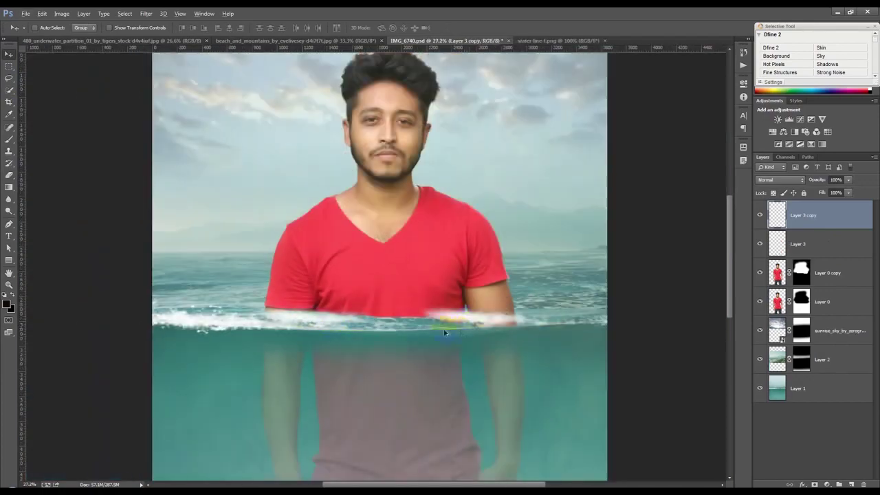
- Scale the foam copy to about 64.5%, straighten it onto the arm's waterline, and fade its opacity to 76%
scroll(522, 335, up, 5)
key(ctrl+t)
drag(609, 401, 590, 283)
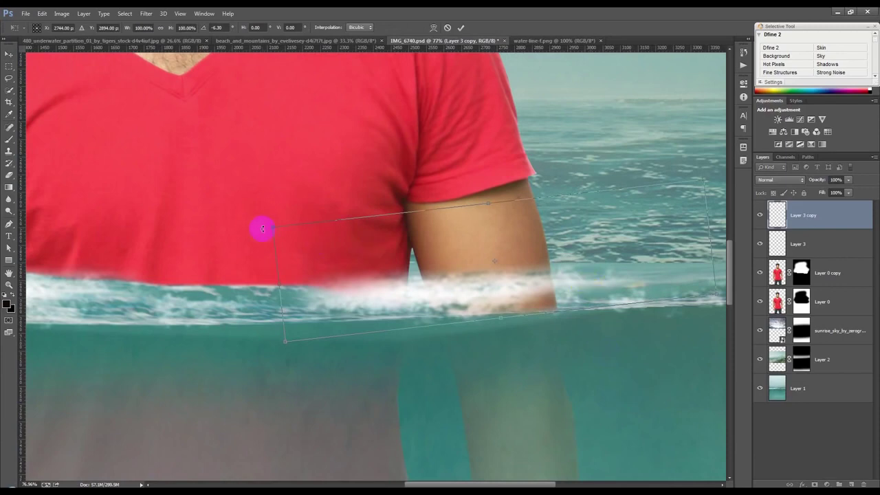
mouse_move(273, 228)
mouse_down()
mouse_move(435, 388)
mouse_move(428, 393)
mouse_up()
drag(368, 282, 362, 289)
key(Return)
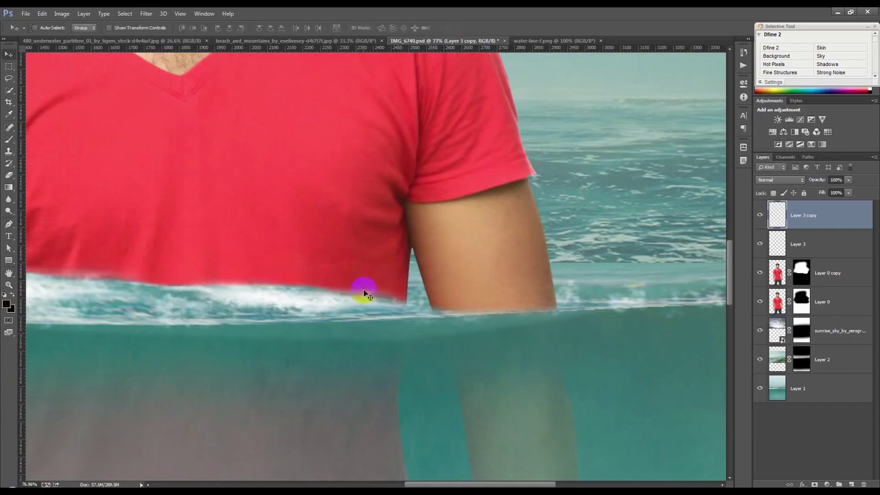
scroll(318, 314, down, 2)
scroll(315, 315, down, 3)
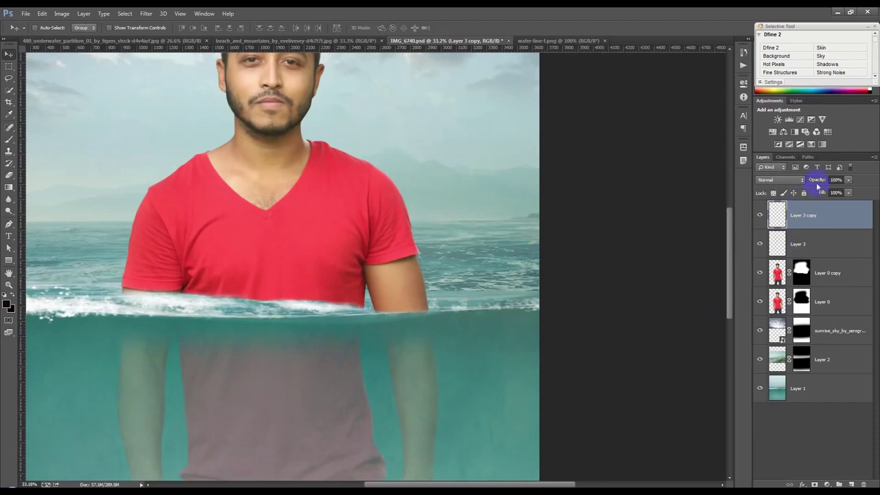
drag(807, 182, 802, 181)
- Select both Layer 0 copy and Layer 0 and merge them into one layer with Ctrl+E
key(alt+bracketleft)
click(446, 293)
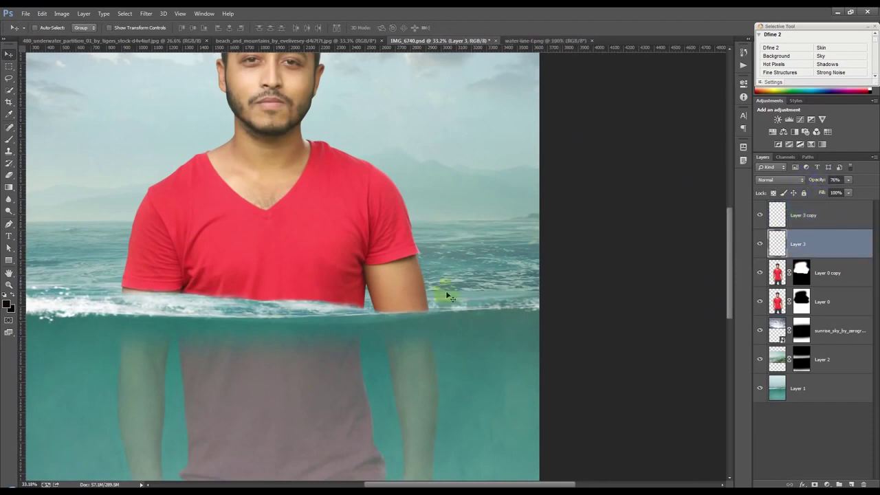
scroll(411, 328, down, 3)
scroll(413, 335, down, 2)
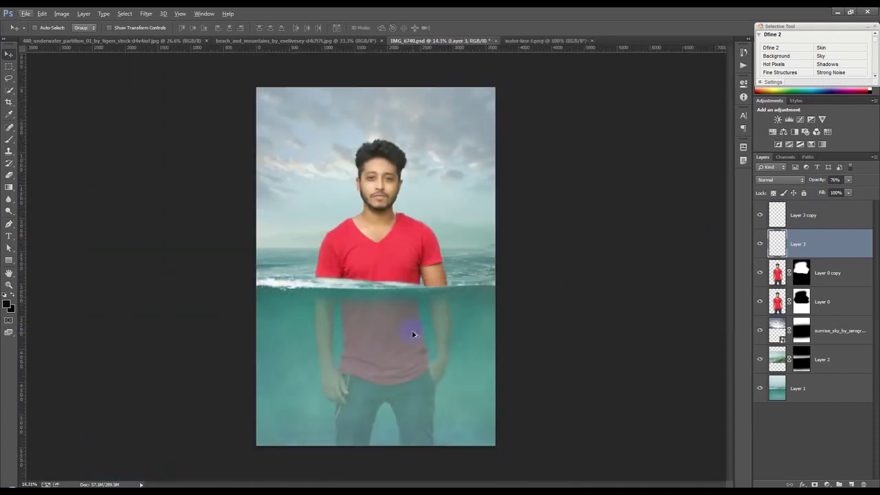
scroll(413, 334, up, 1)
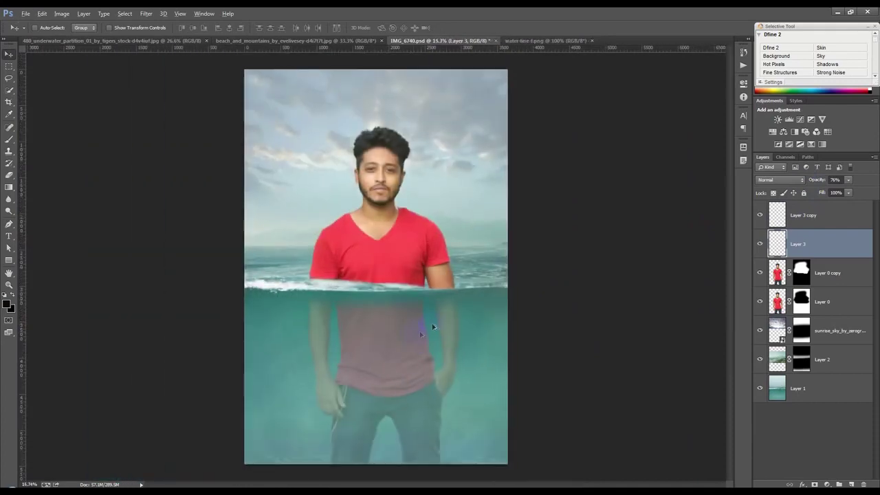
scroll(433, 327, down, 1)
click(797, 273)
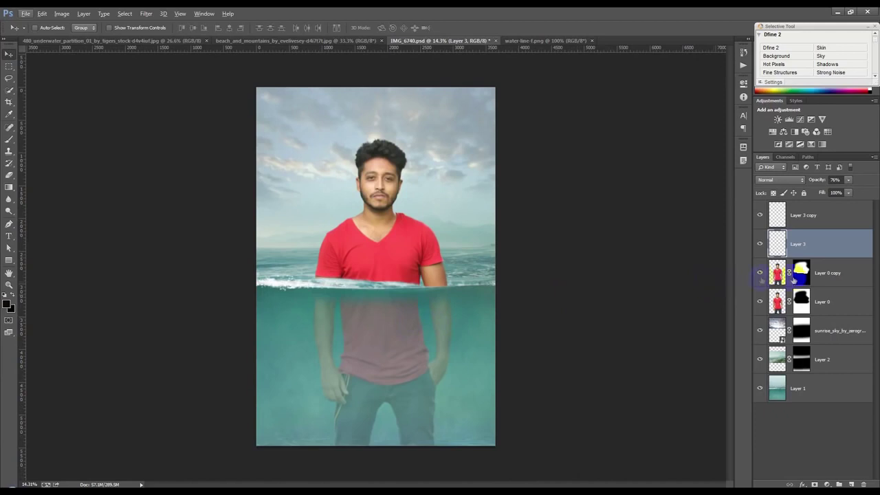
click(834, 282)
shift+click(836, 302)
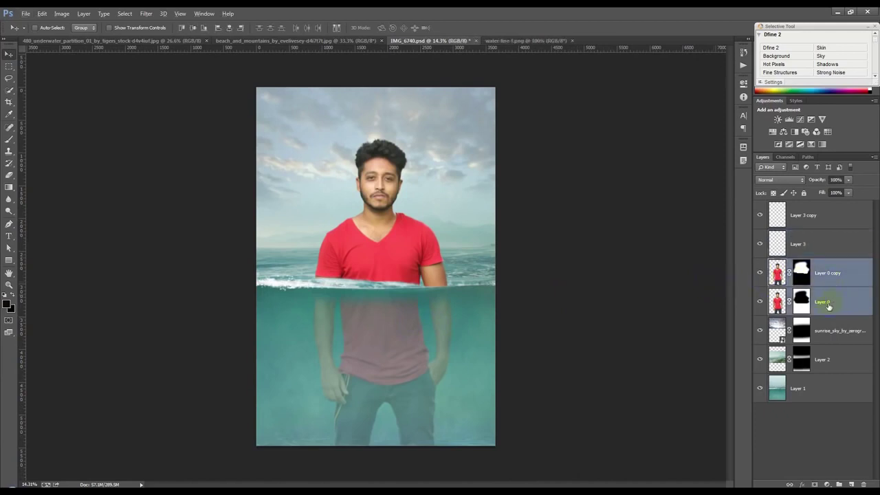
key(ctrl+e)
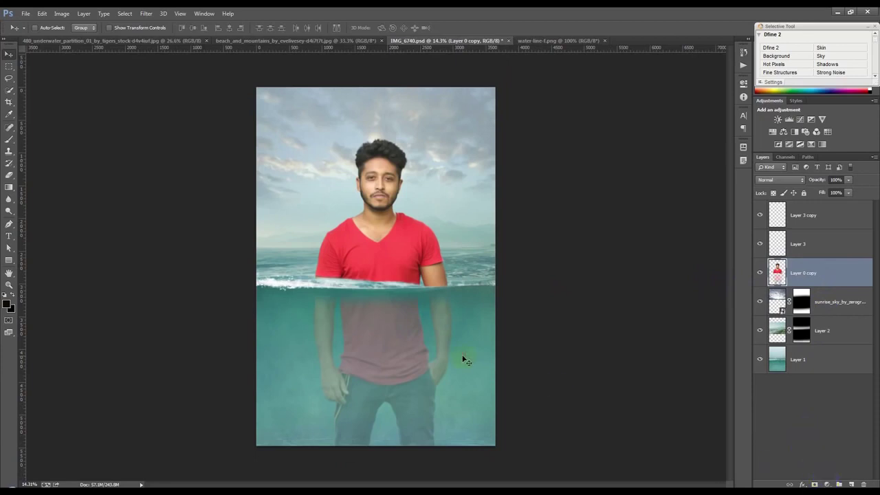
key(alt)
click(534, 299)
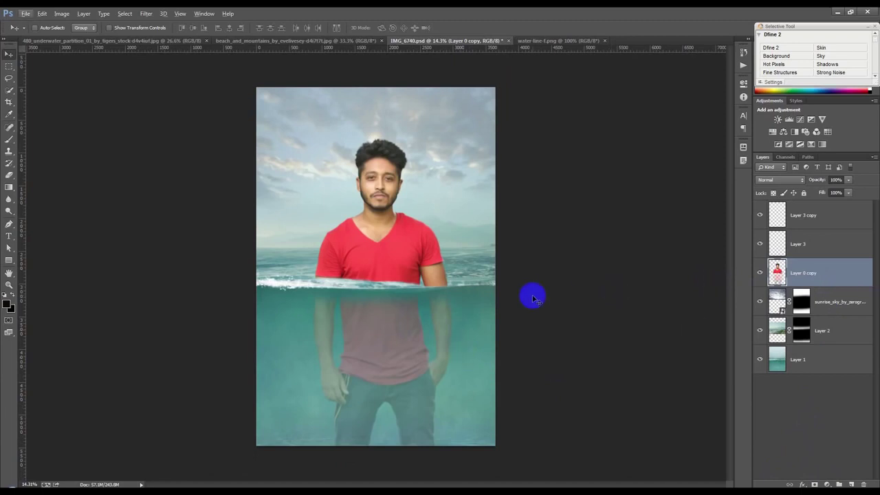
scroll(532, 298, up, 2)
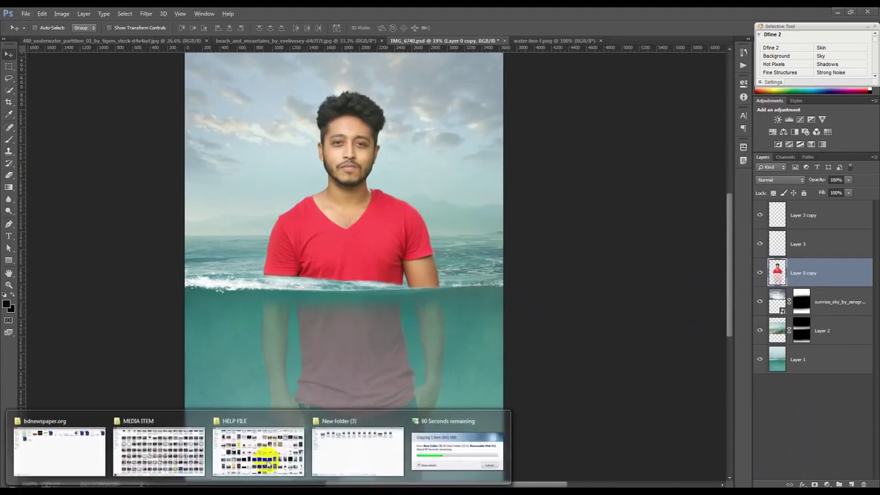
click(251, 450)
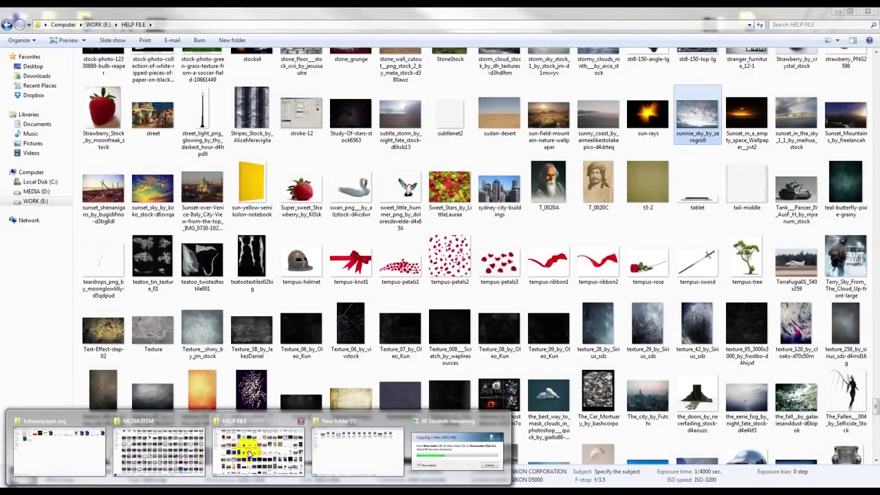
scroll(465, 302, down, 3)
scroll(465, 305, down, 3)
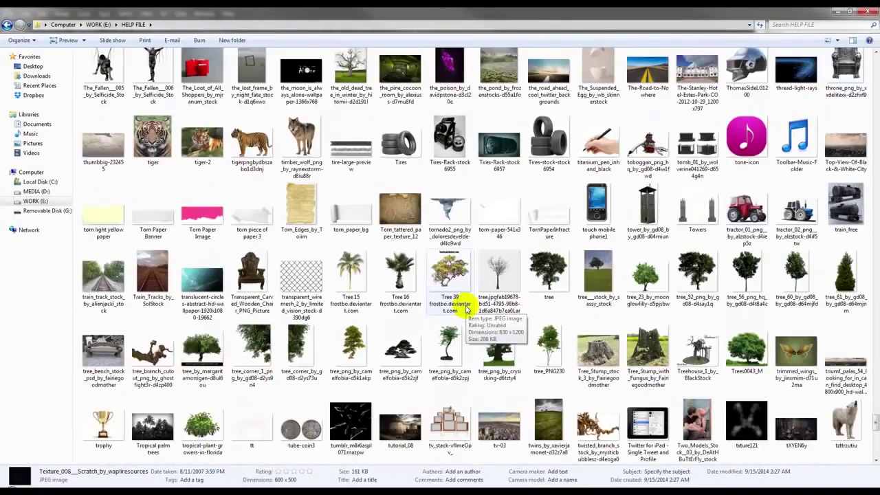
scroll(461, 306, down, 10)
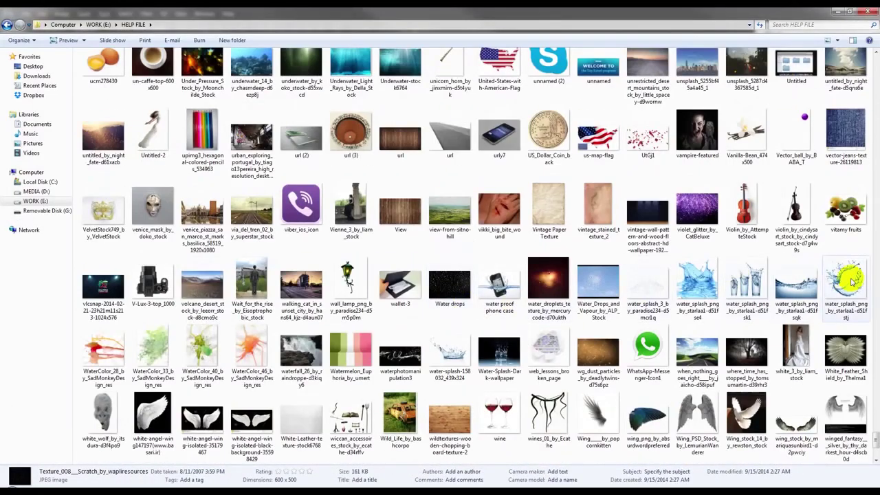
drag(842, 279, 447, 361)
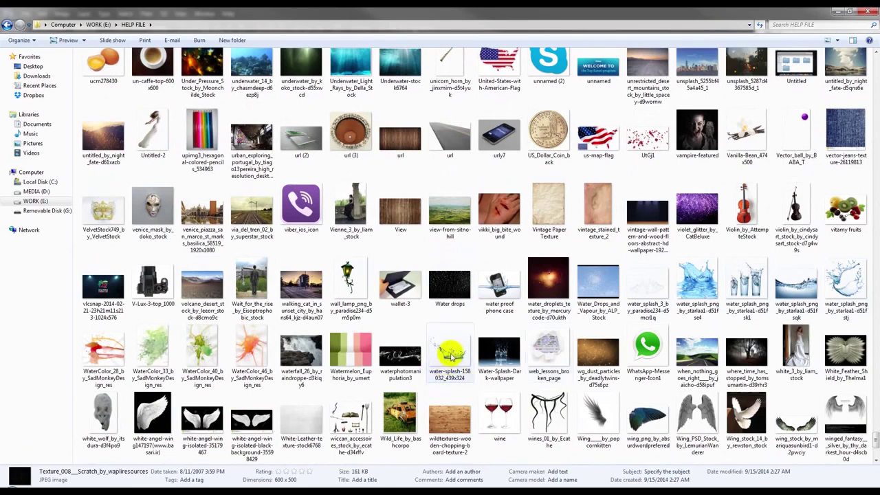
double_click(638, 294)
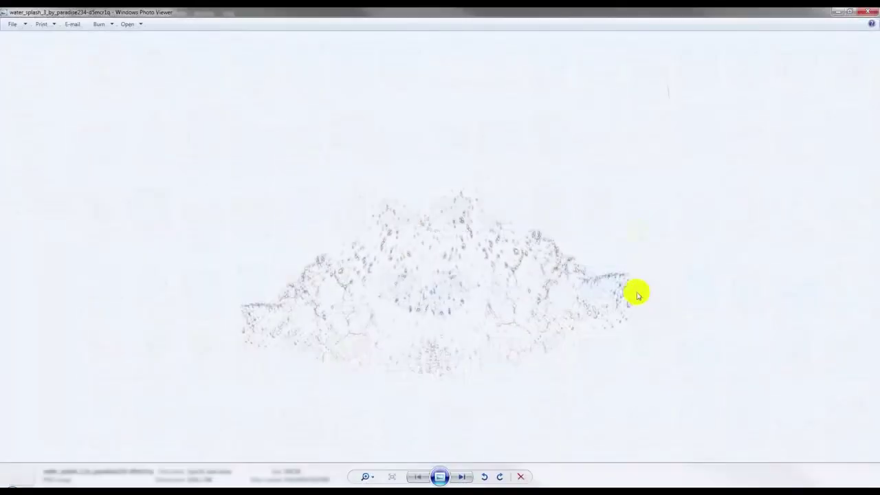
click(868, 12)
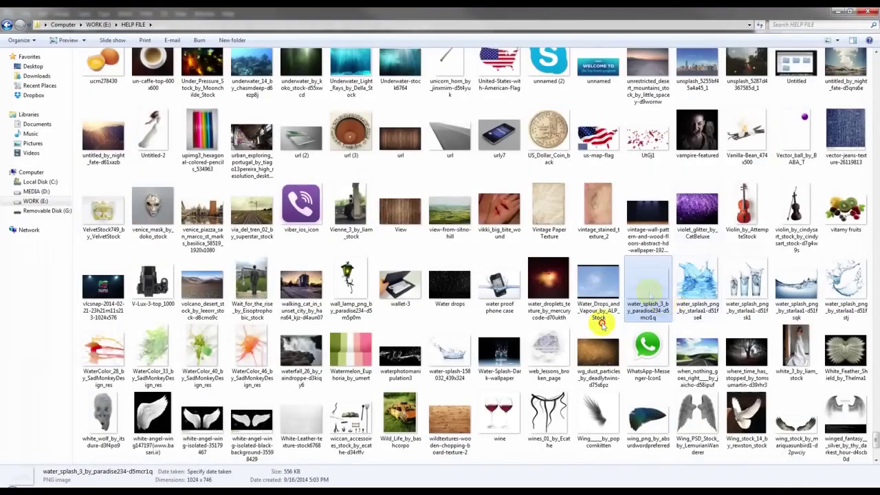
scroll(165, 467, down, 1)
click(147, 457)
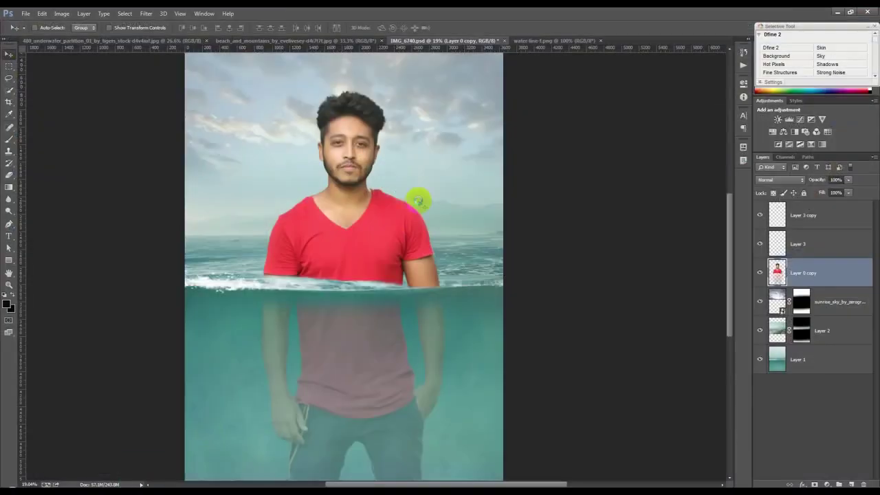
- Place water_splash_3 into the composite, flip it vertically, and move it onto the left waterline
mouse_move(418, 201)
mouse_down()
mouse_move(362, 266)
mouse_move(379, 281)
mouse_up()
scroll(363, 265, up, 3)
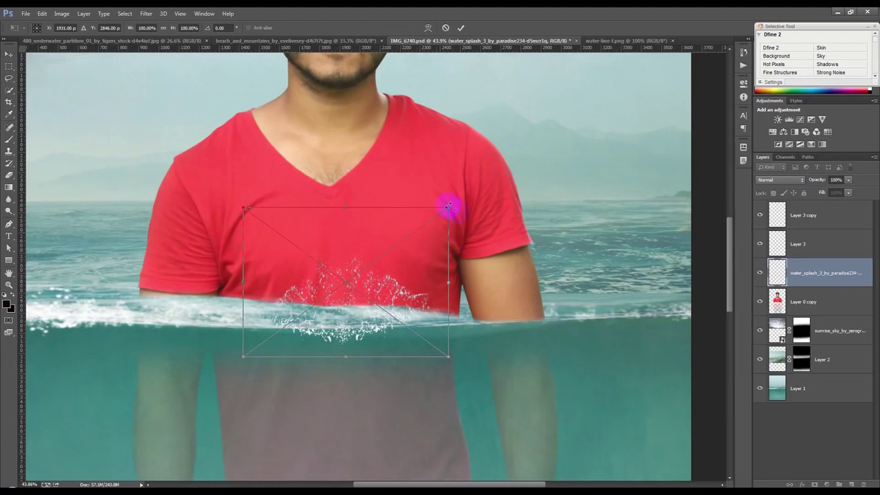
drag(420, 206, 420, 246)
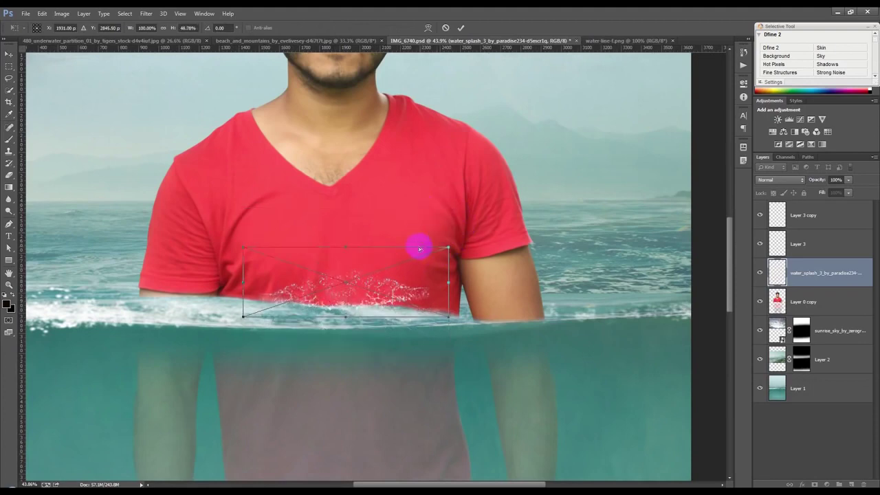
key(ctrl+z)
right_click(401, 289)
click(428, 426)
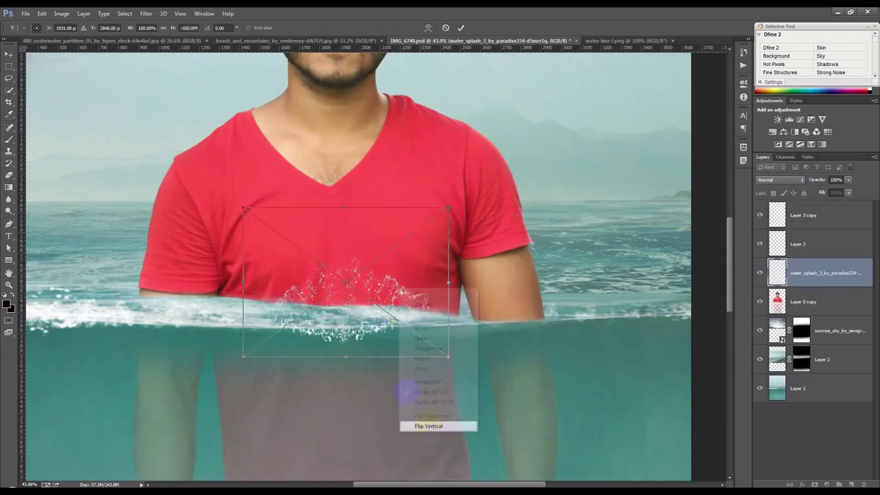
mouse_move(372, 306)
mouse_down()
mouse_move(357, 381)
mouse_move(260, 367)
mouse_up()
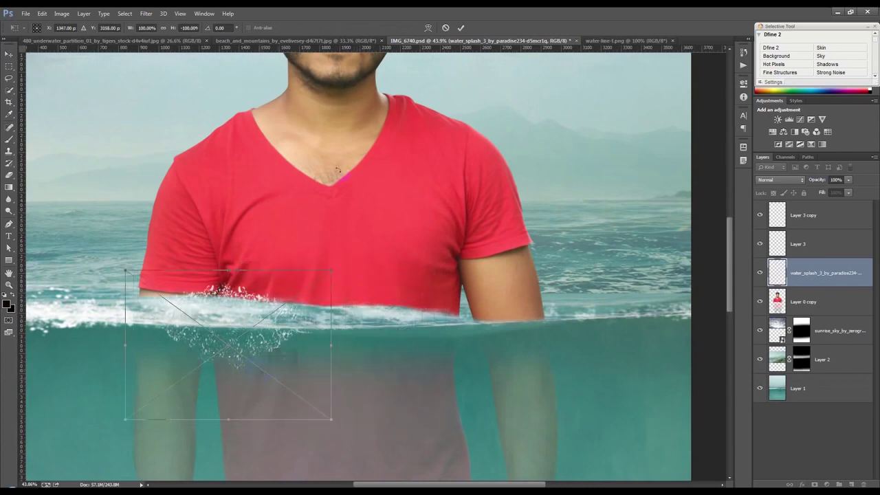
click(460, 29)
- Rasterize the splash layer and erase its part below the waterline
click(9, 175)
click(285, 312)
click(414, 193)
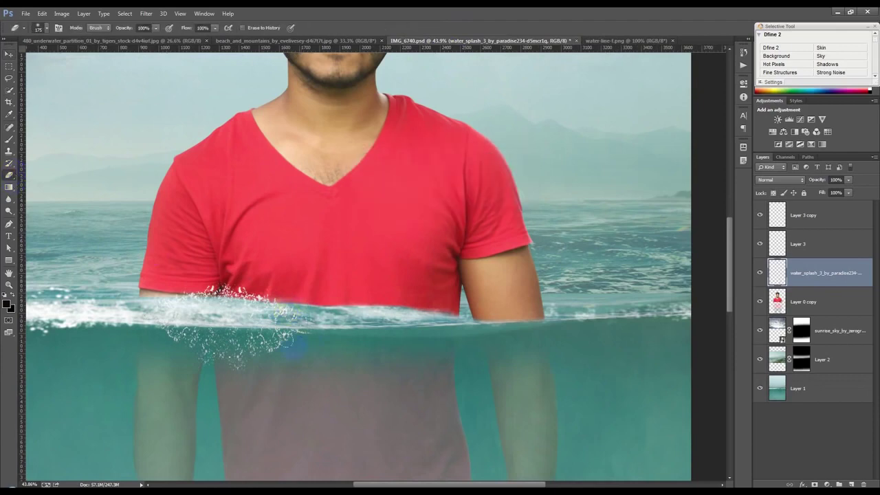
drag(245, 345, 278, 365)
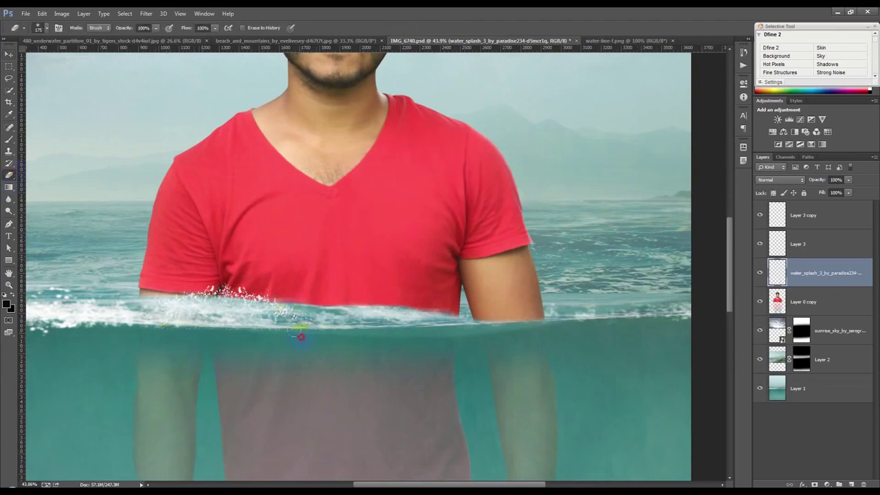
mouse_move(212, 318)
mouse_down()
mouse_move(161, 308)
mouse_move(229, 311)
mouse_up()
- Duplicate the splash onto the right arm, tilt it about 11 degrees, and warp it around the arm
click(9, 53)
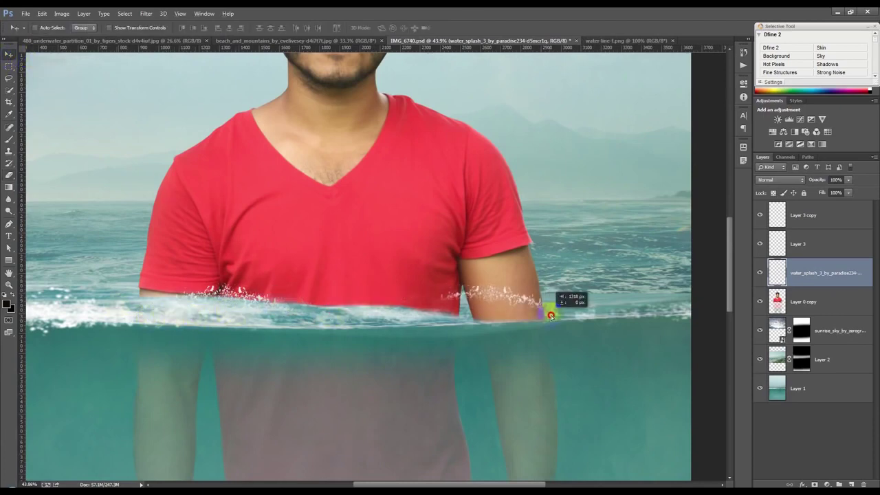
drag(330, 314, 550, 310)
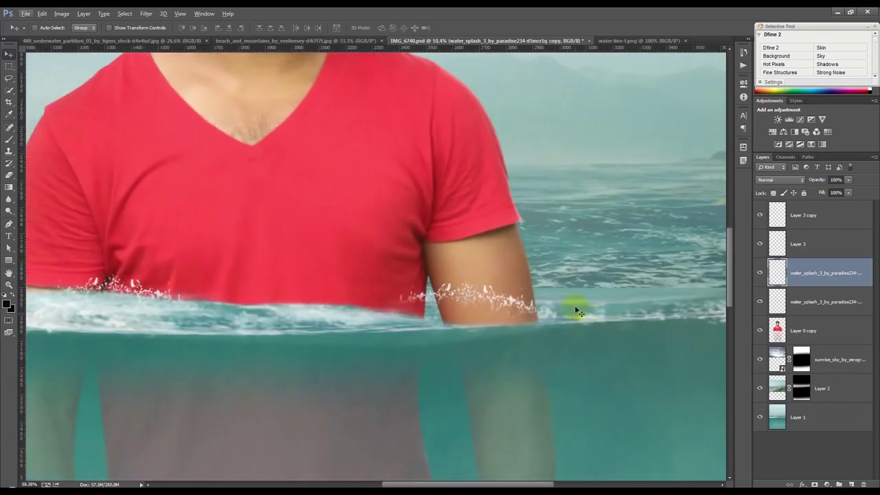
key(ctrl+t)
drag(639, 307, 555, 310)
right_click(555, 313)
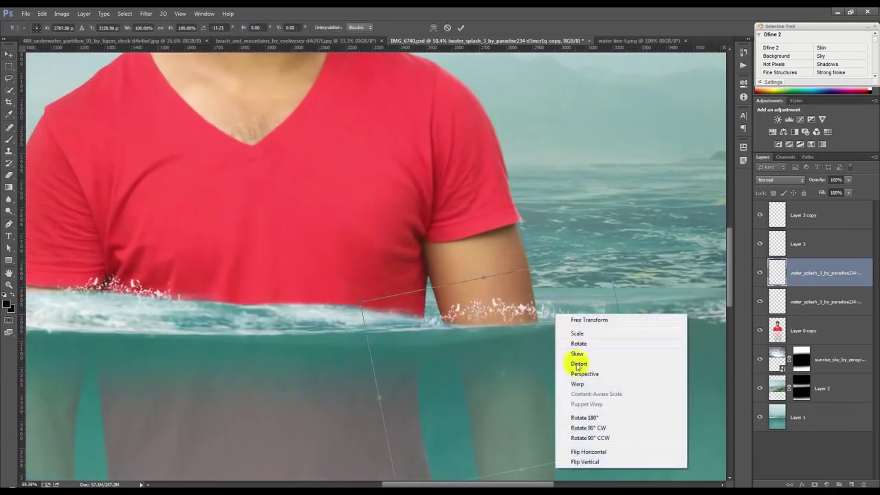
click(576, 382)
drag(519, 339, 519, 334)
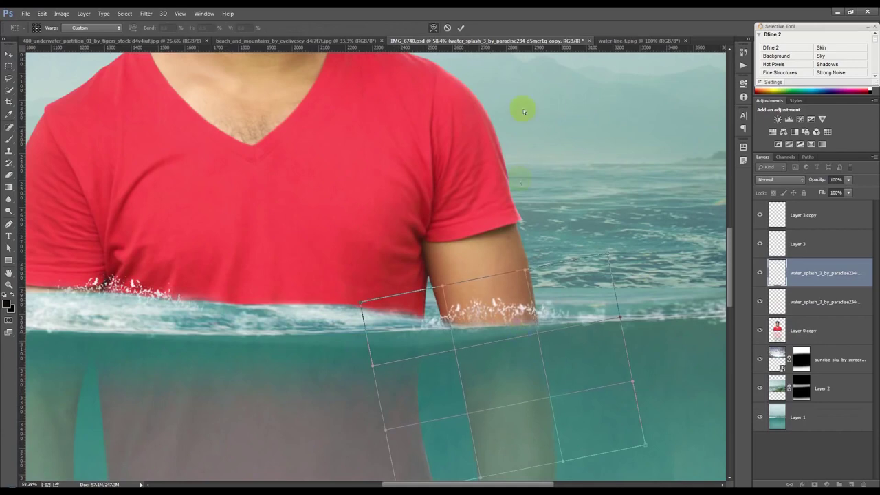
click(460, 27)
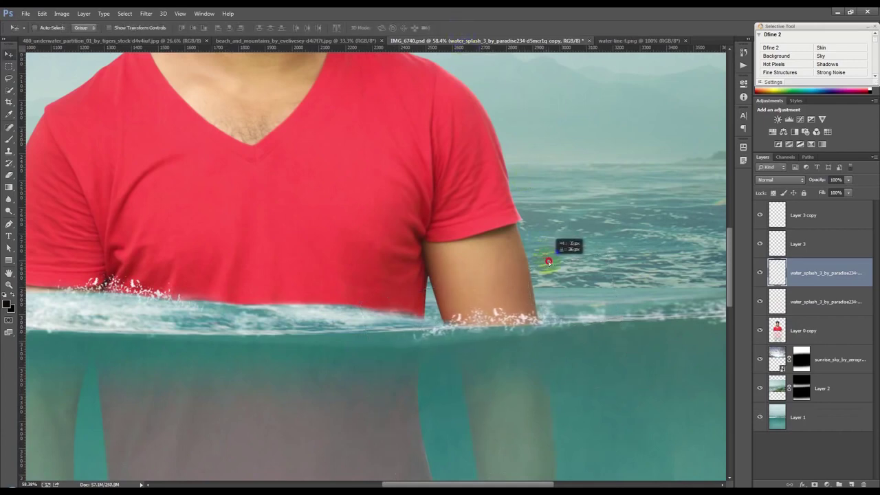
- Shrink the splash copy to about 69%, move it onto the arm's waterline, and rotate it 2.5°
key(ctrl+t)
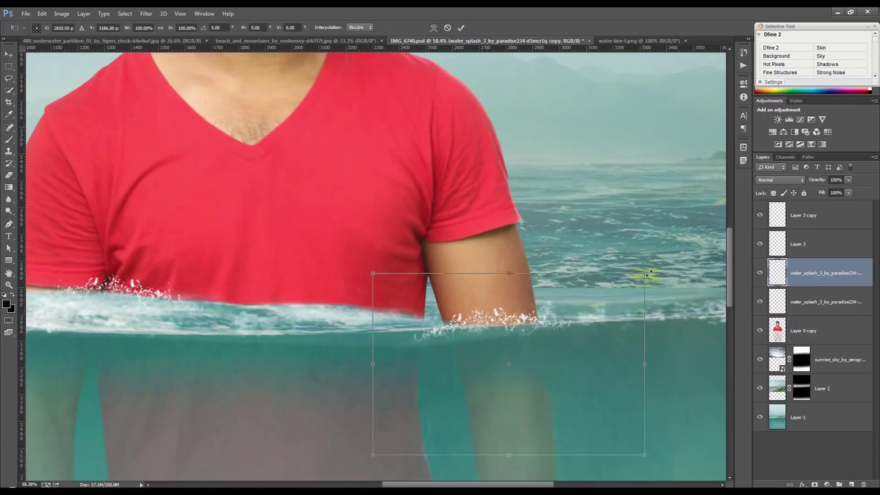
drag(646, 274, 601, 289)
drag(549, 324, 422, 321)
drag(547, 338, 547, 339)
key(Return)
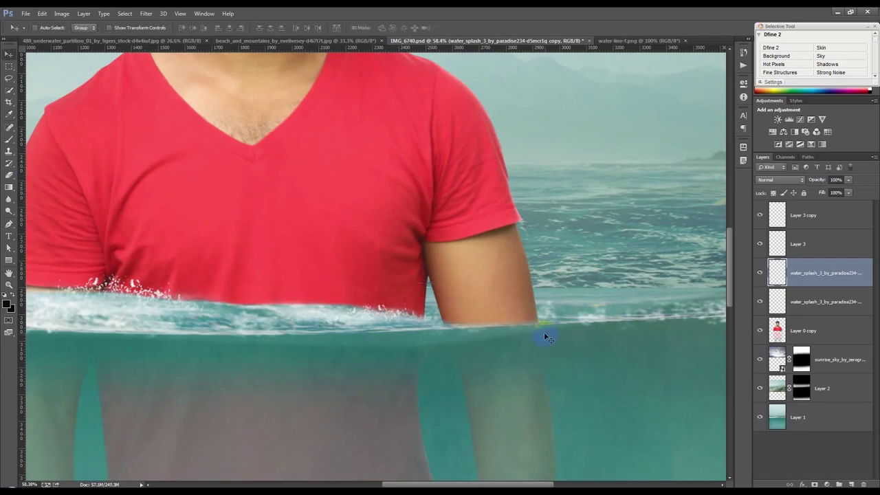
scroll(508, 282, down, 2)
- Alt-drag two more splash copies left along the waterline
scroll(508, 282, down, 2)
scroll(512, 280, down, 2)
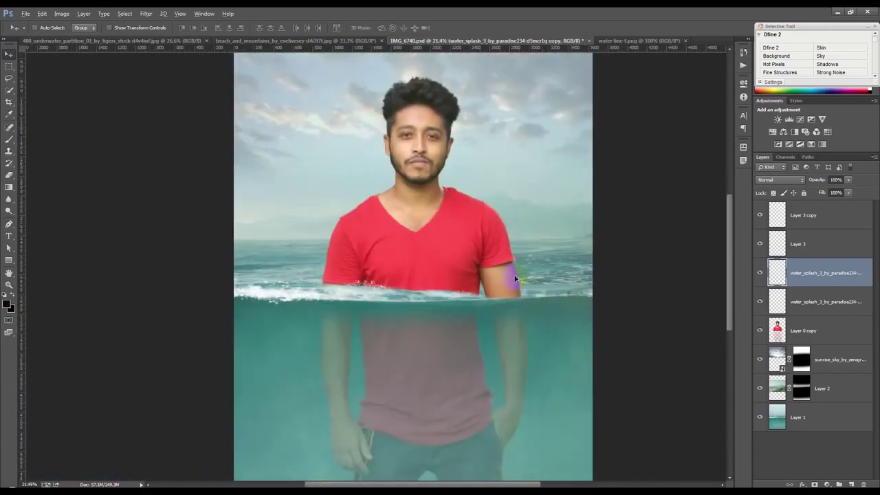
scroll(512, 275, up, 2)
drag(483, 274, 174, 260)
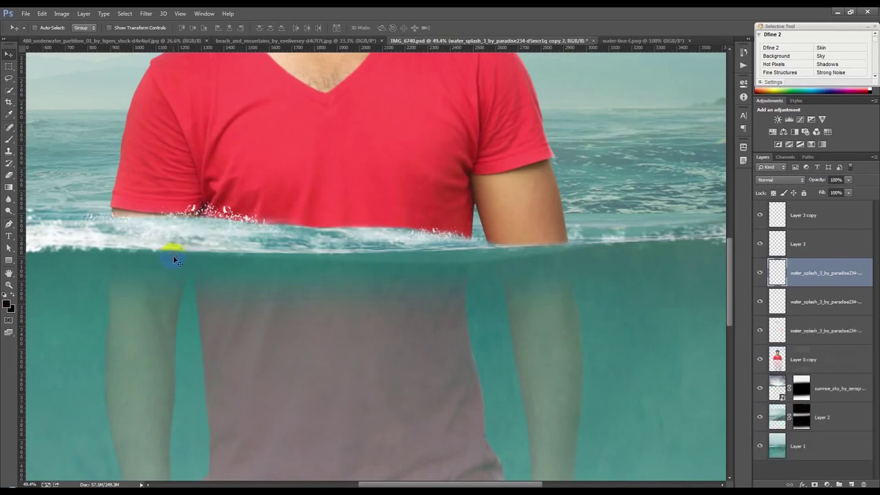
scroll(175, 261, down, 1)
mouse_move(294, 265)
mouse_down()
mouse_move(373, 267)
mouse_move(299, 245)
mouse_up()
scroll(298, 246, up, 2)
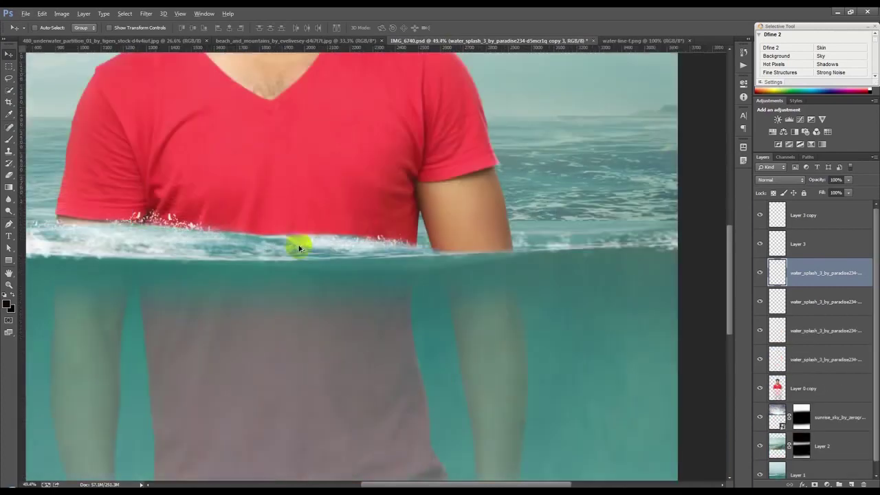
- Shrink the newest splash copy to about 71% and slide it right across the shirt's waterline
key(ctrl+t)
mouse_move(430, 346)
mouse_down()
mouse_move(419, 343)
mouse_move(459, 284)
mouse_move(526, 294)
mouse_move(609, 289)
mouse_move(252, 275)
mouse_up()
click(460, 28)
click(313, 225)
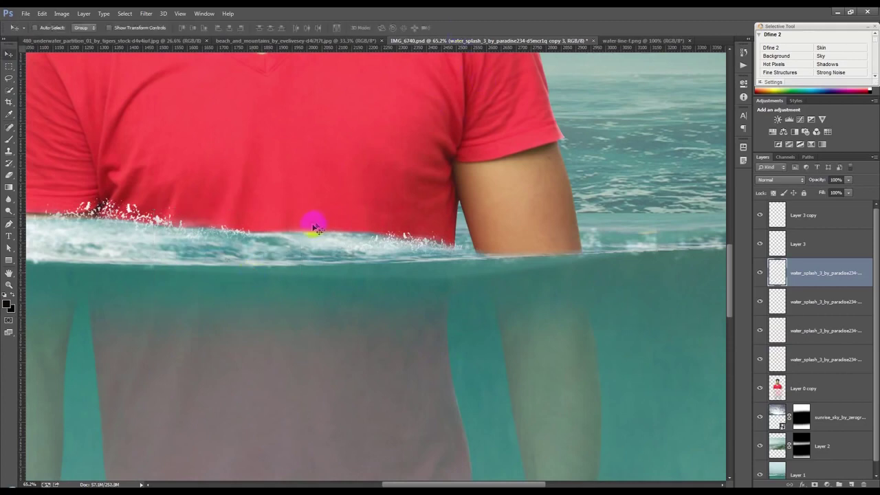
drag(313, 227, 406, 234)
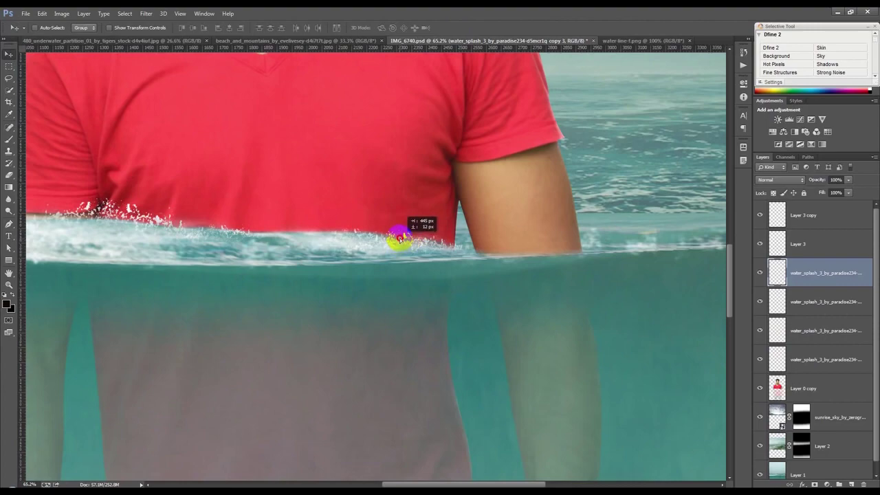
scroll(404, 233, down, 5)
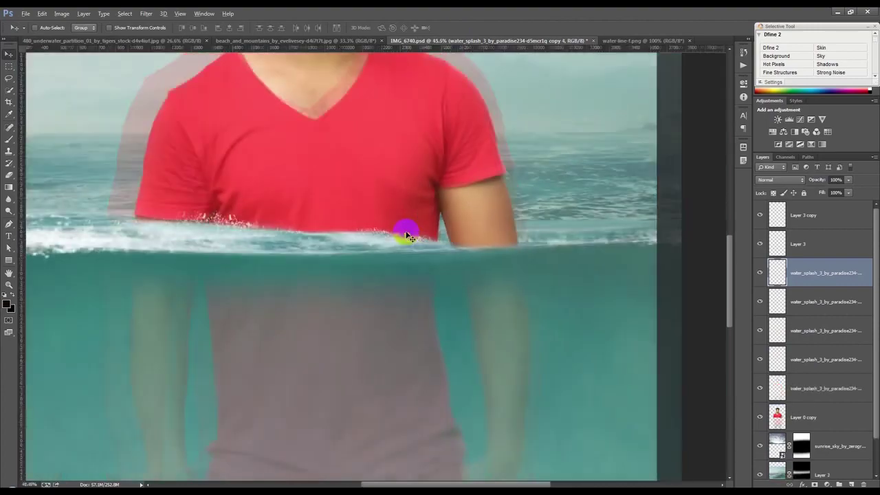
click(251, 486)
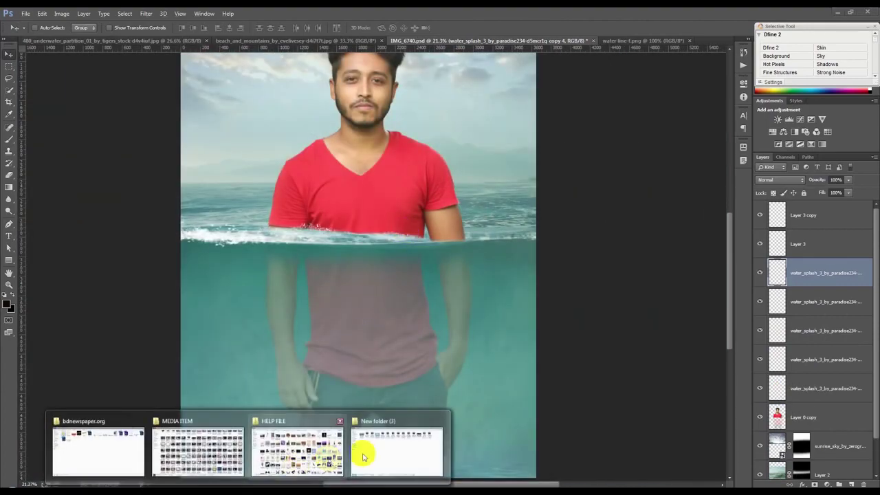
- Preview the water_splash_png_by_starlaa1 and waterphotomanipulation3 images in the HELP FILE folder
click(335, 455)
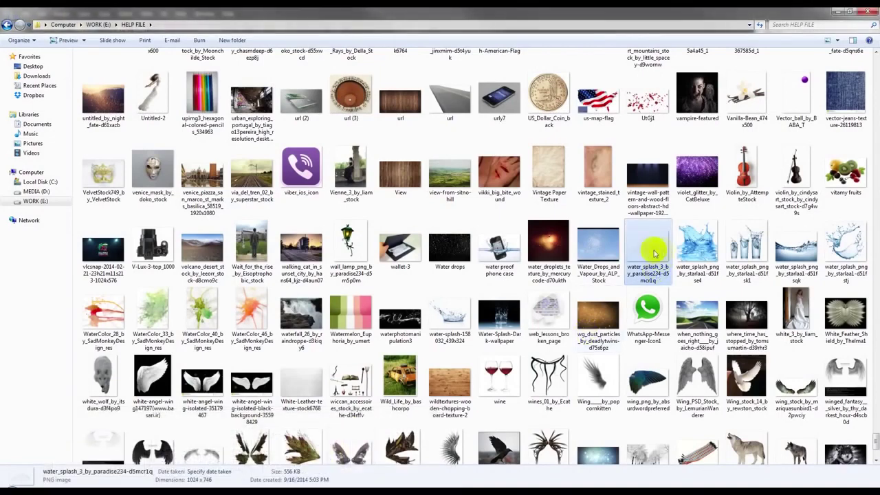
double_click(841, 244)
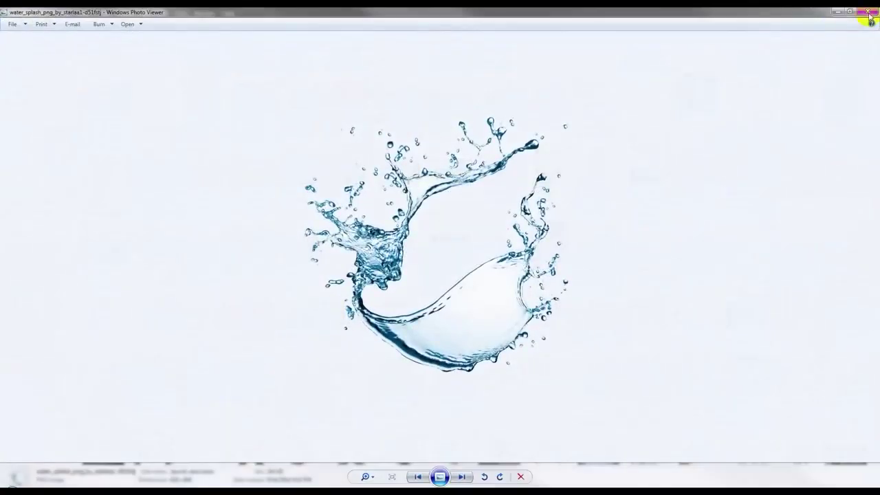
click(870, 13)
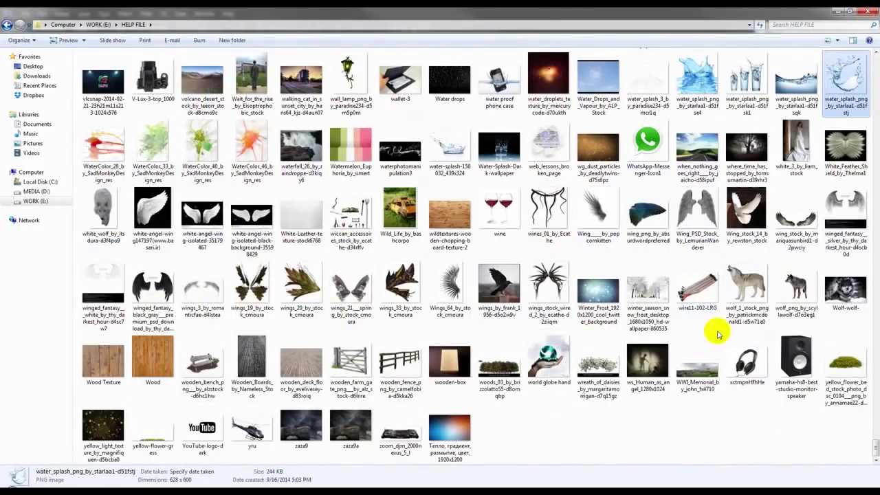
double_click(411, 153)
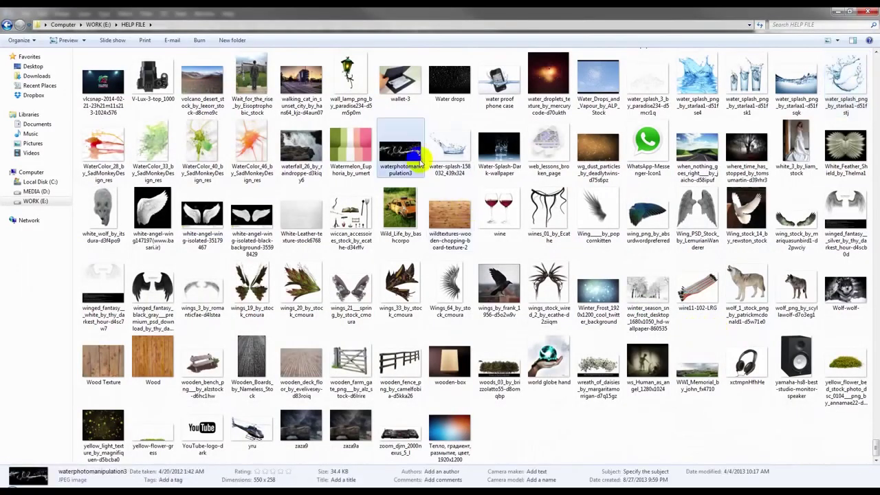
click(866, 12)
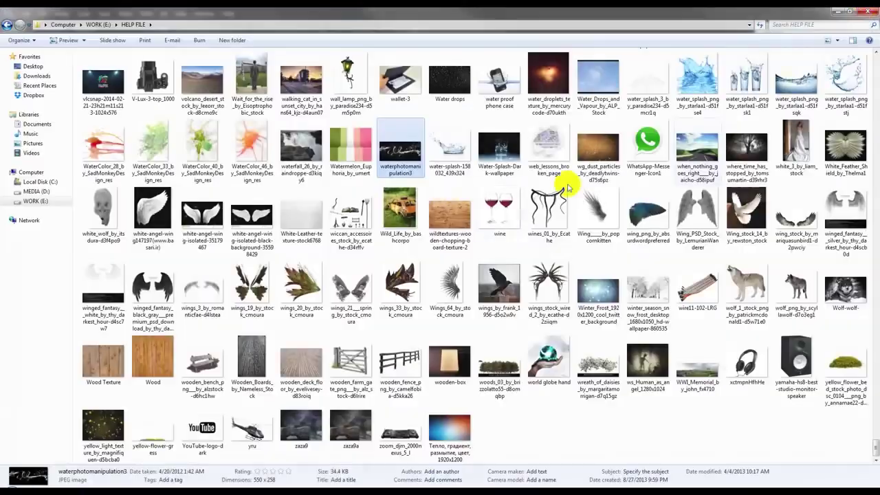
- Drag water_splash_png_by_starlaa1 from Explorer onto the Photoshop composite
key(Left)
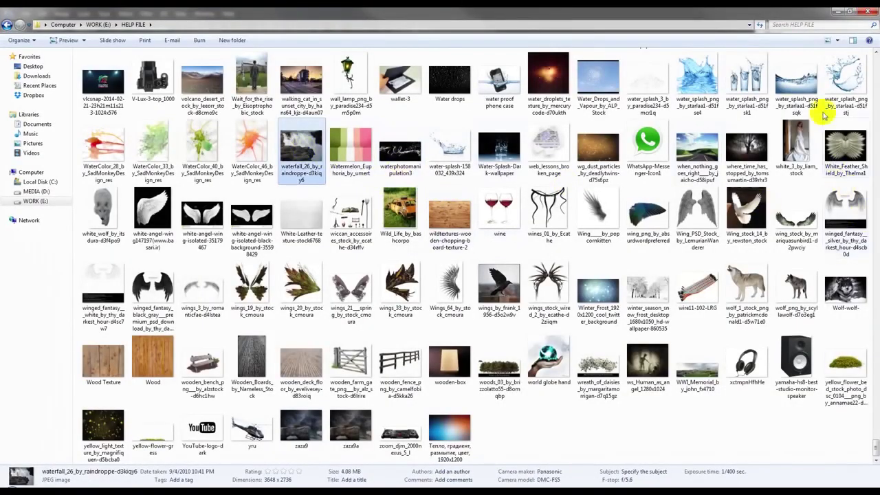
click(835, 97)
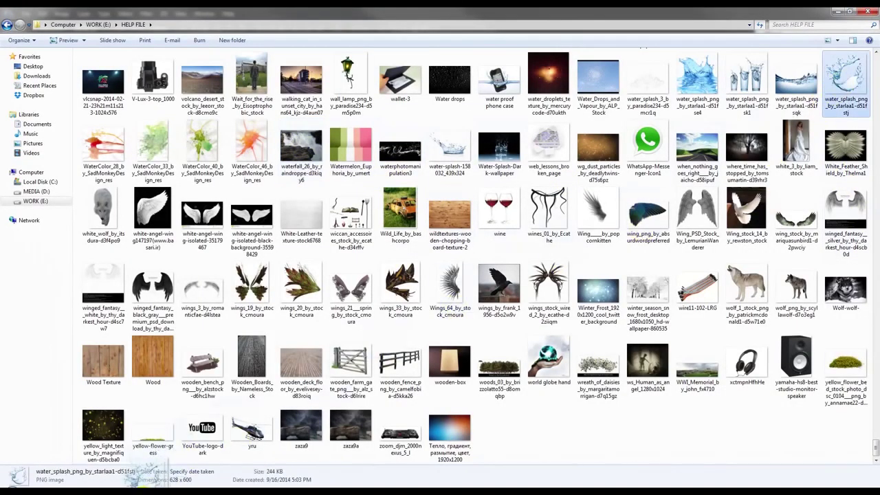
drag(159, 475, 385, 287)
- Scale the starlaa1 splash to about 263%, tilt it about 50°, and commit it at the left waterline
scroll(388, 244, up, 2)
scroll(389, 243, up, 3)
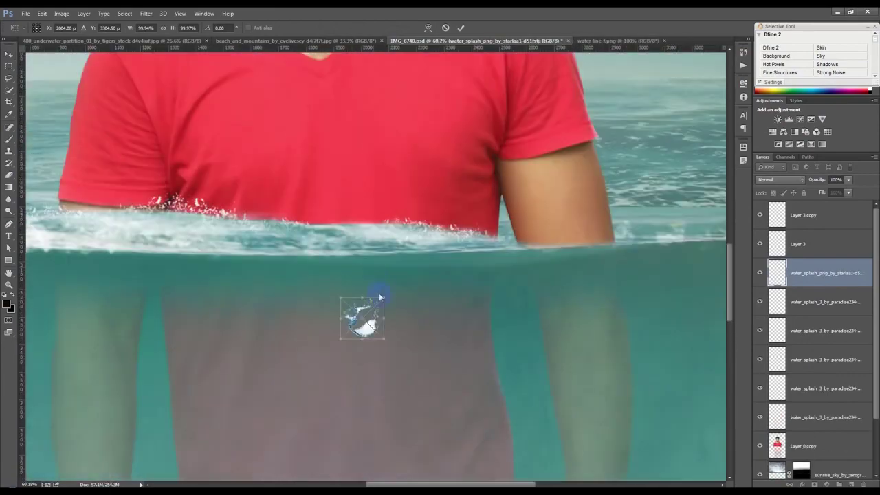
mouse_move(382, 297)
mouse_down()
mouse_move(514, 249)
mouse_move(519, 358)
mouse_up()
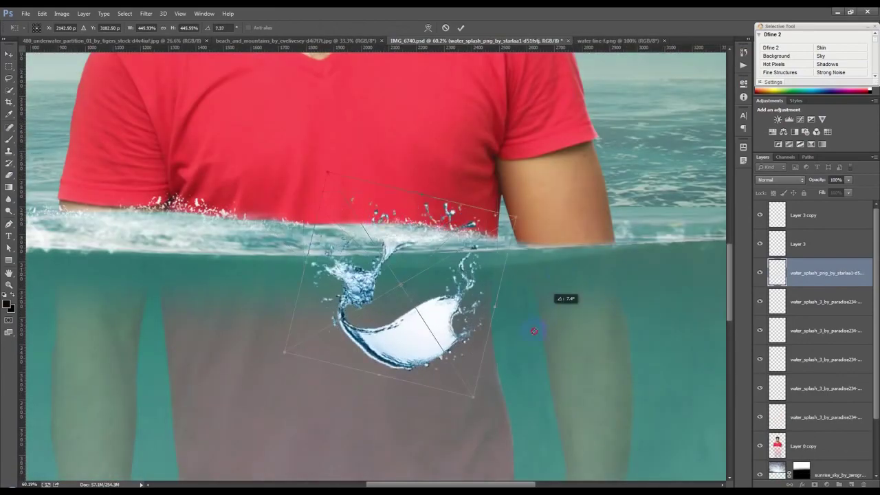
mouse_move(392, 323)
mouse_down()
mouse_move(186, 255)
mouse_move(112, 275)
mouse_move(108, 245)
mouse_up()
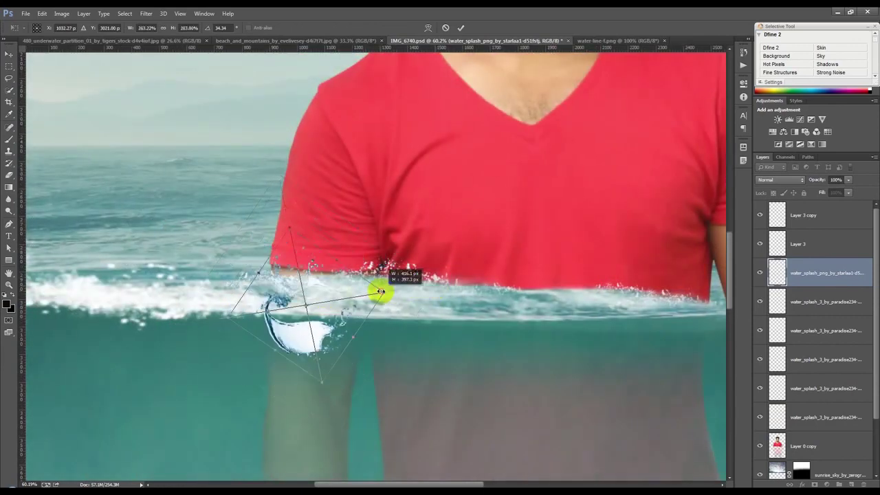
drag(416, 289, 316, 287)
drag(468, 330, 471, 344)
drag(240, 281, 245, 279)
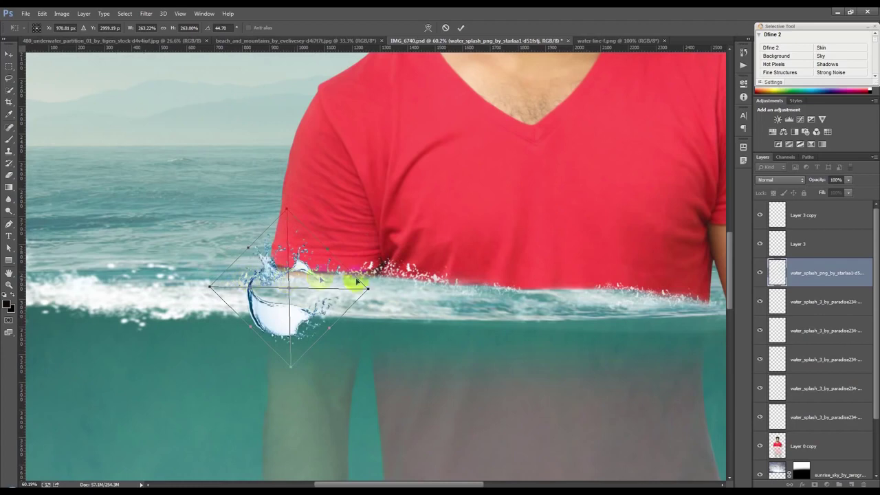
drag(363, 299, 422, 311)
drag(240, 288, 314, 288)
key(Return)
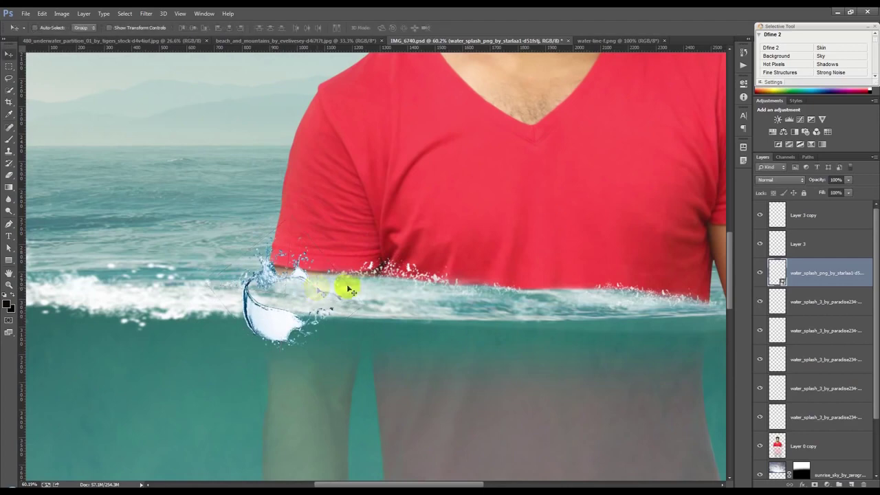
- Try Darken blend mode on the splash layer
click(796, 181)
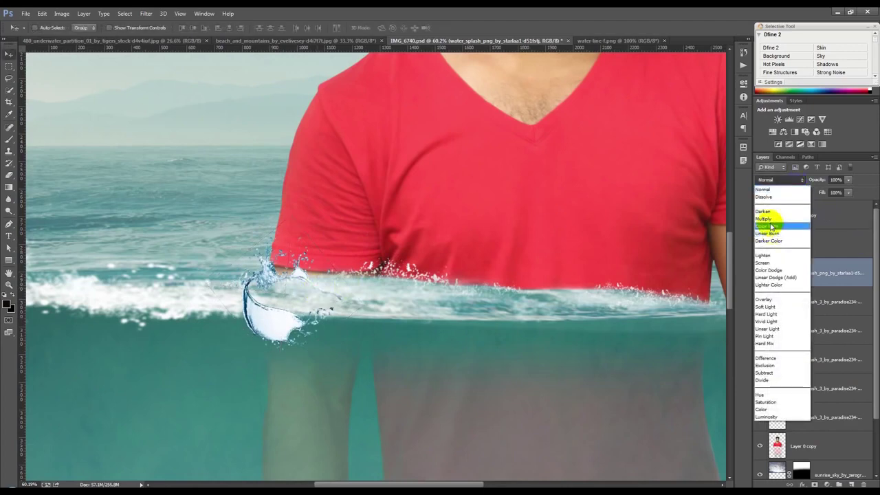
click(770, 213)
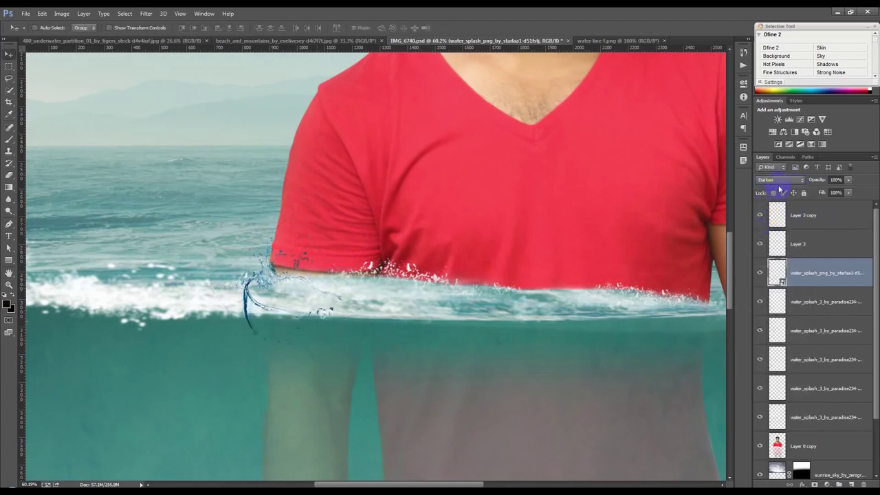
scroll(779, 185, down, 2)
scroll(779, 185, down, 2)
scroll(778, 186, down, 3)
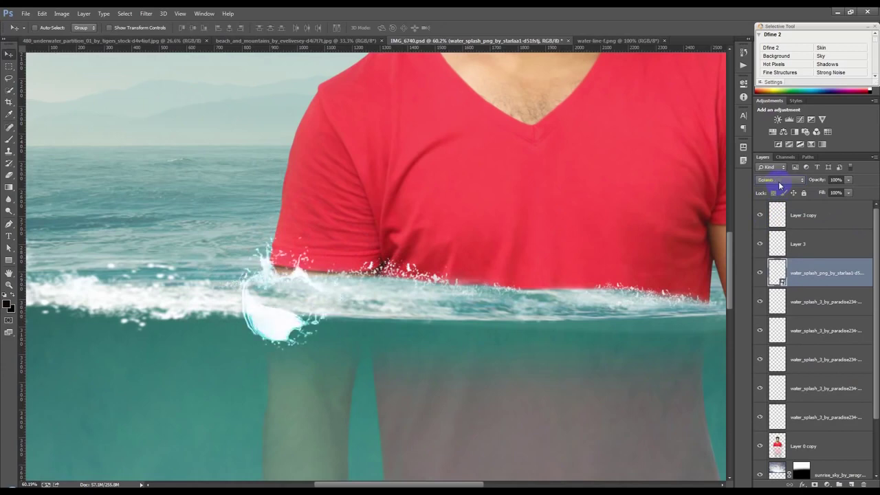
scroll(779, 186, up, 2)
scroll(779, 186, up, 1)
scroll(779, 185, down, 2)
- Rasterize the splash layer and desaturate it with a Black & White adjustment
right_click(810, 273)
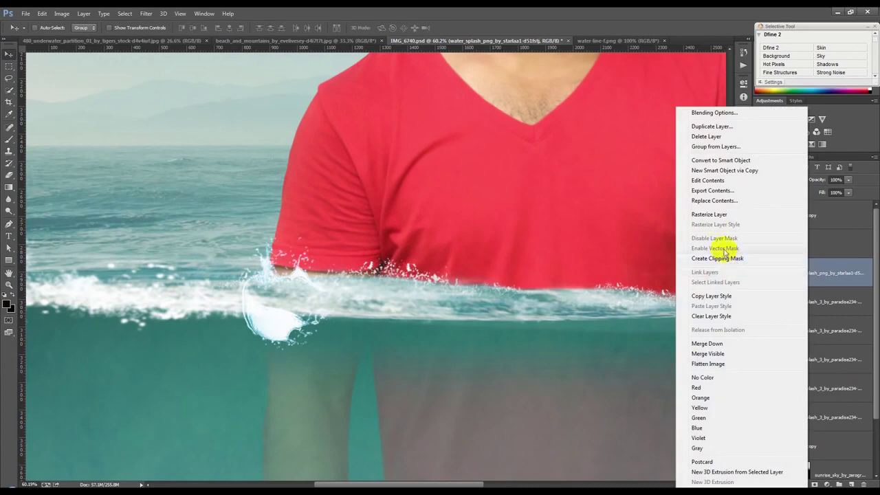
click(719, 216)
click(62, 13)
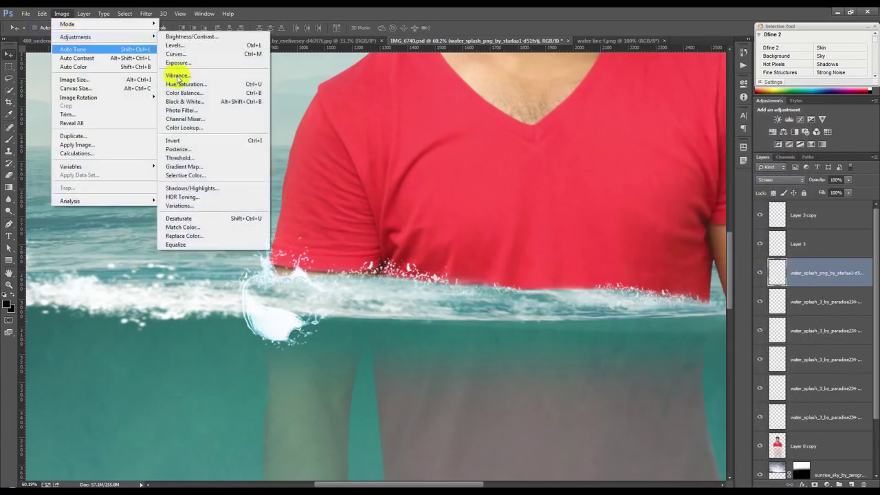
click(185, 101)
click(741, 95)
- Blend the splash in Screen mode and add a white layer mask
click(780, 180)
click(773, 184)
key(v)
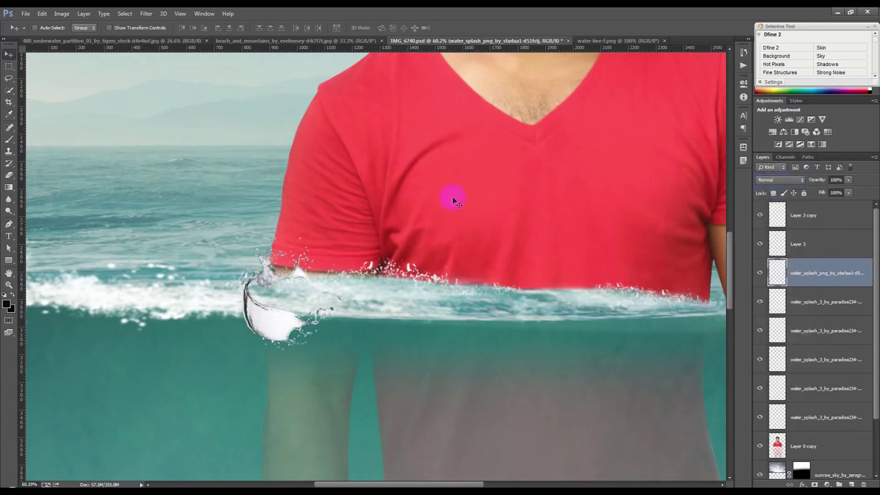
click(781, 183)
click(770, 236)
key(Up)
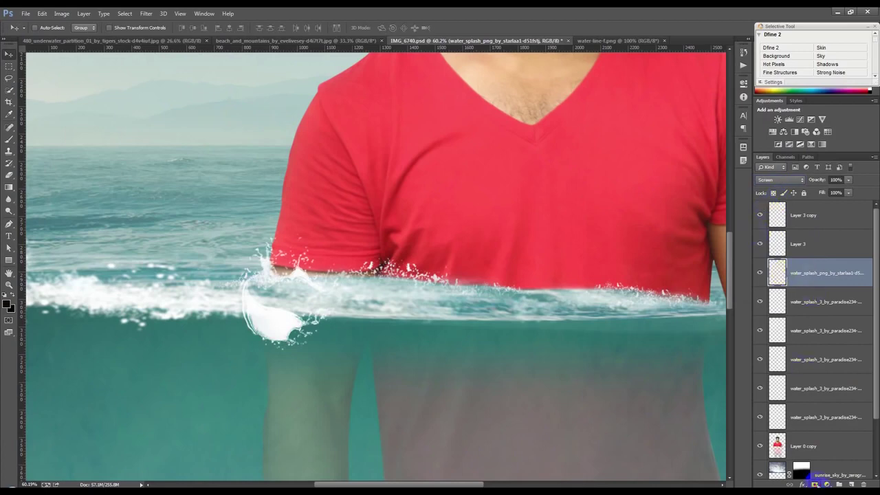
click(815, 483)
click(7, 141)
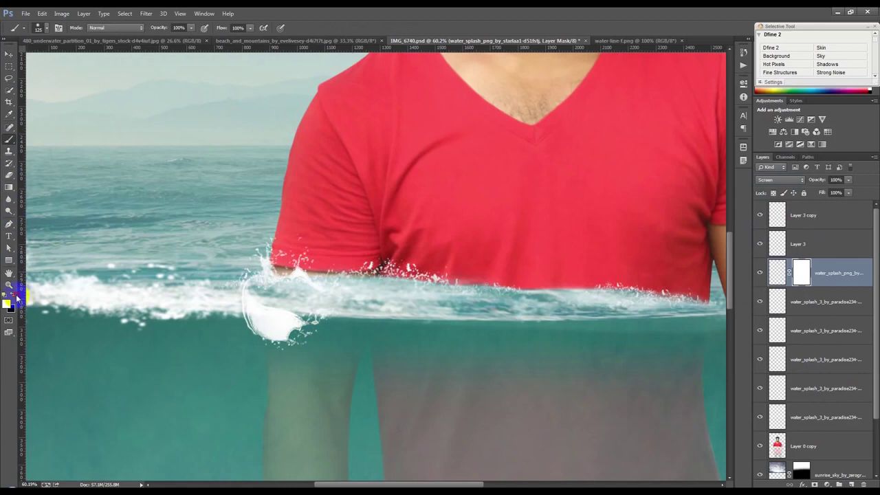
- Mask out the splash's underwater blob and drag a copy toward the right arm
mouse_move(234, 342)
mouse_down()
mouse_move(314, 324)
mouse_move(257, 326)
mouse_move(252, 301)
mouse_move(361, 298)
mouse_move(210, 302)
mouse_up()
click(7, 52)
scroll(275, 264, down, 3)
drag(275, 265, 543, 280)
scroll(545, 278, up, 3)
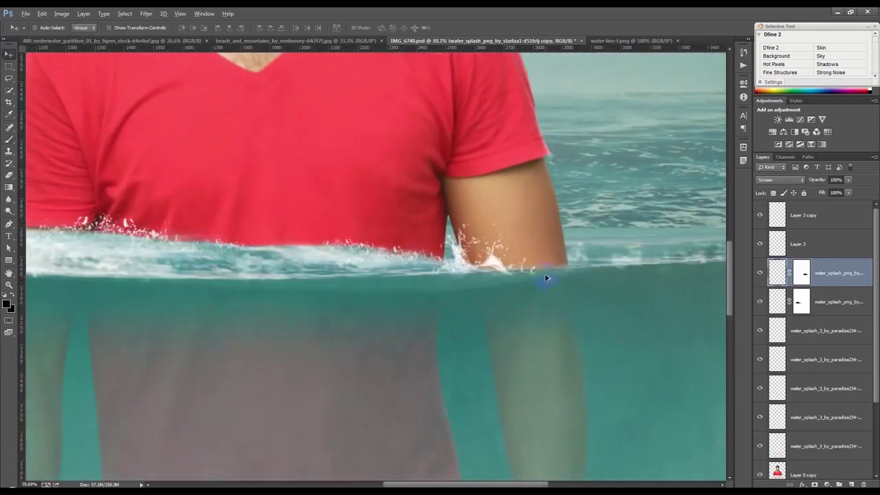
scroll(545, 278, up, 1)
- Enlarge the splash copy to about 120% and tilt it about 8°
key(ctrl+t)
drag(556, 376, 608, 393)
drag(452, 279, 471, 301)
drag(646, 303, 650, 327)
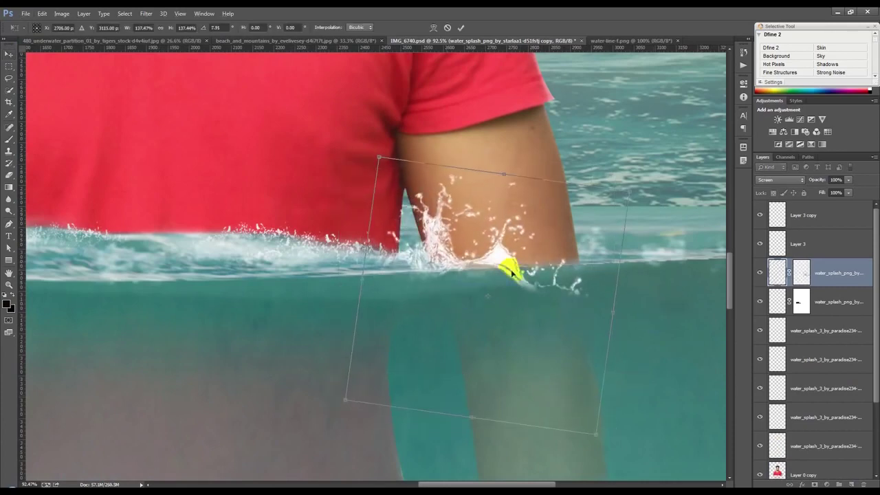
drag(507, 265, 505, 278)
- Warp the splash copy around the arm's waterline and commit the transform
right_click(543, 315)
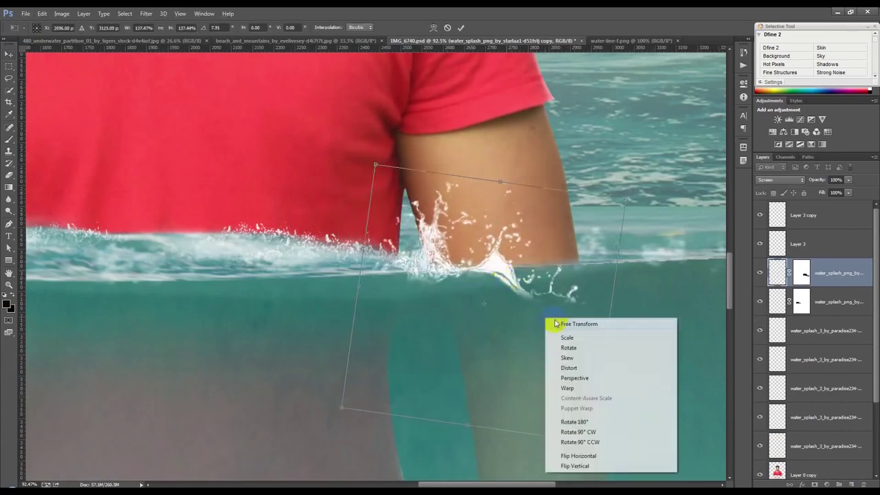
click(569, 387)
mouse_move(580, 337)
mouse_down()
mouse_move(601, 289)
mouse_move(602, 298)
mouse_up()
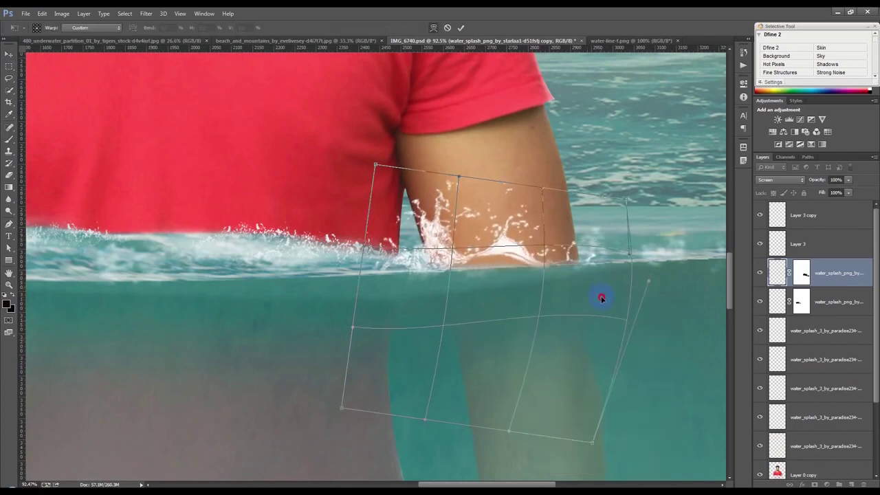
drag(463, 218, 456, 230)
right_click(377, 173)
click(389, 182)
drag(377, 165, 440, 249)
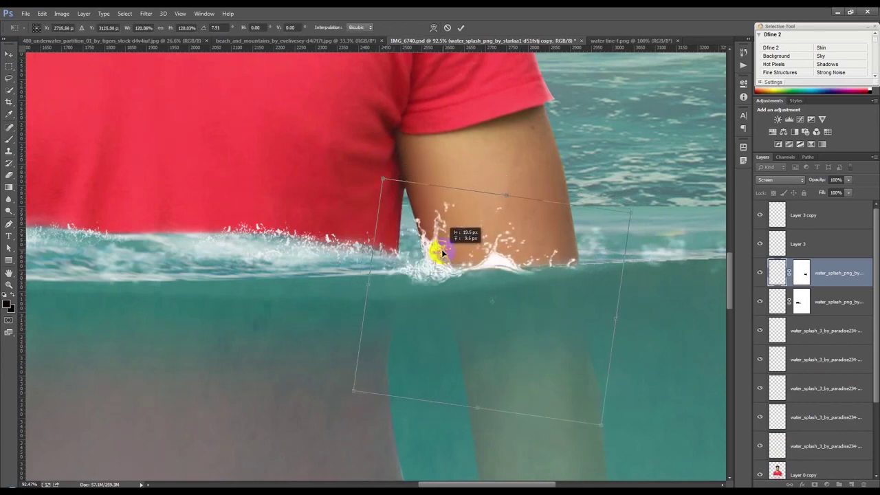
key(Return)
- Erase the excess foam from the splash copy
click(9, 174)
drag(440, 300, 539, 302)
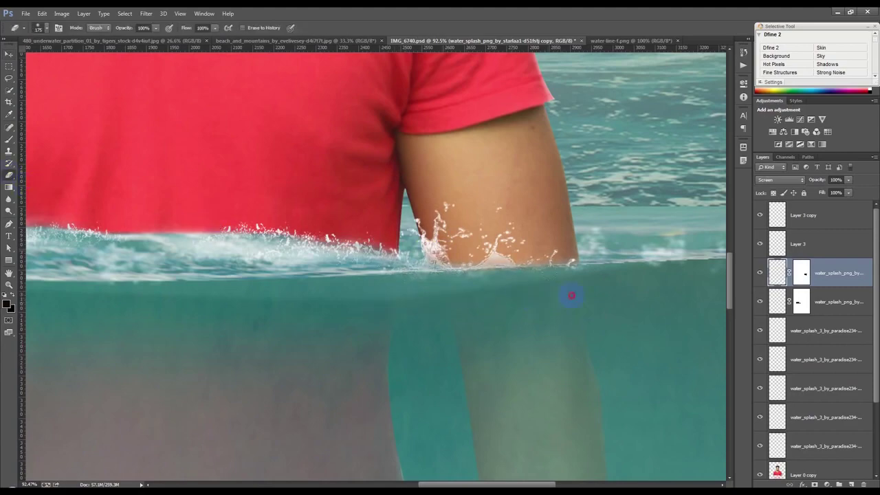
scroll(558, 295, down, 5)
scroll(347, 301, down, 3)
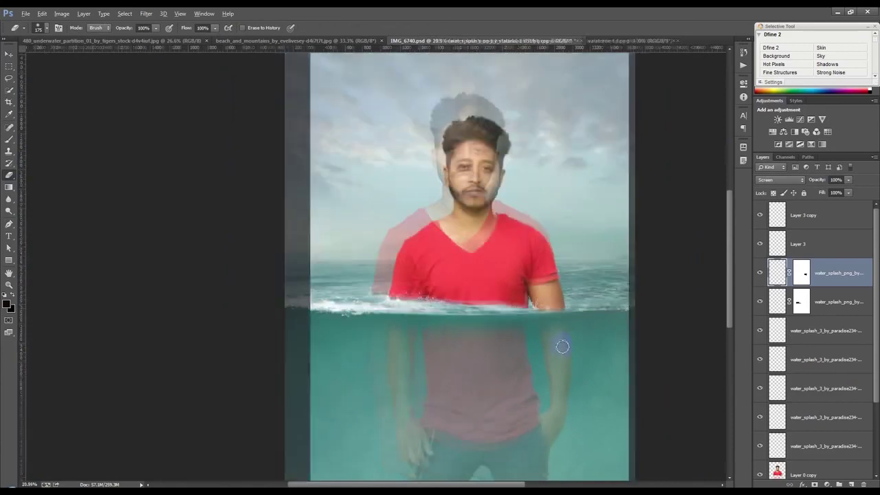
- Place another splash copy along the waterline
key(v)
scroll(463, 279, up, 2)
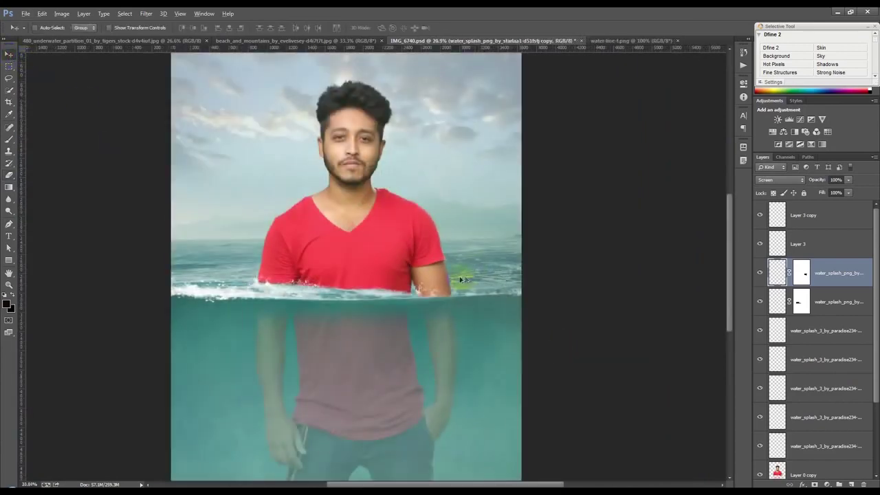
scroll(467, 324, up, 2)
mouse_move(415, 300)
mouse_down()
mouse_move(332, 313)
mouse_move(284, 310)
mouse_up()
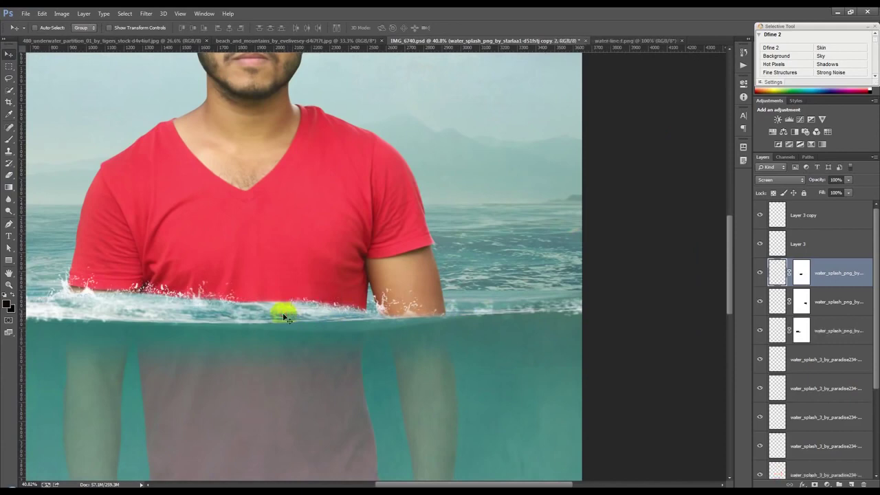
scroll(284, 311, down, 2)
scroll(282, 316, down, 1)
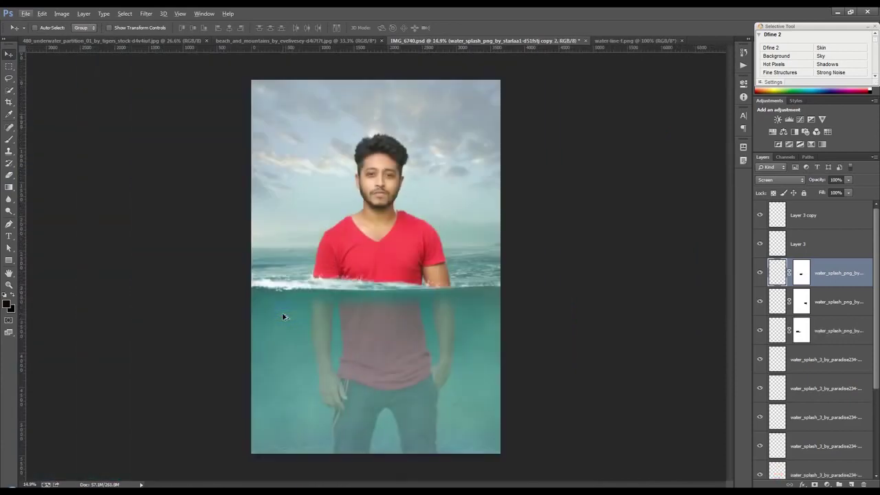
scroll(809, 357, down, 2)
scroll(811, 371, down, 2)
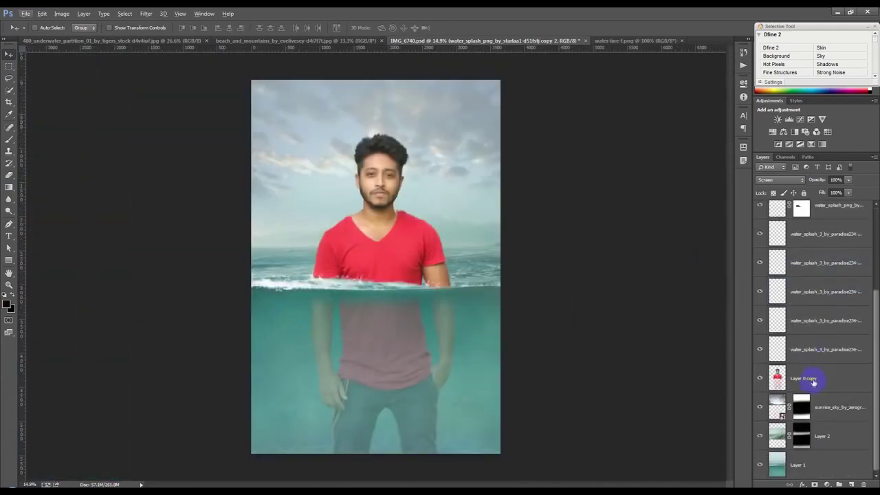
- Color-balance Layer 0 copy: Midtones -26/+26, Highlights -10/+22 toward cyan and blue
click(815, 379)
click(62, 14)
mouse_move(76, 37)
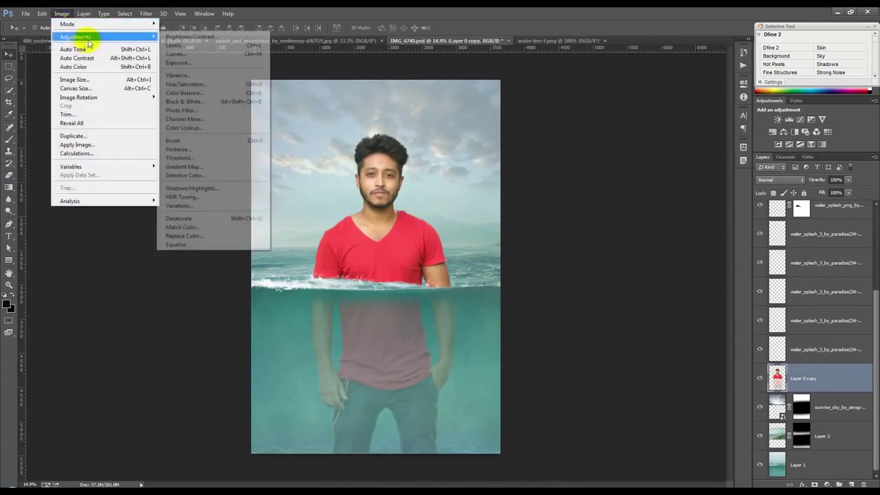
click(184, 93)
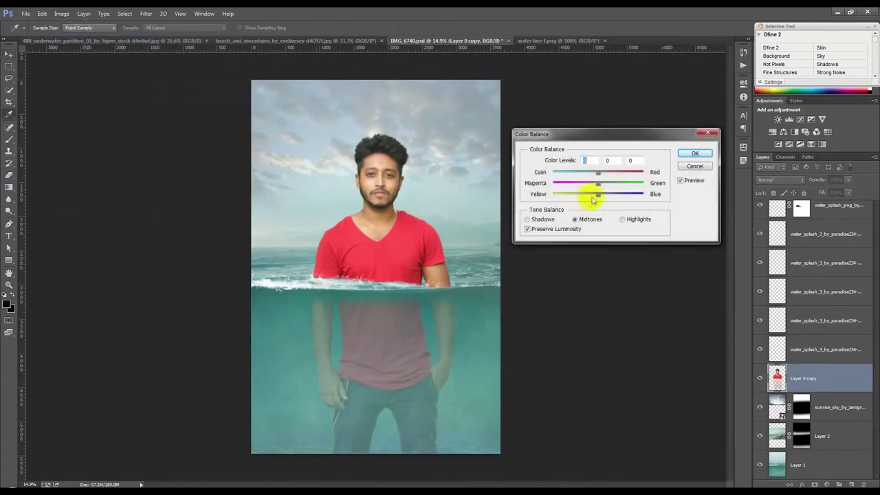
click(586, 175)
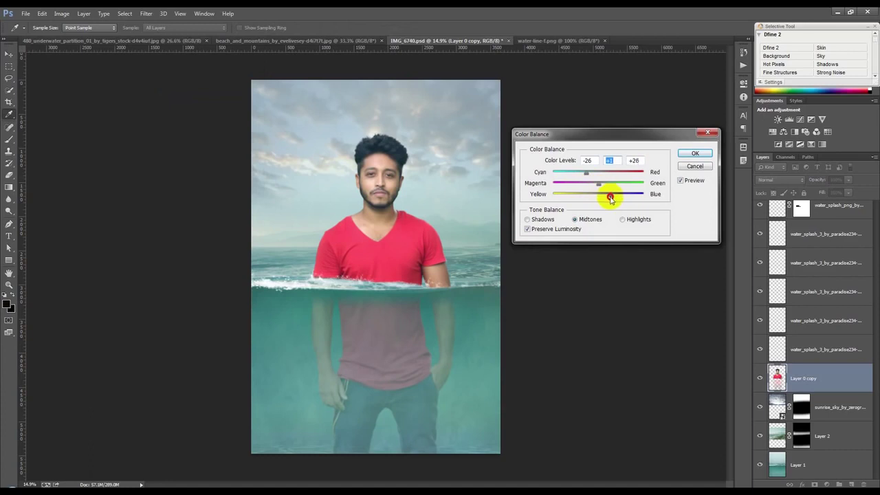
click(622, 219)
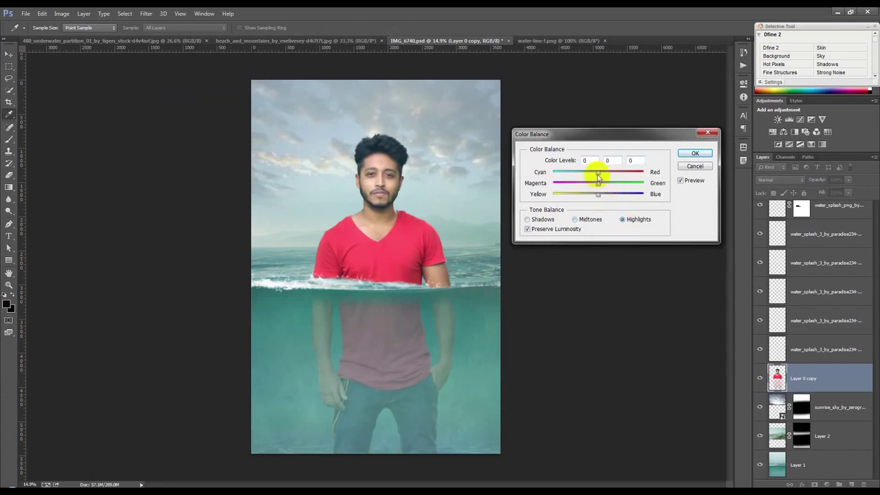
drag(596, 172, 586, 176)
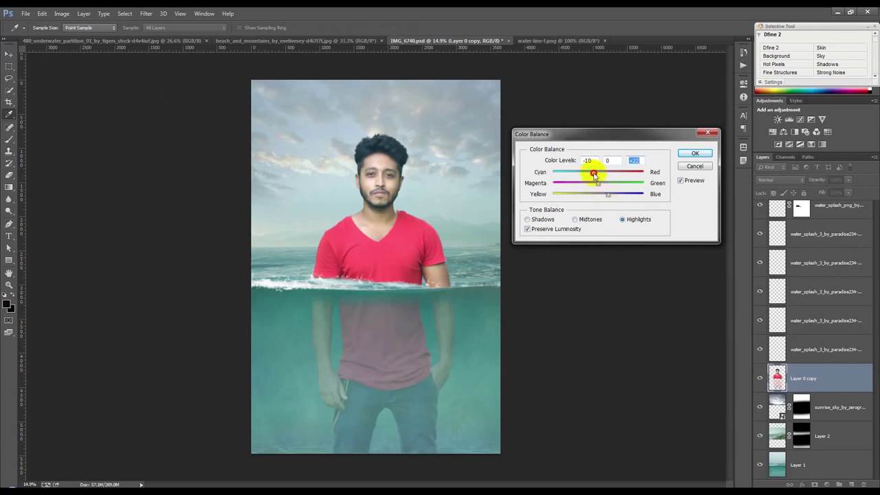
click(695, 153)
click(66, 13)
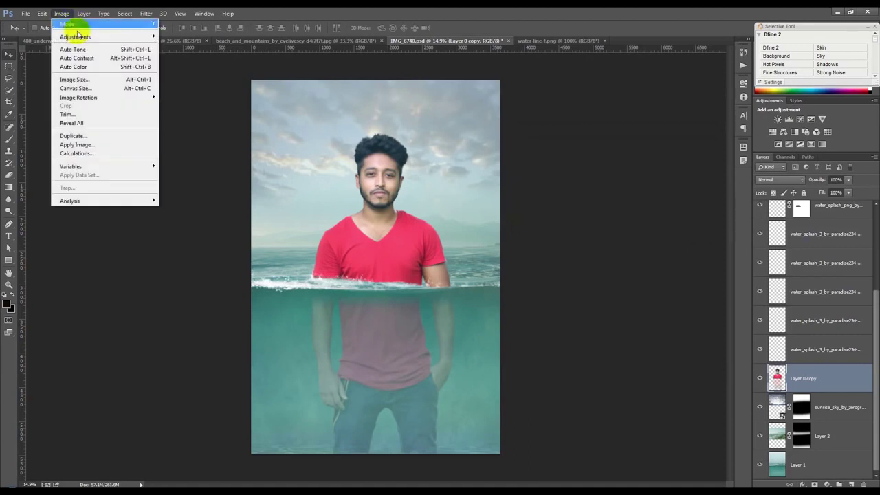
mouse_move(103, 36)
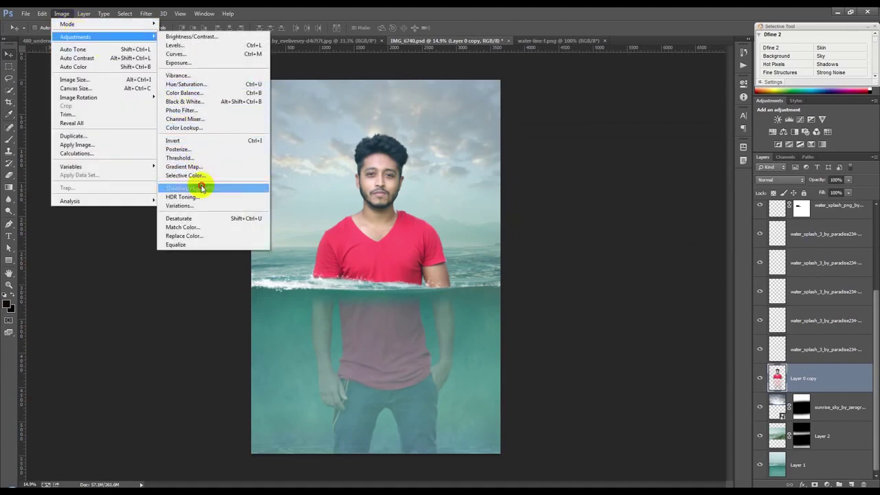
- Apply Shadows/Highlights, then Camera Raw with Shadows +36 and Whites +23 to the man
click(201, 187)
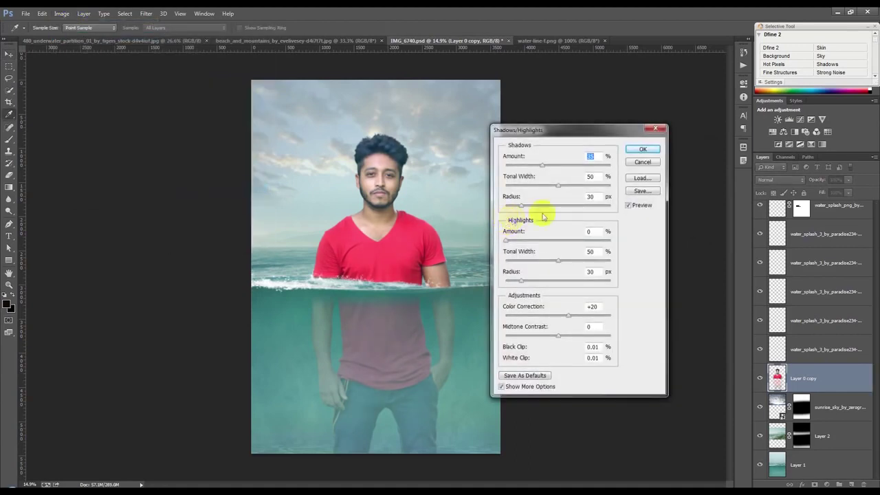
click(641, 149)
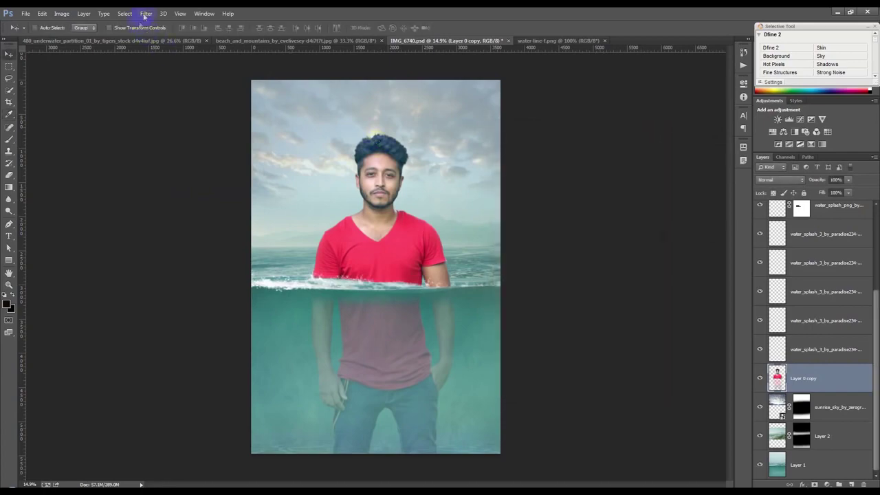
click(146, 13)
click(167, 66)
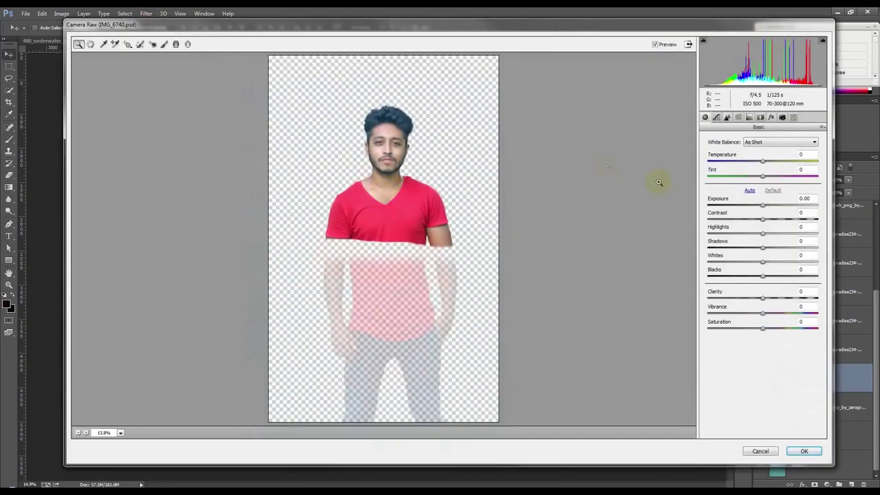
mouse_move(763, 249)
mouse_down()
mouse_move(833, 254)
mouse_move(796, 252)
mouse_move(775, 233)
mouse_up()
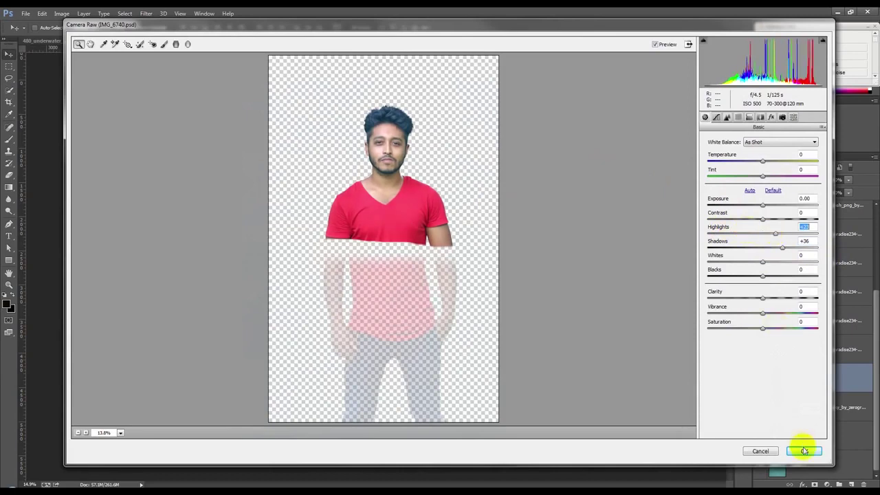
mouse_move(762, 261)
mouse_down()
mouse_move(775, 262)
mouse_move(759, 233)
mouse_up()
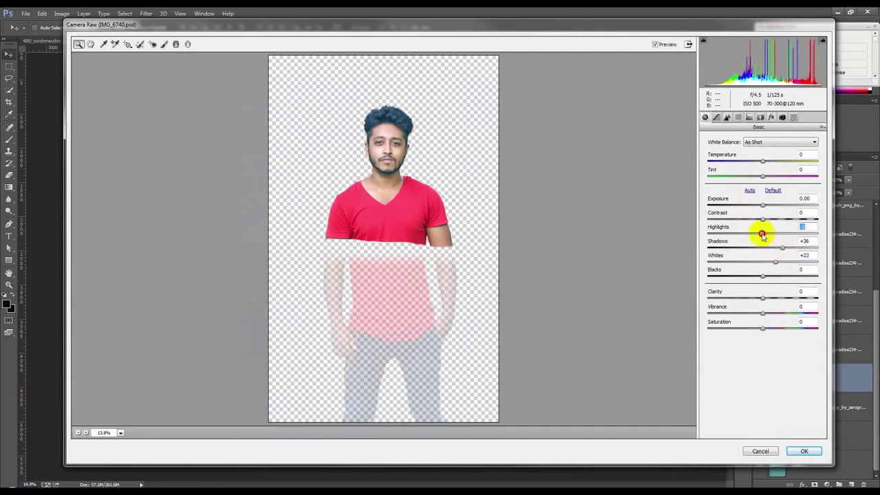
click(803, 451)
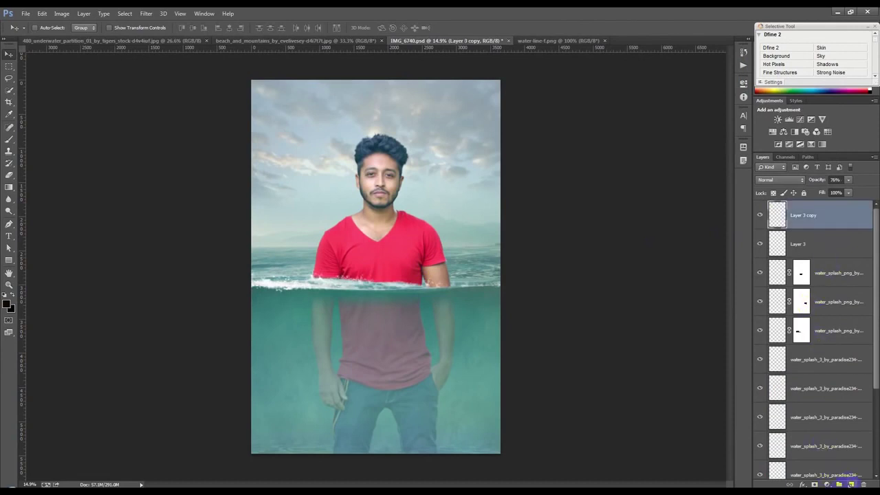
- Add a new layer and set the foreground colour to warm orange
click(850, 484)
key(i)
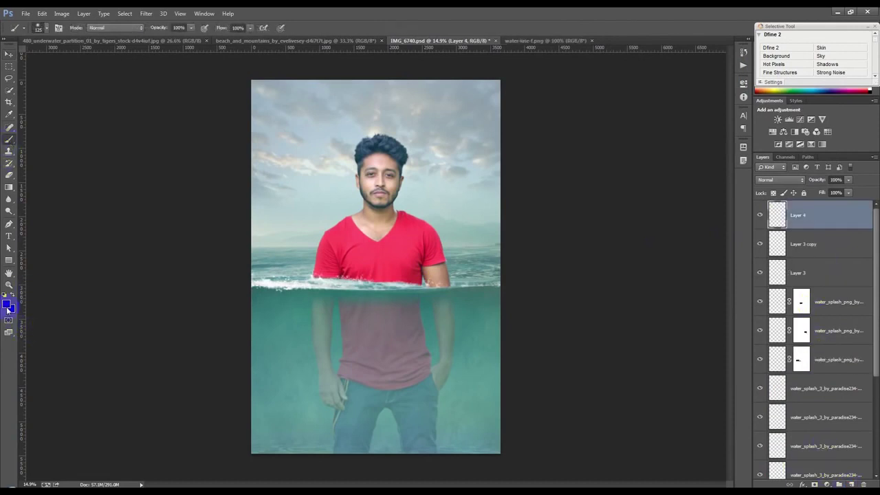
click(7, 304)
click(658, 161)
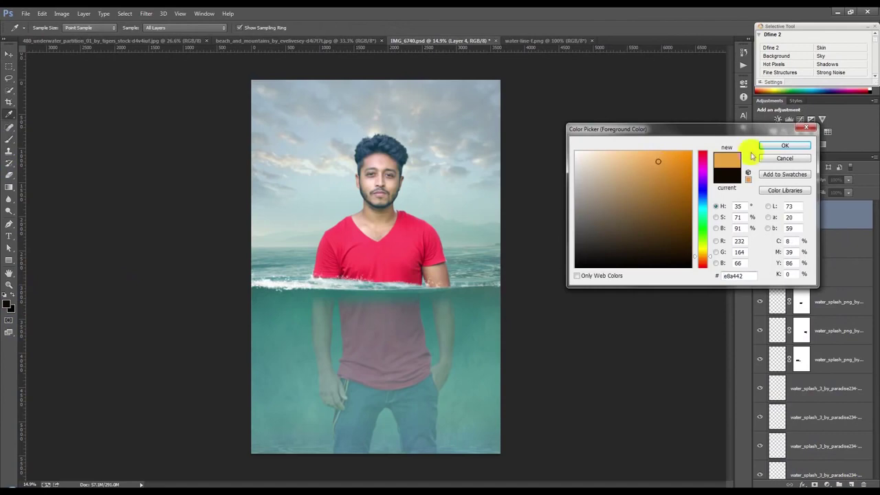
click(782, 146)
- Paint a large soft orange glow to the left of the man
key(b)
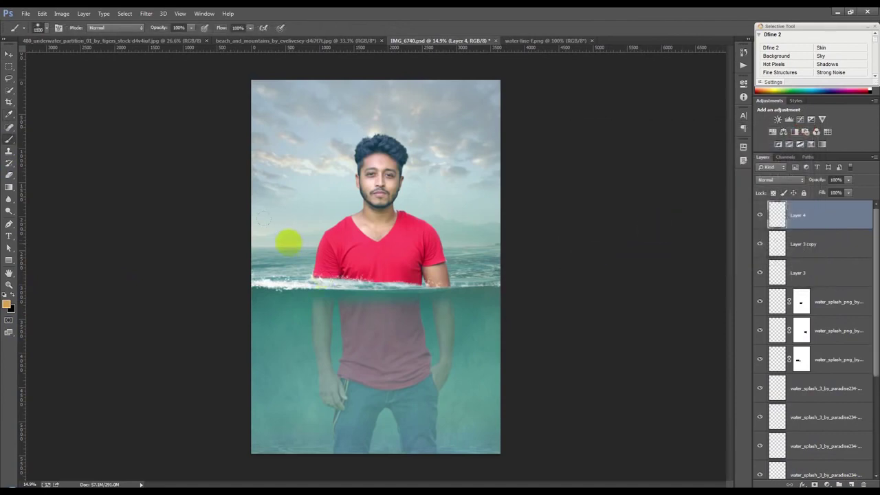
click(290, 238)
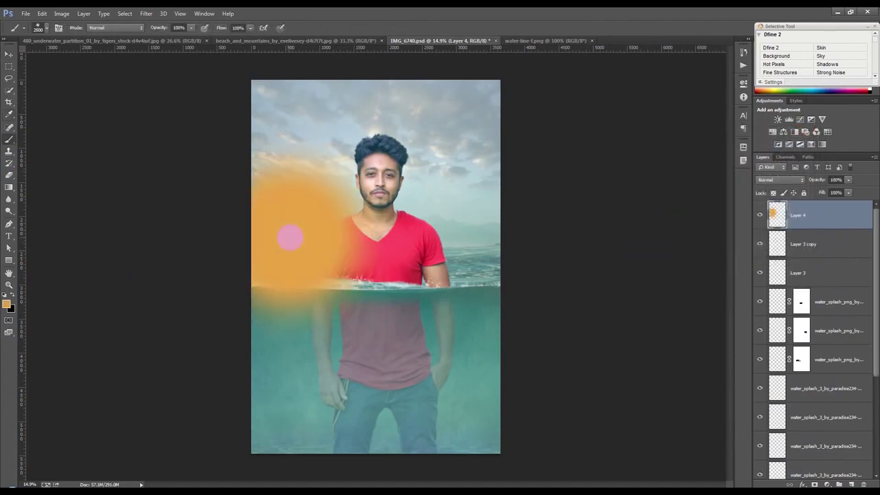
key(ctrl+z)
ctrl+right_click(367, 224)
right_click(315, 190)
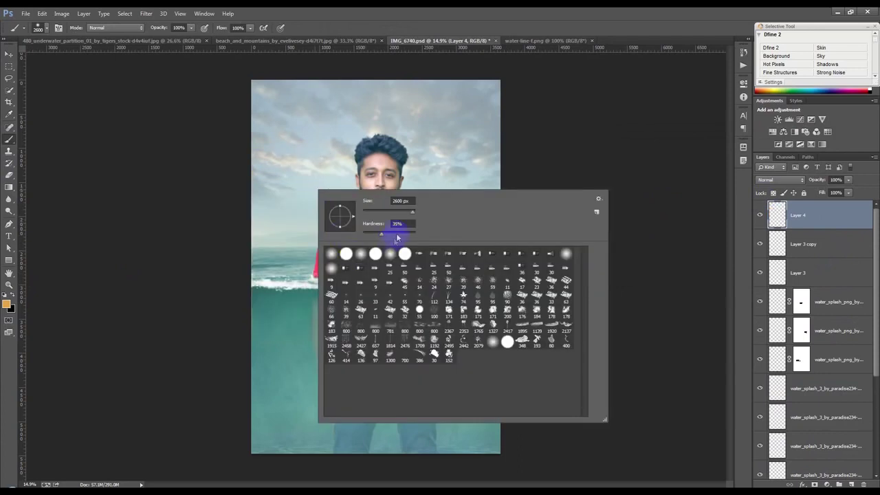
key(Return)
click(290, 235)
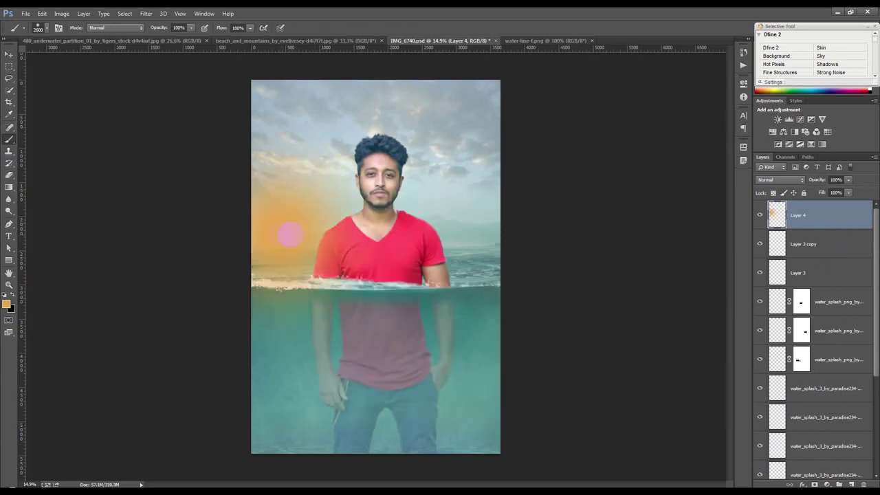
- Screen-blend the orange glow, enlarge it to about 167%, and rotate it
click(778, 179)
click(769, 251)
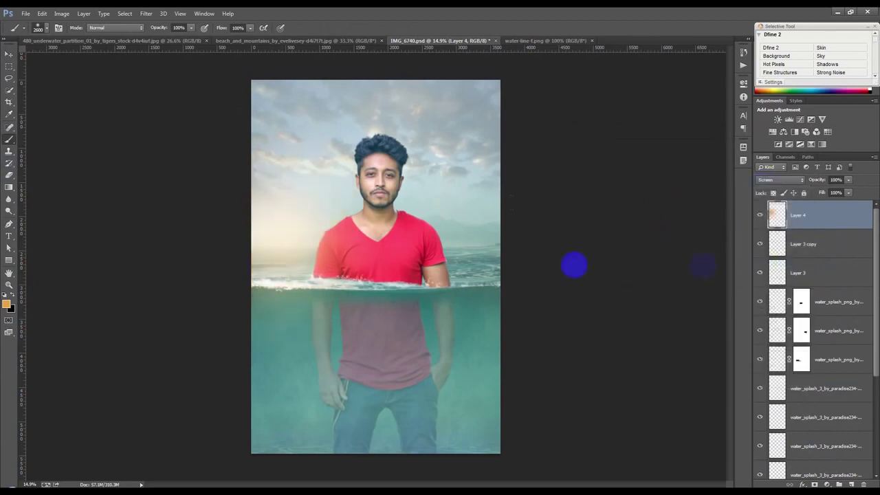
click(10, 60)
key(ctrl+t)
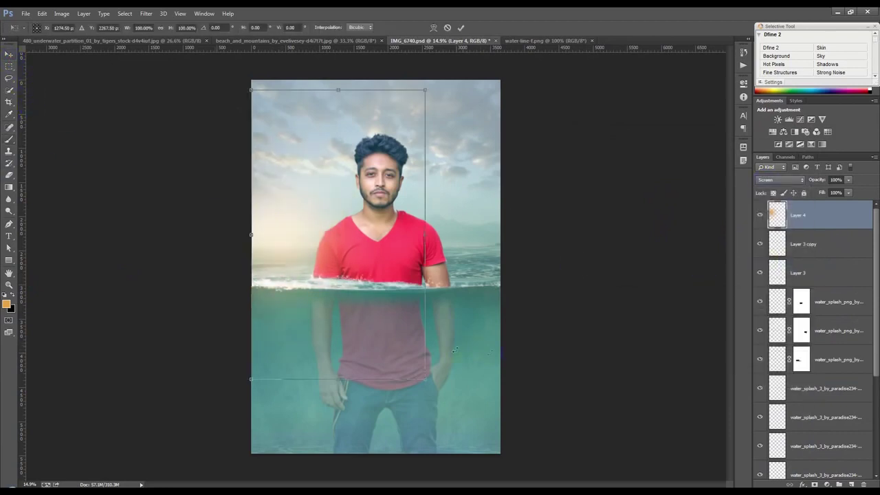
drag(419, 380, 526, 449)
drag(481, 384, 430, 349)
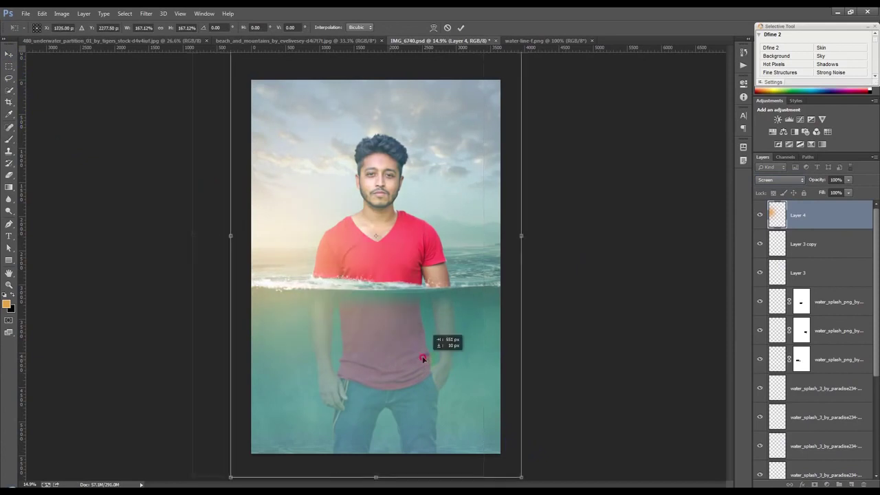
drag(643, 363, 648, 396)
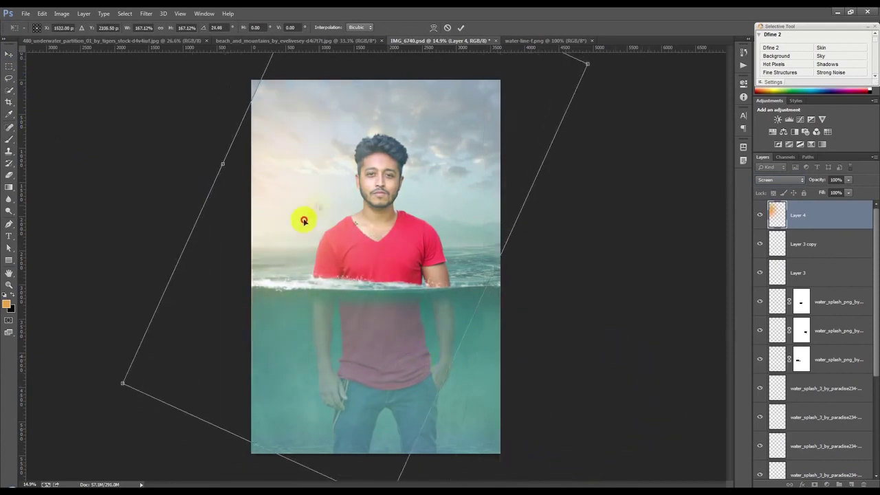
drag(304, 220, 324, 224)
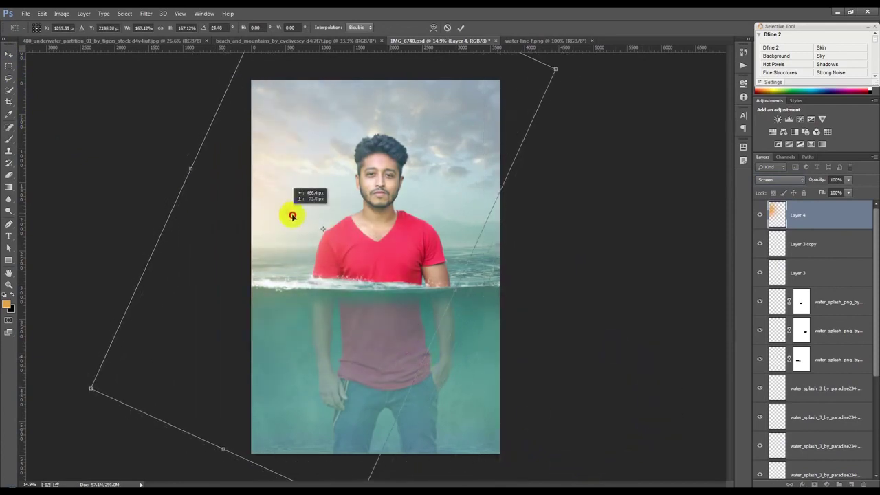
click(463, 29)
scroll(392, 161, up, 2)
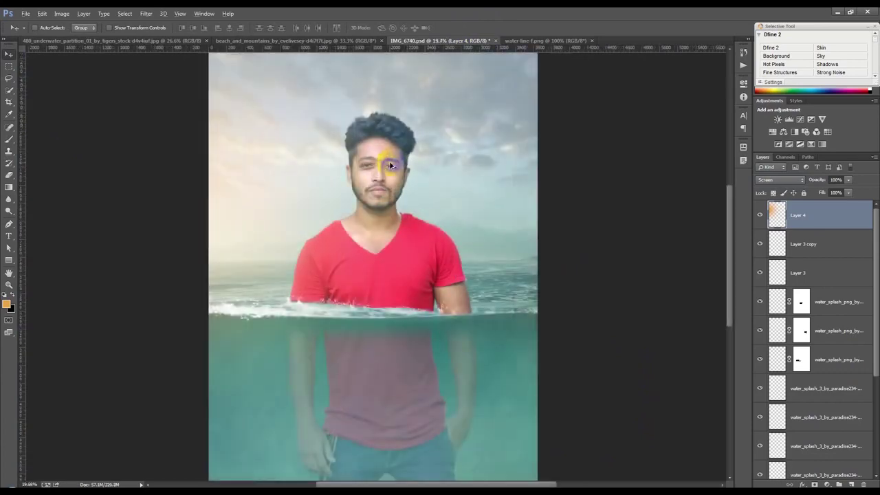
- Open Selective Color on Layer 0 copy and set Reds Black to +11
scroll(391, 165, up, 2)
scroll(390, 165, down, 2)
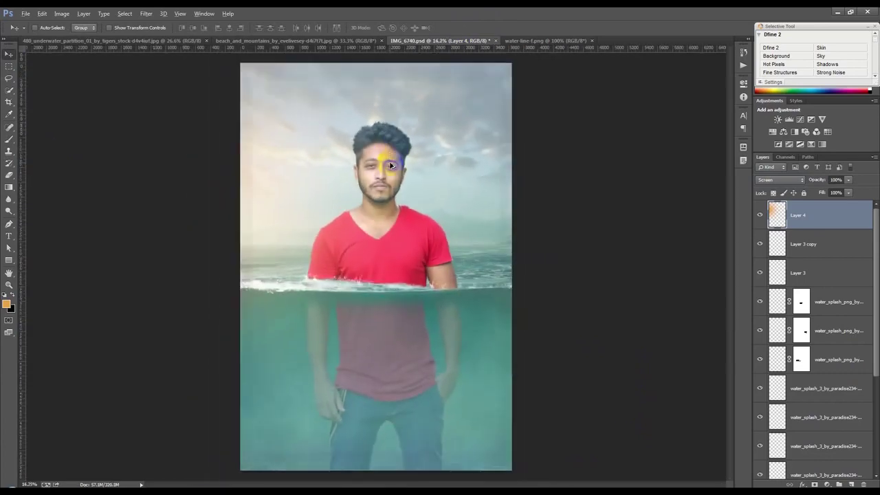
scroll(818, 371, down, 4)
click(815, 417)
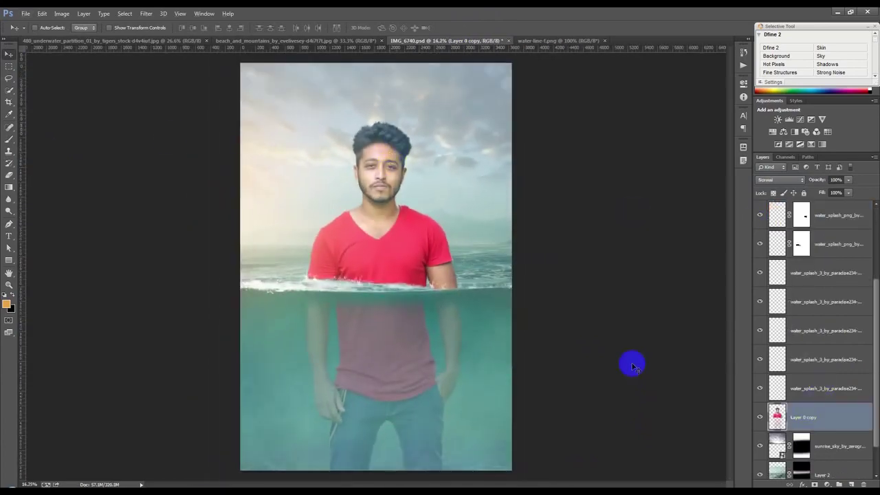
click(61, 13)
mouse_move(76, 36)
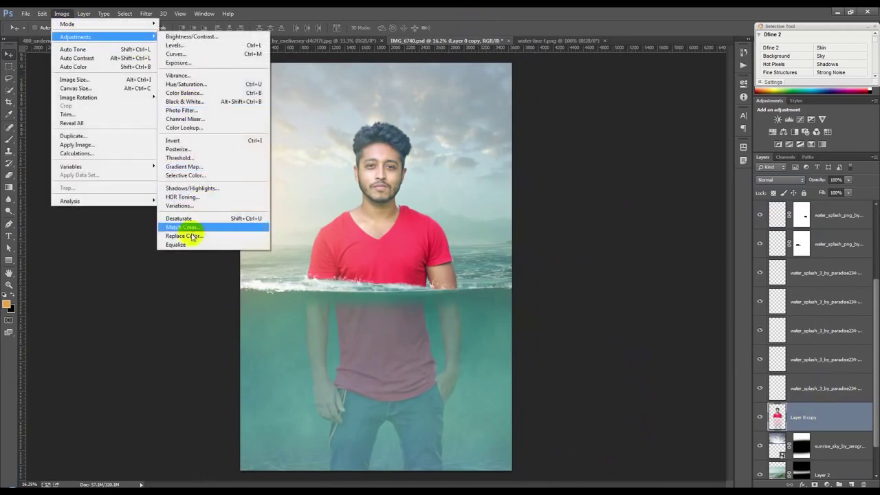
click(190, 177)
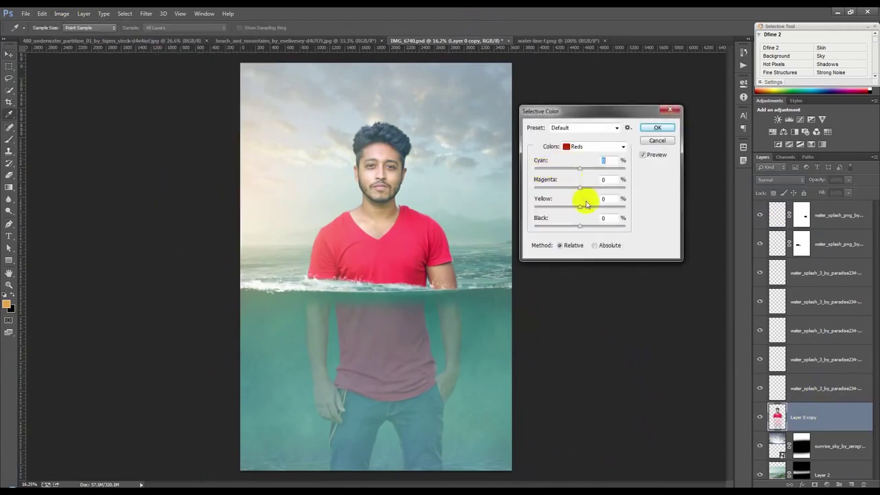
mouse_move(579, 227)
mouse_down()
mouse_move(569, 232)
mouse_move(588, 231)
mouse_up()
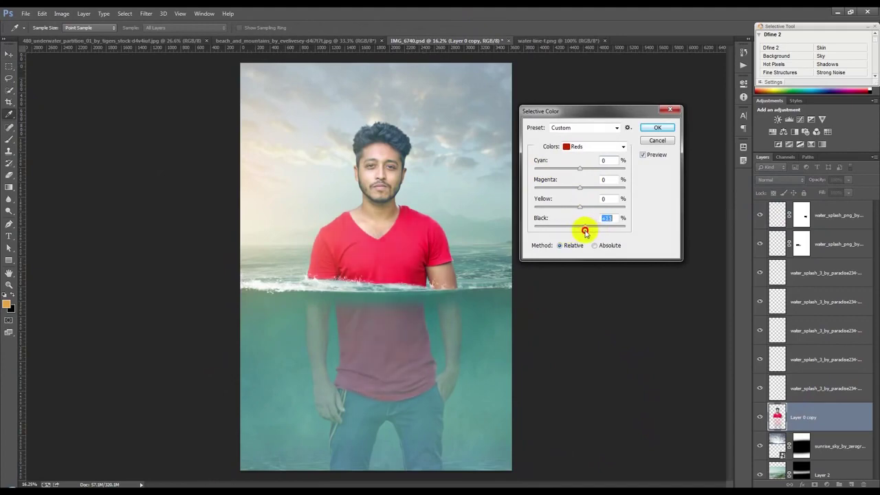
- Give Yellows Magenta +35 and Reds Yellow -1, then apply Selective Color
click(580, 147)
click(578, 157)
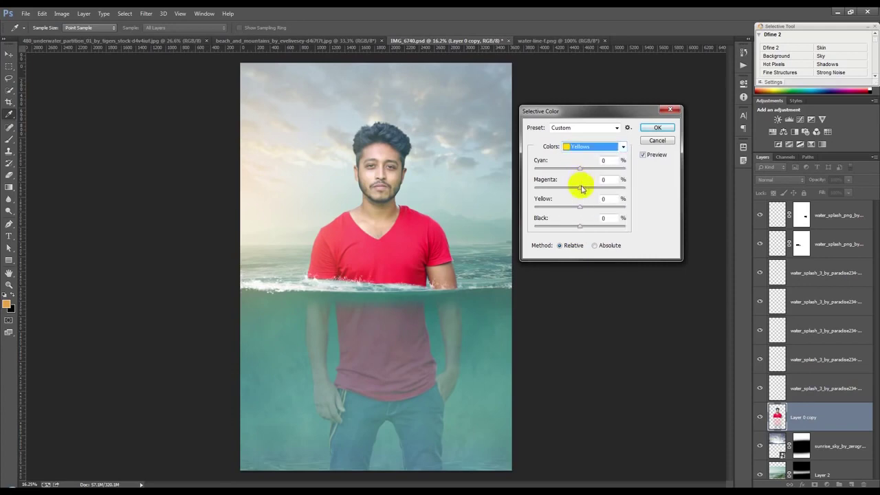
drag(581, 189, 595, 187)
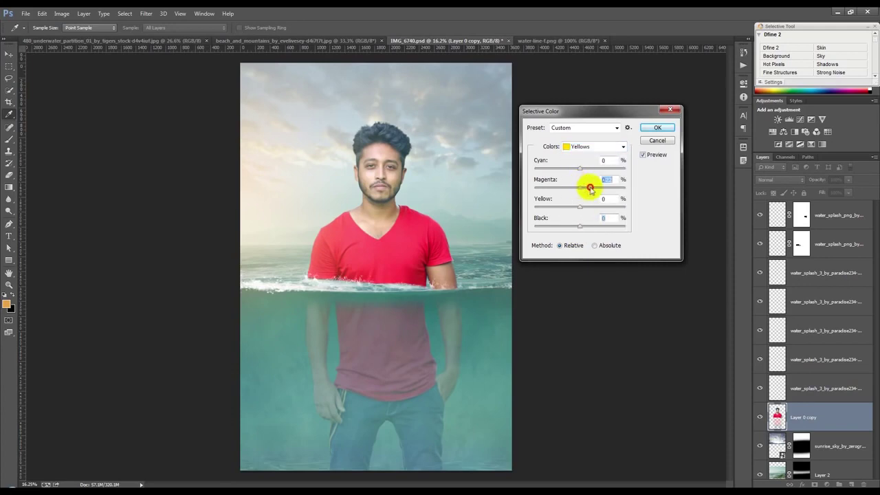
click(584, 147)
click(578, 156)
mouse_move(580, 207)
mouse_down()
mouse_move(559, 209)
mouse_move(580, 210)
mouse_up()
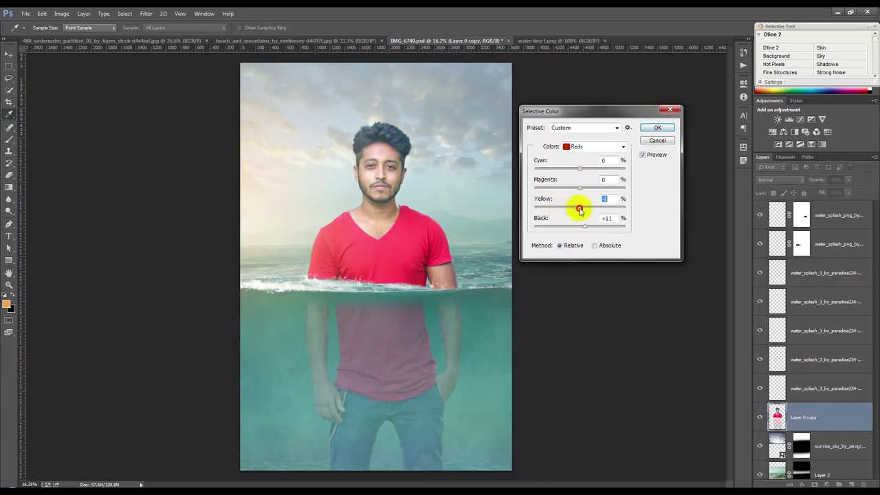
click(656, 130)
scroll(462, 260, down, 2)
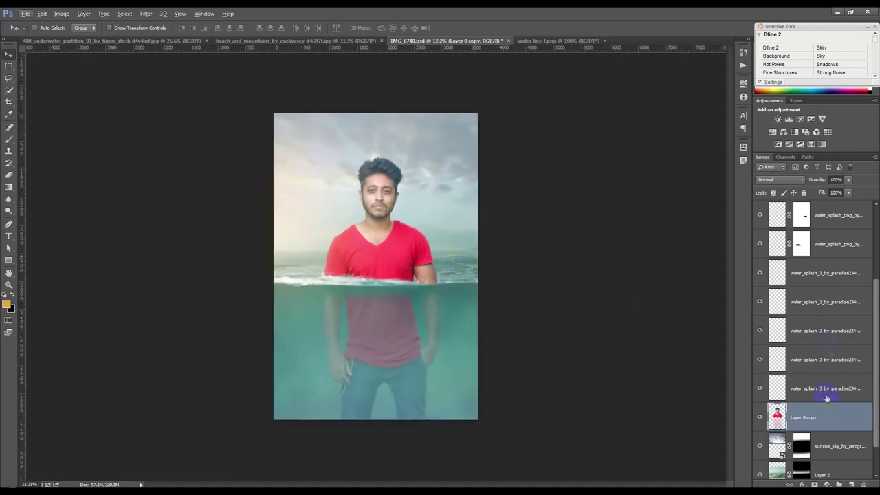
click(10, 176)
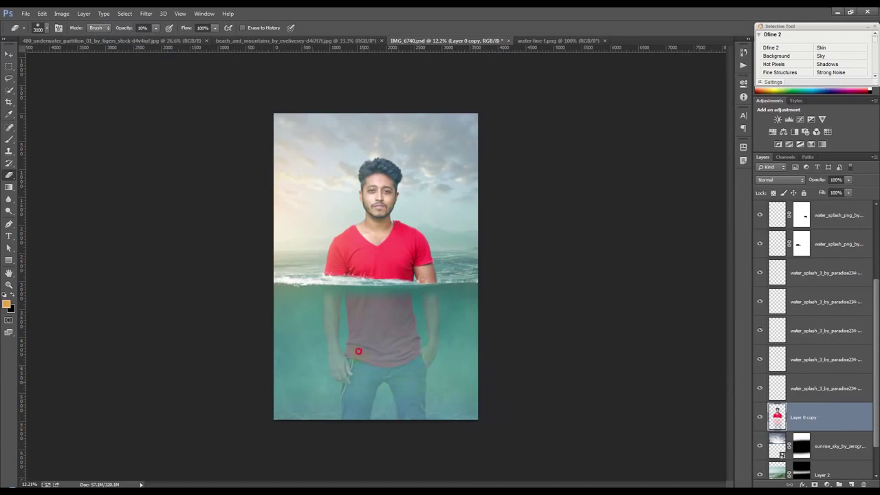
- Dismiss the out-of-memory warning from the erase attempt and return to the Move tool
click(387, 382)
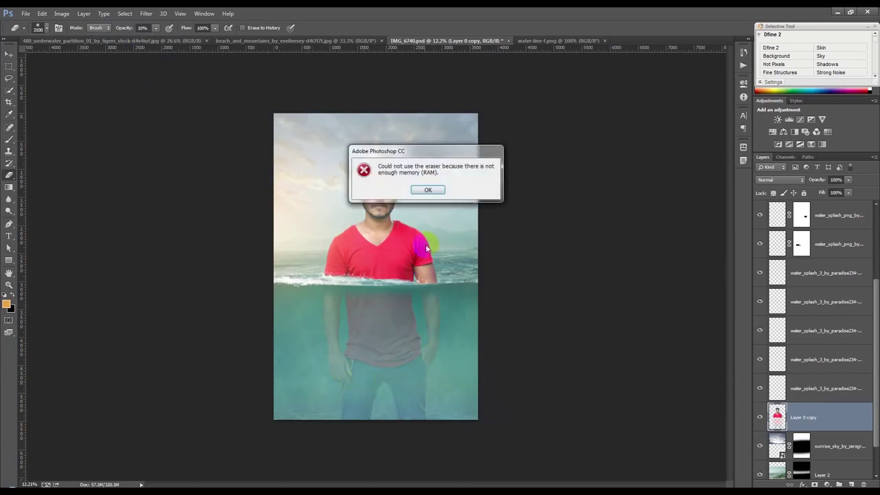
click(428, 191)
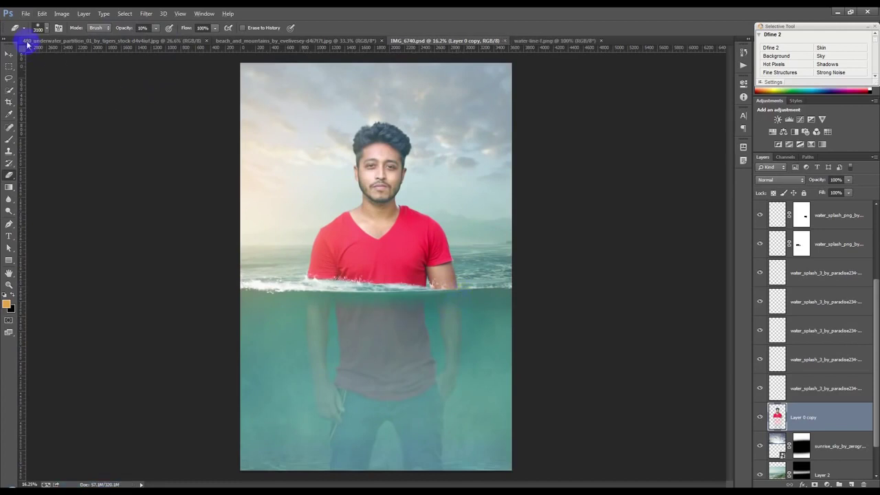
click(11, 56)
- Resize the image to 2500 px height (1667 × 2500) and fit it on screen
click(62, 13)
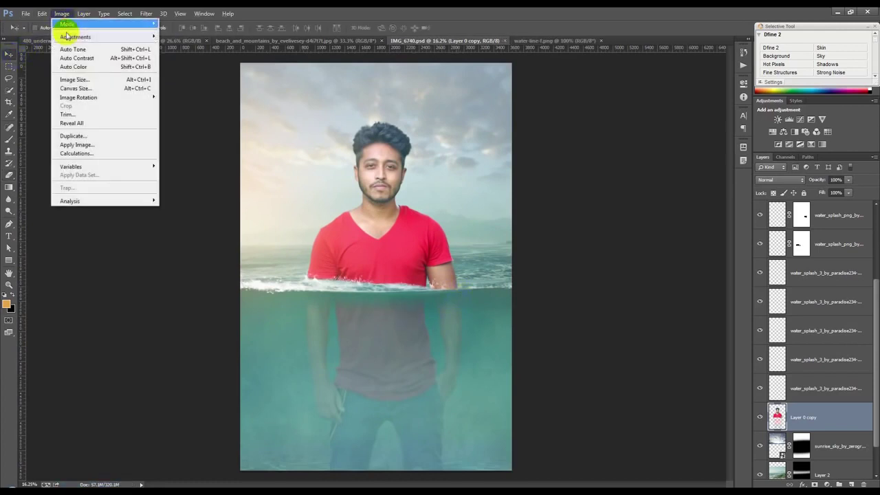
click(75, 77)
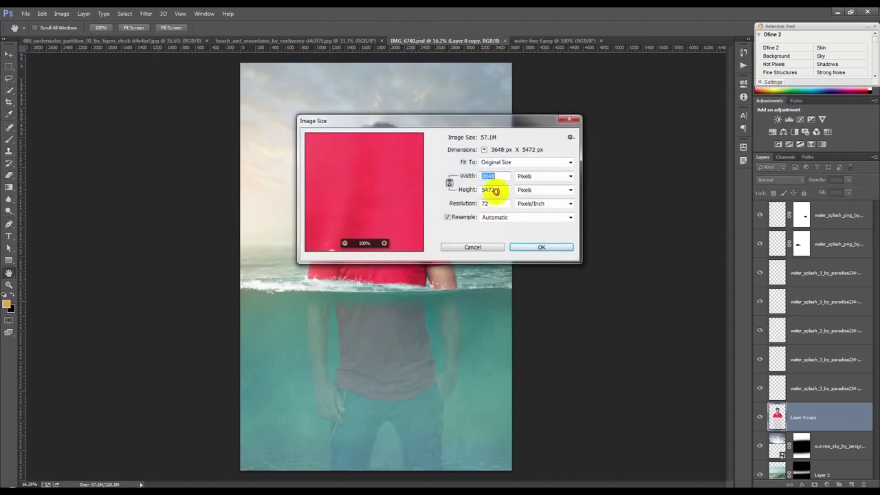
double_click(489, 191)
text(2500)
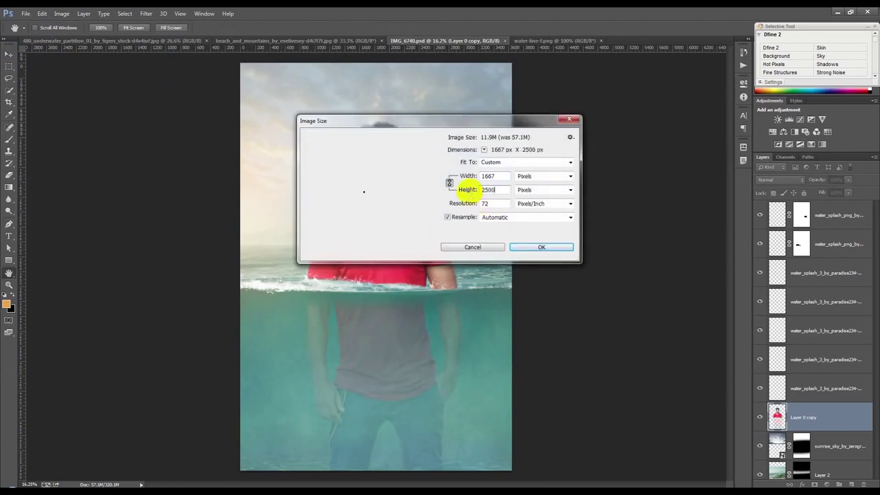
key(Return)
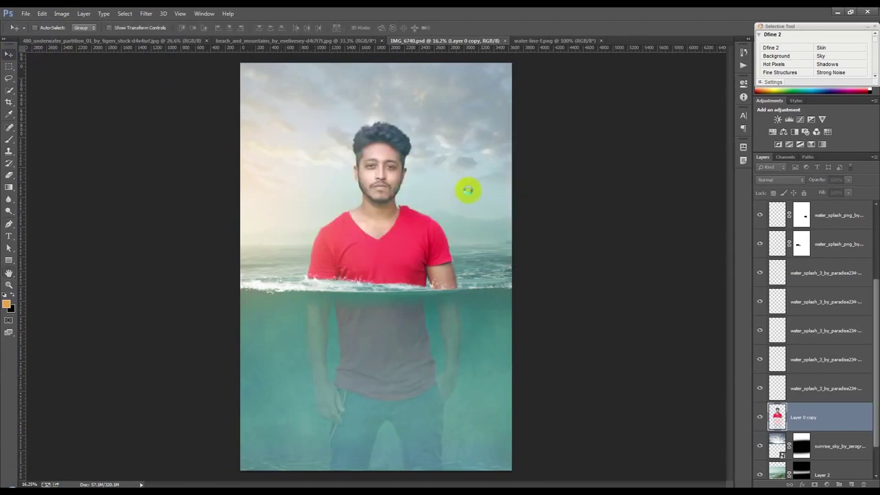
key(ctrl+0)
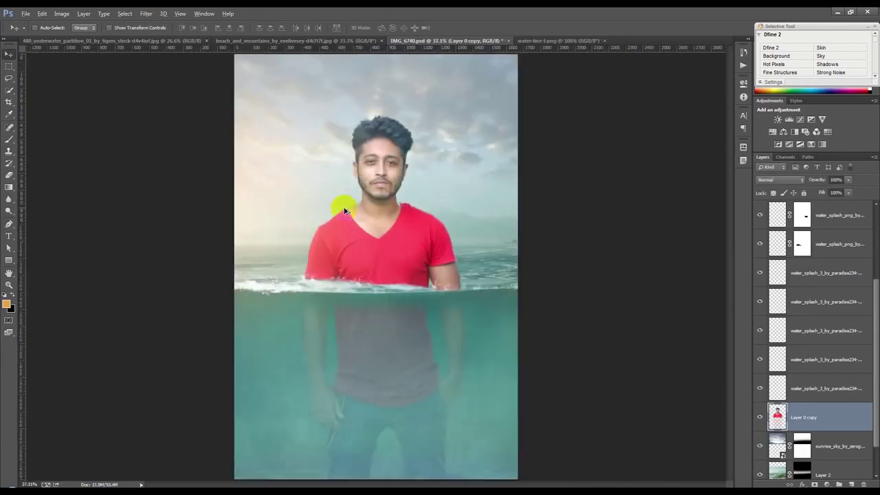
- Place the Georgia_Aquarium photo and move its layer beneath Layer 2
key(alt)
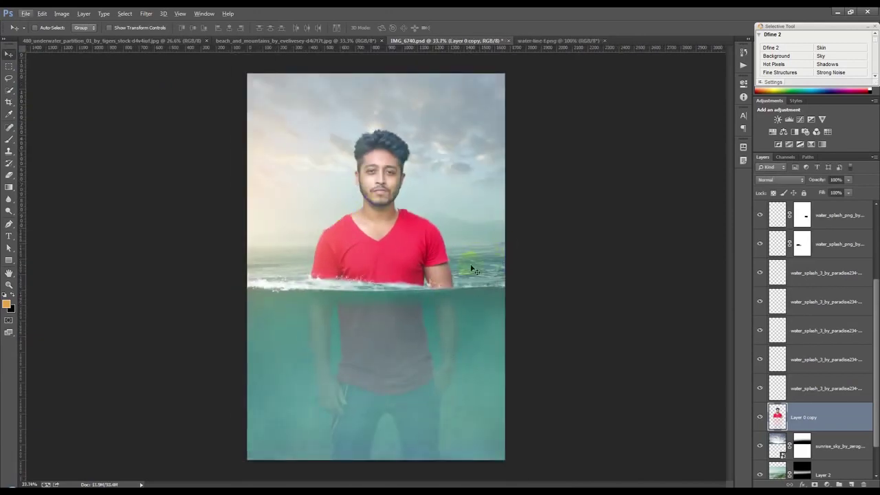
drag(495, 485, 375, 268)
mouse_move(442, 265)
mouse_down()
mouse_move(407, 349)
mouse_move(393, 347)
mouse_up()
key(Return)
drag(826, 420, 802, 462)
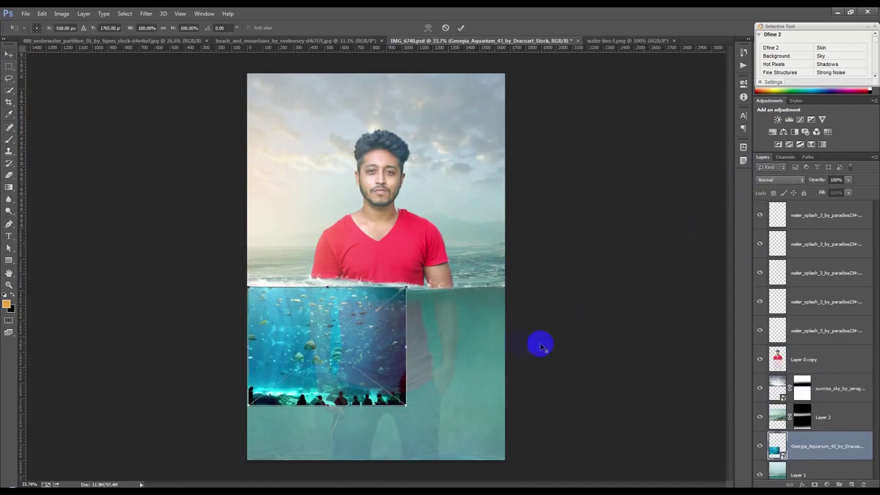
- Scale the aquarium photo to fill the lower half and lower its opacity
key(ctrl+t)
drag(400, 380, 554, 463)
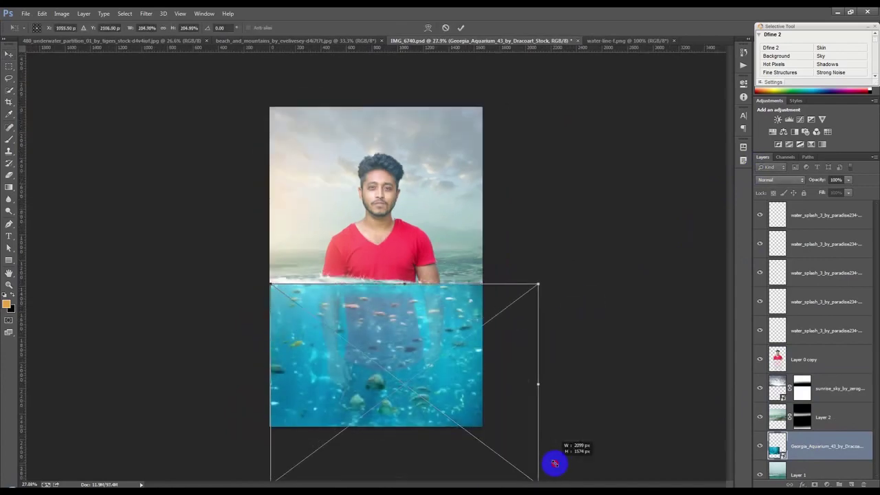
drag(488, 411, 448, 397)
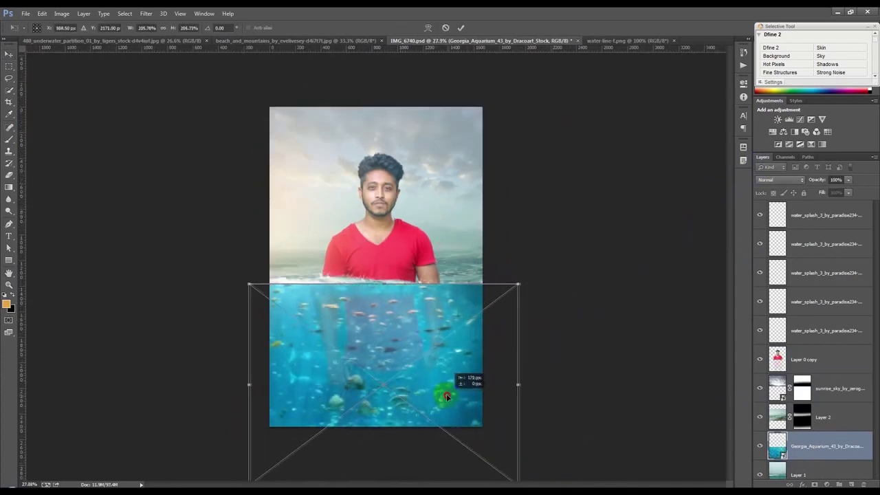
click(461, 29)
scroll(302, 303, up, 2)
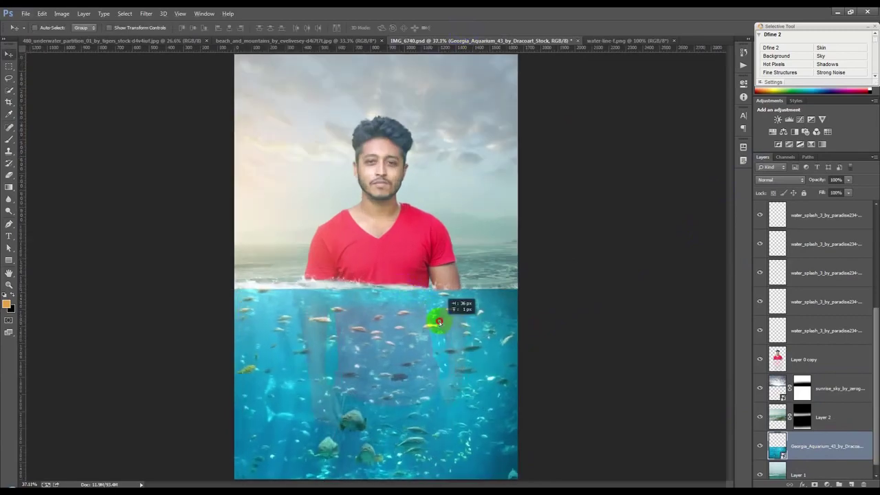
mouse_move(814, 181)
mouse_down()
mouse_move(791, 177)
mouse_move(775, 186)
mouse_up()
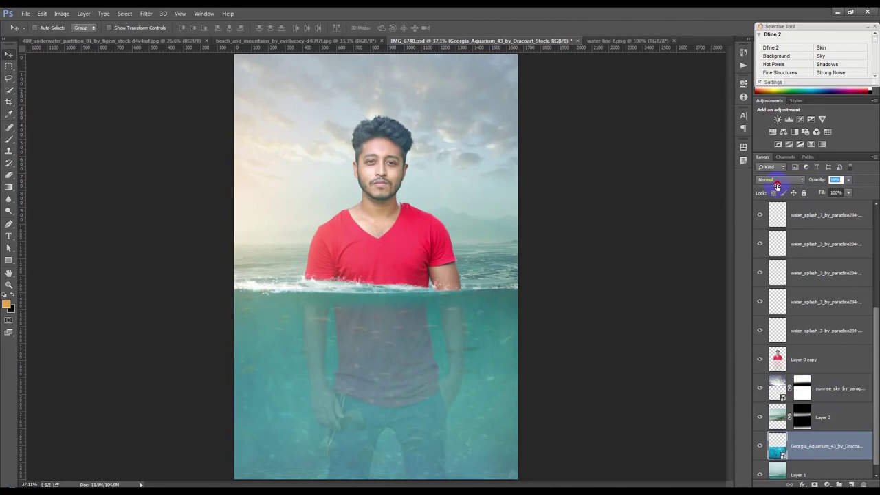
- Keep the aquarium layer at 19% opacity, rasterize it, and set the Eraser to 100% opacity
click(235, 233)
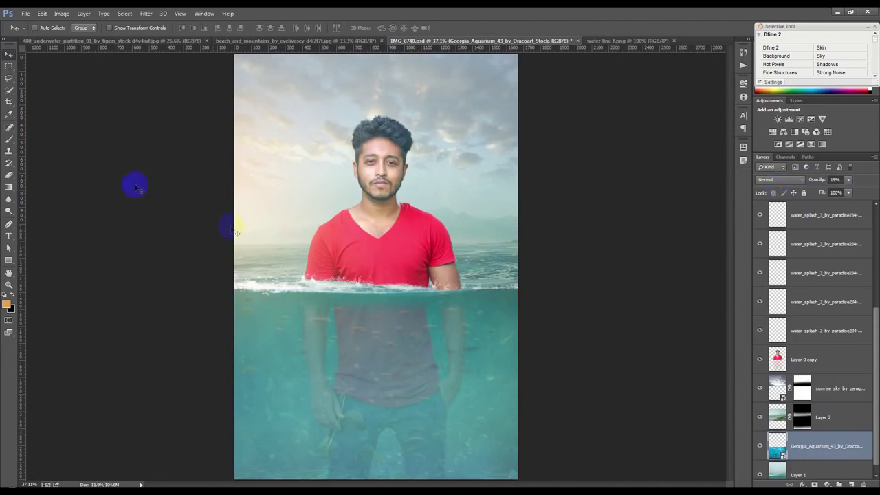
click(8, 176)
click(298, 234)
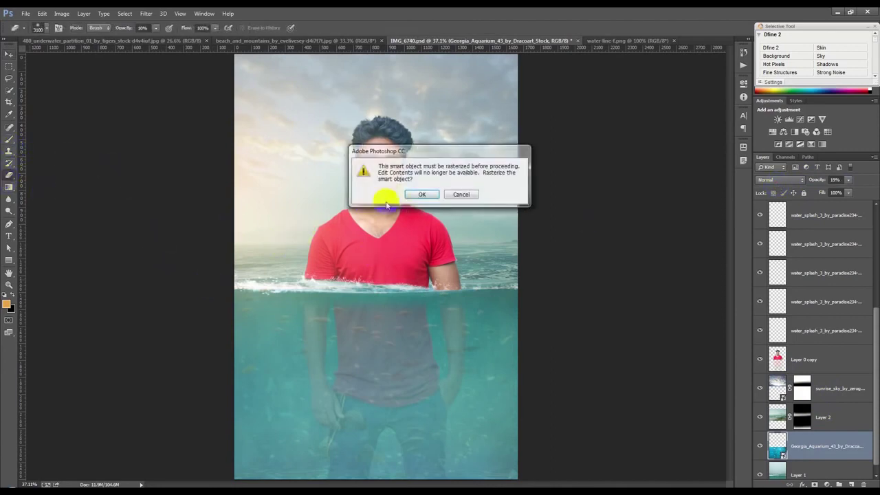
click(412, 194)
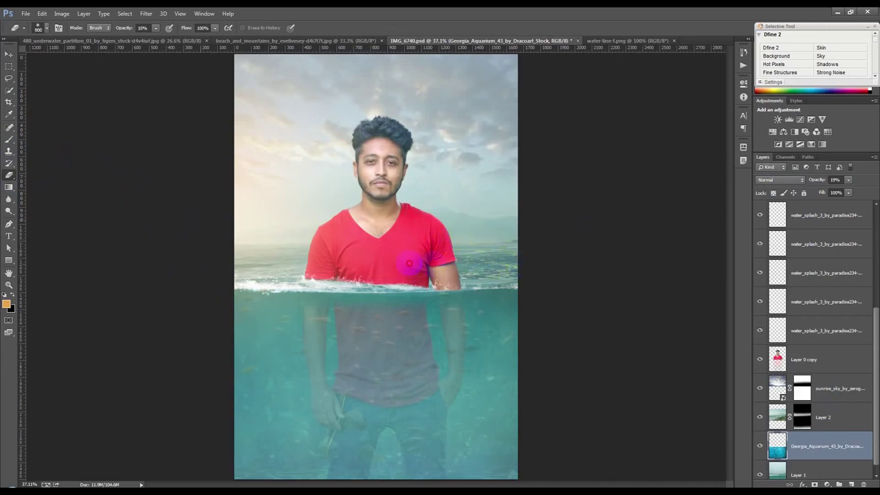
click(123, 28)
text(100)
- Erase the aquarium fish over the man's body using his layer outline as a selection, then deselect
click(352, 275)
click(521, 268)
ctrl+click(777, 359)
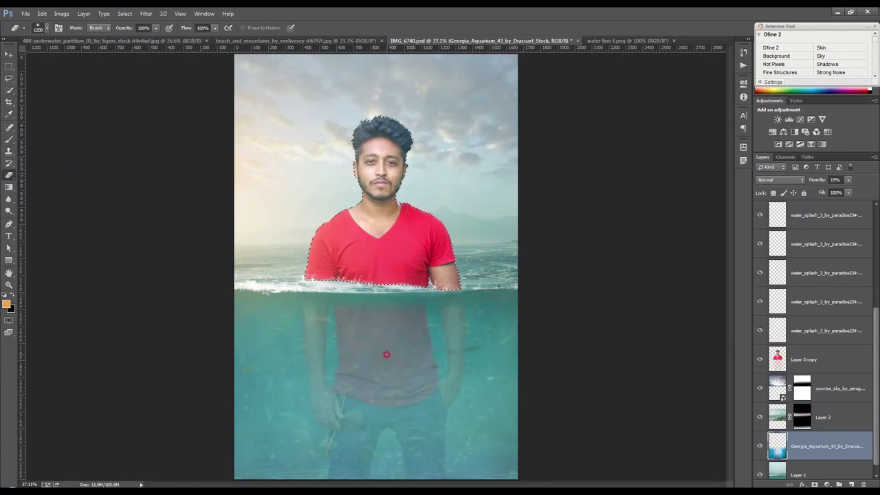
click(369, 336)
key(ctrl+d)
click(623, 334)
drag(624, 334, 610, 324)
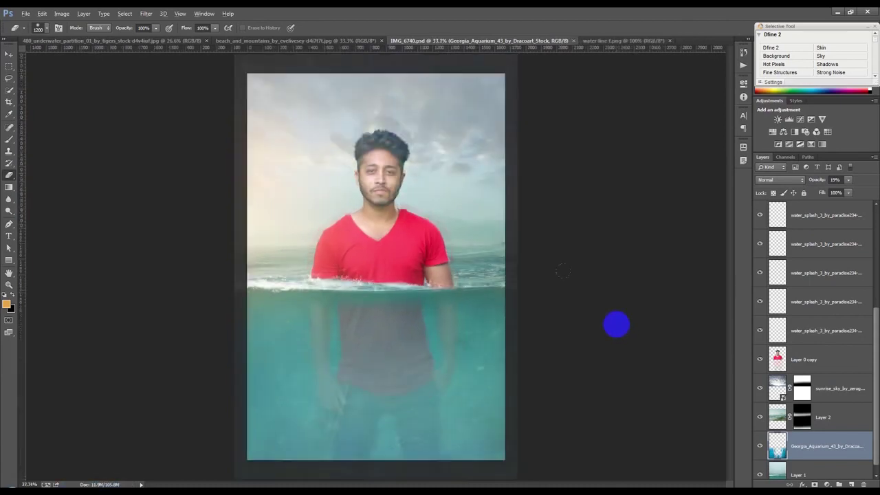
click(8, 55)
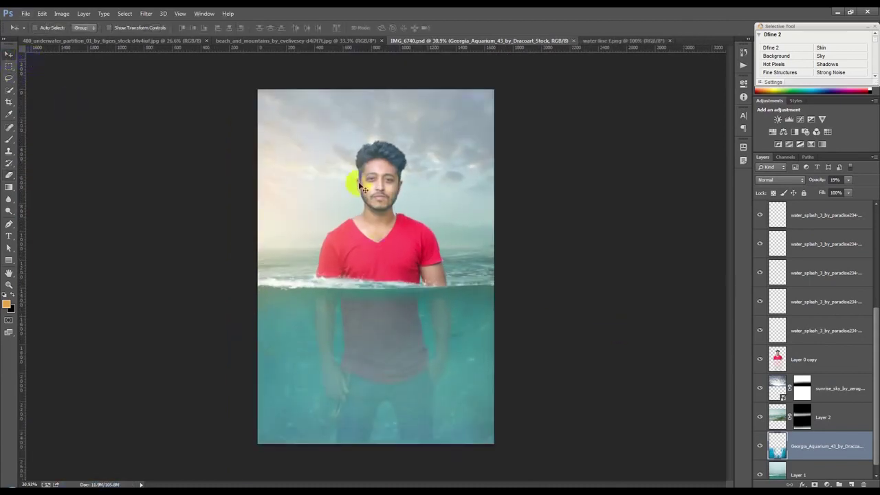
- Add a reversed radial gradient fill above Layer 4, centred toward the upper left
scroll(831, 249, up, 3)
click(820, 219)
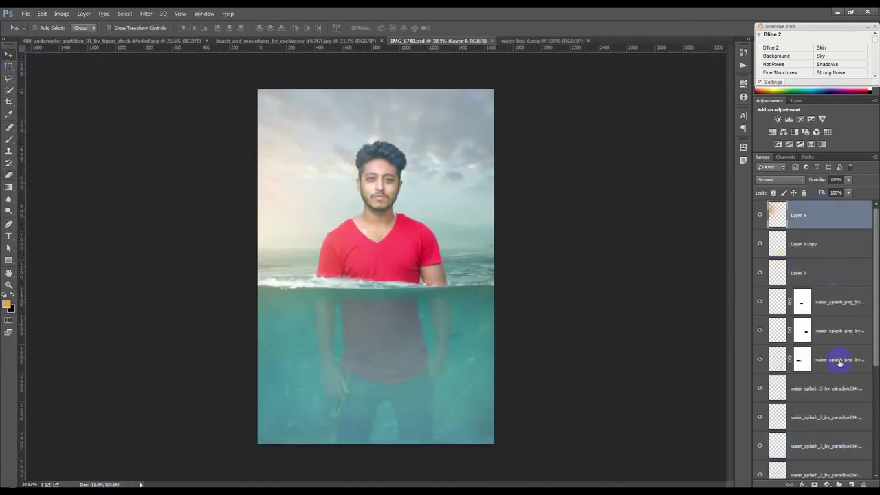
click(826, 485)
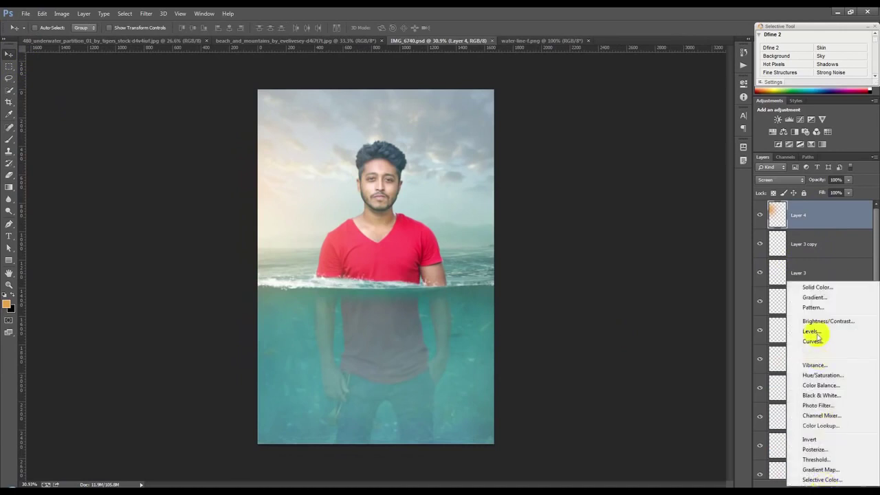
click(811, 297)
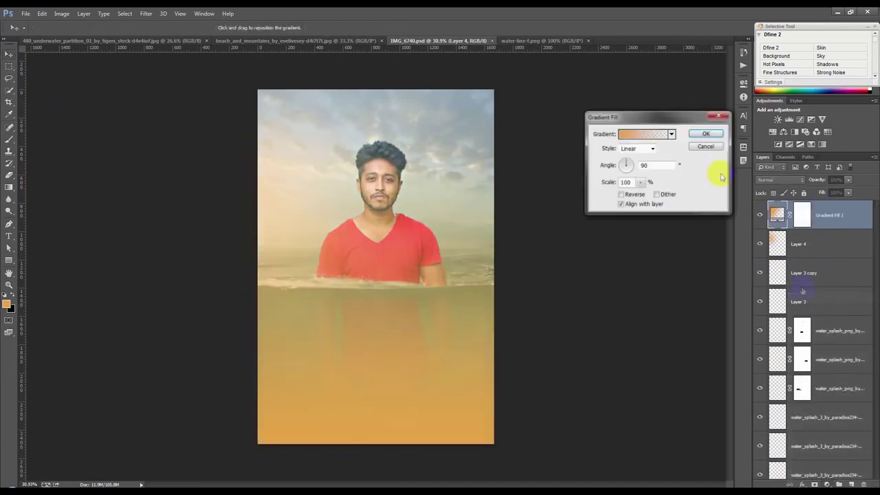
click(671, 134)
click(658, 153)
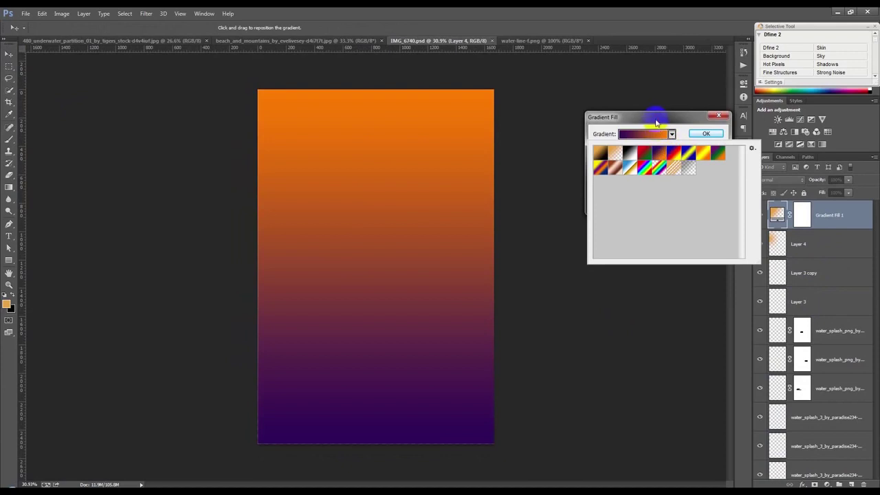
click(652, 120)
click(646, 148)
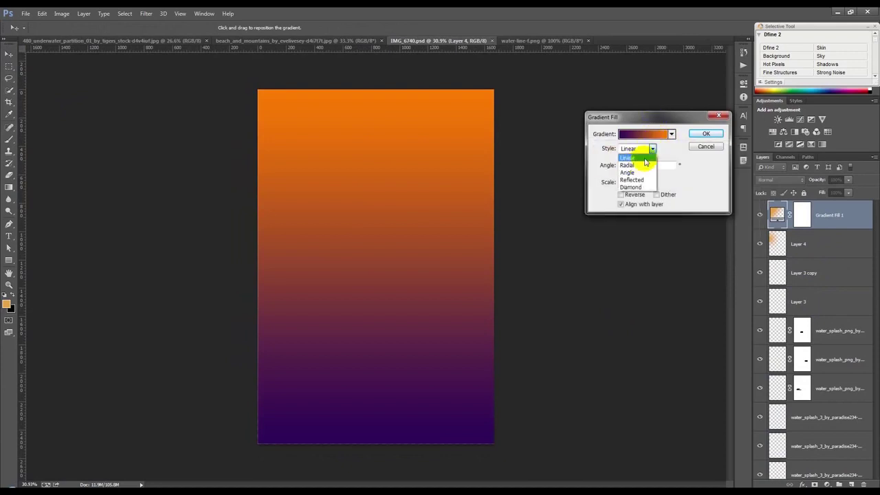
click(635, 166)
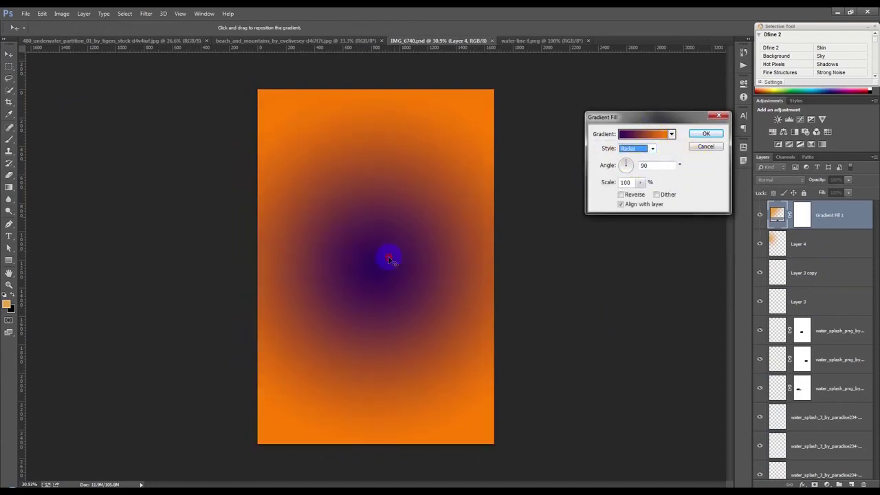
drag(385, 251, 314, 214)
click(631, 196)
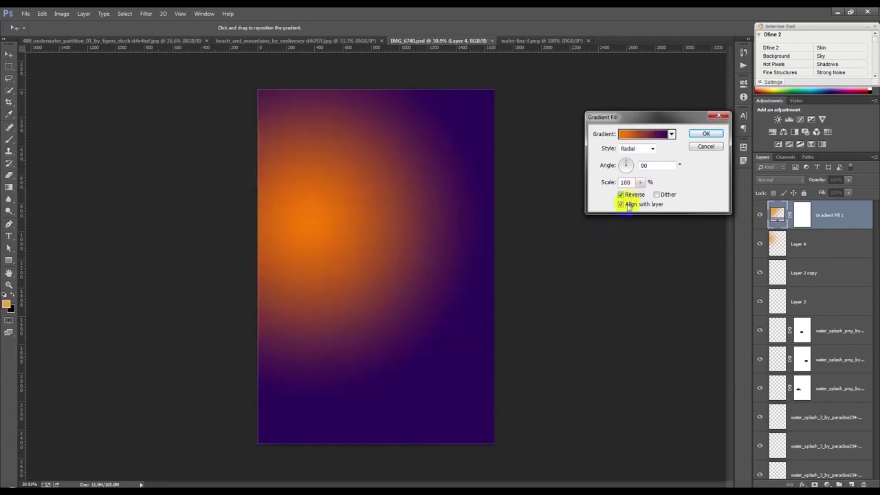
click(708, 134)
- Set the gradient fill's blend mode to Soft Light
click(780, 179)
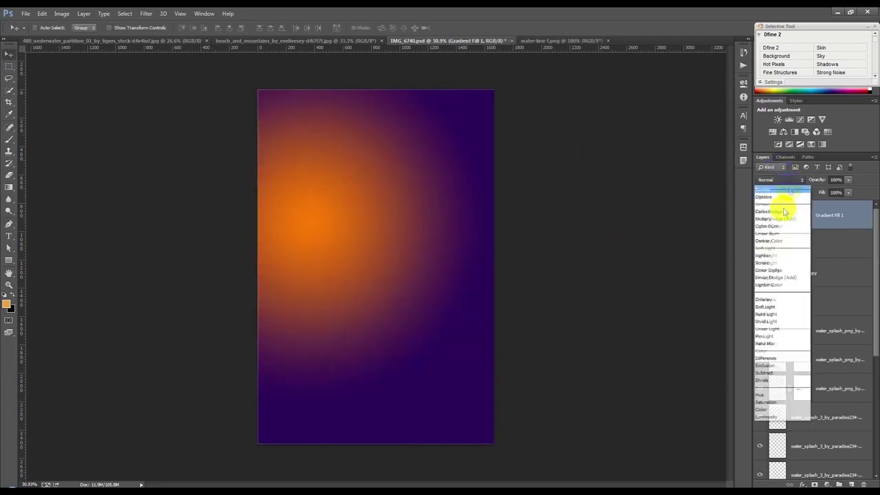
click(765, 307)
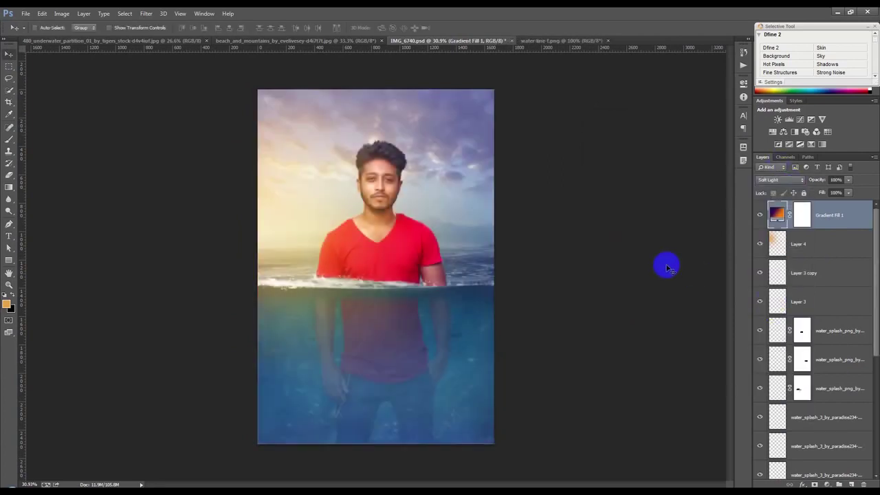
click(760, 217)
click(760, 217)
- Change the gradient colours to dark teal and orange
double_click(777, 214)
click(642, 134)
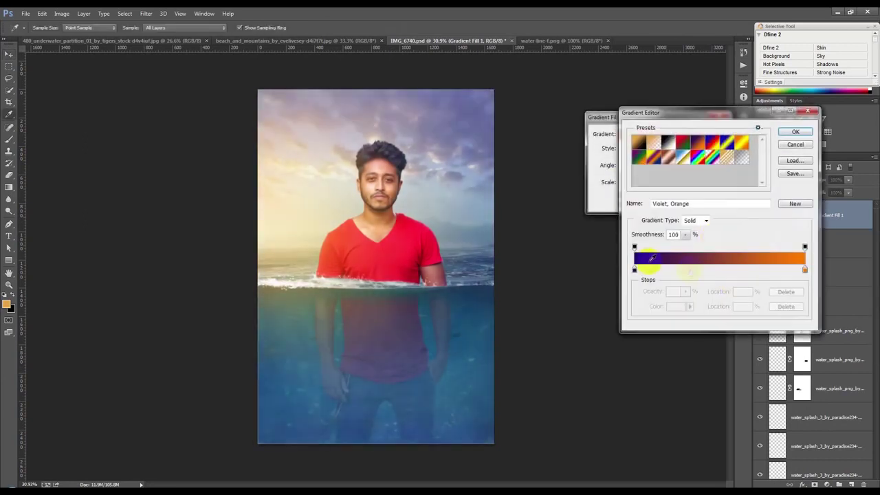
double_click(634, 270)
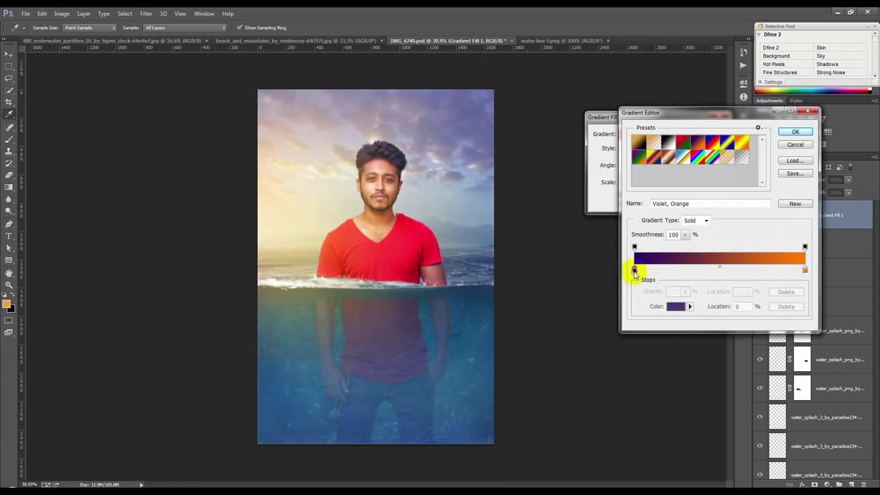
drag(702, 196, 704, 206)
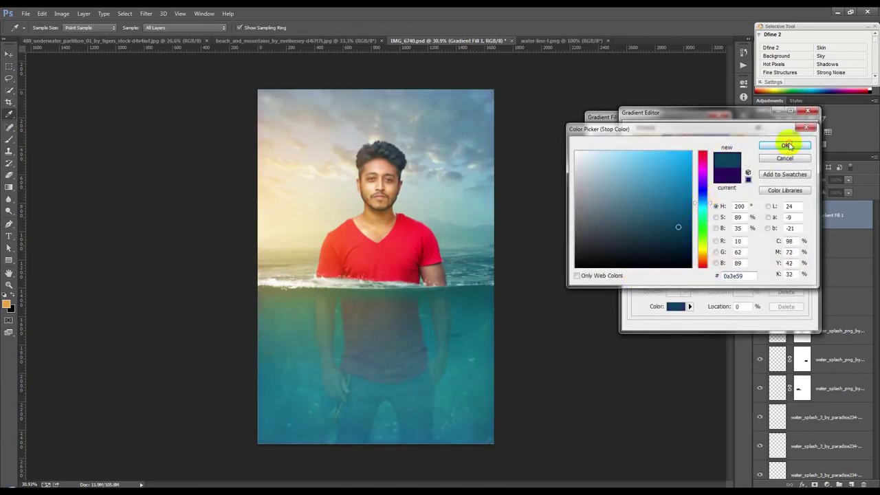
click(784, 145)
double_click(806, 270)
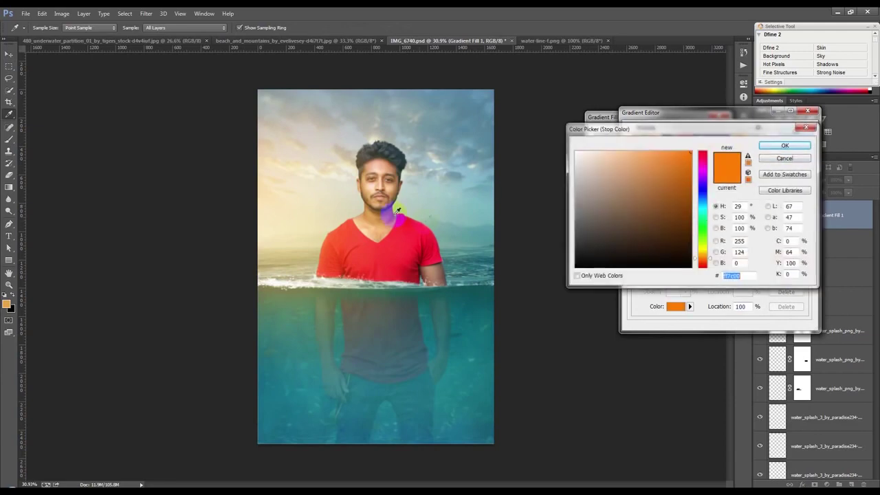
key(Return)
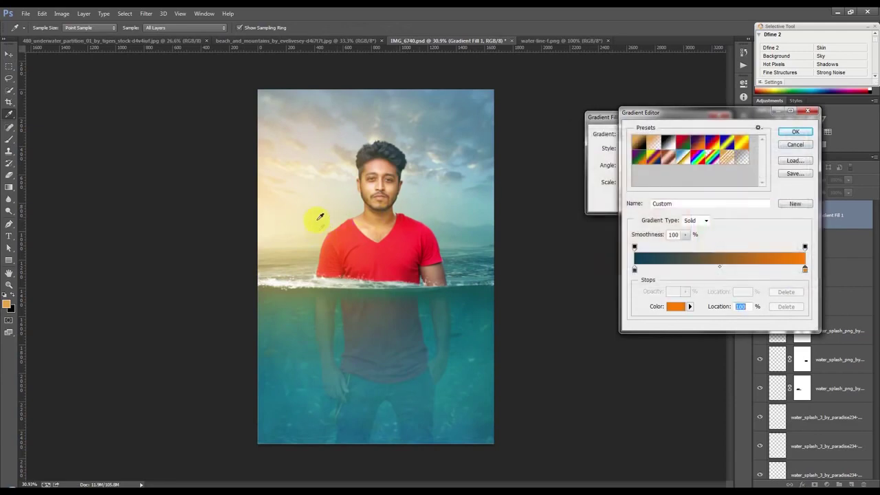
click(785, 134)
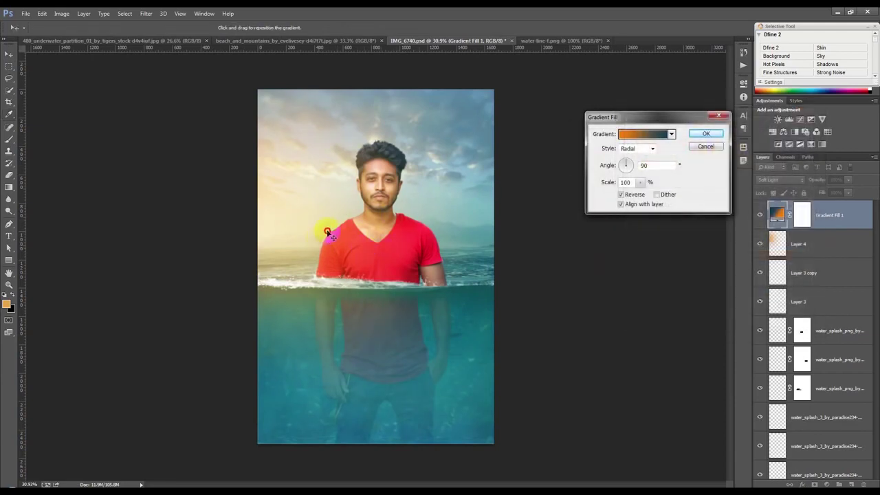
- Move the warm glow further up-left and set the fill's opacity to 76%
mouse_move(323, 213)
mouse_down()
mouse_move(295, 197)
mouse_move(310, 198)
mouse_up()
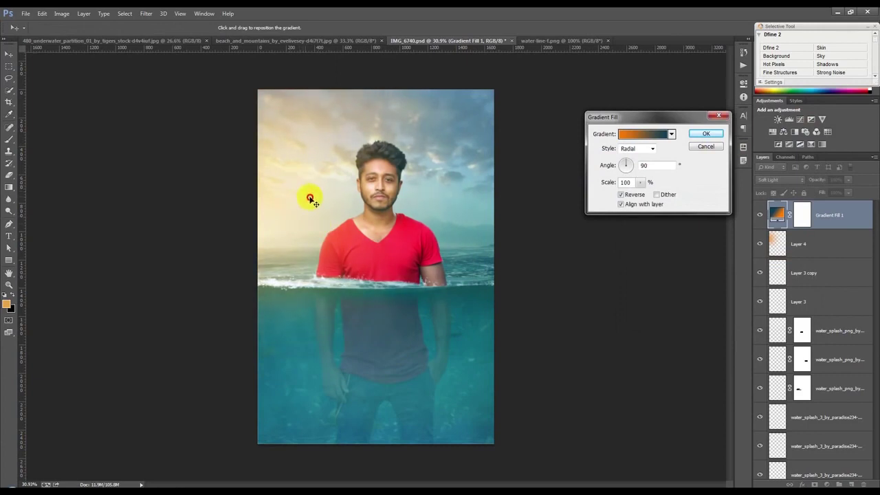
click(708, 134)
drag(817, 180, 799, 180)
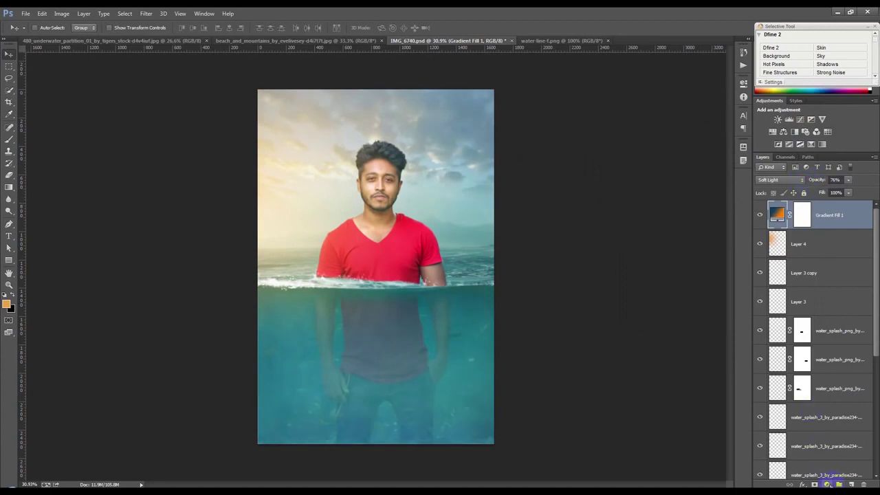
click(827, 483)
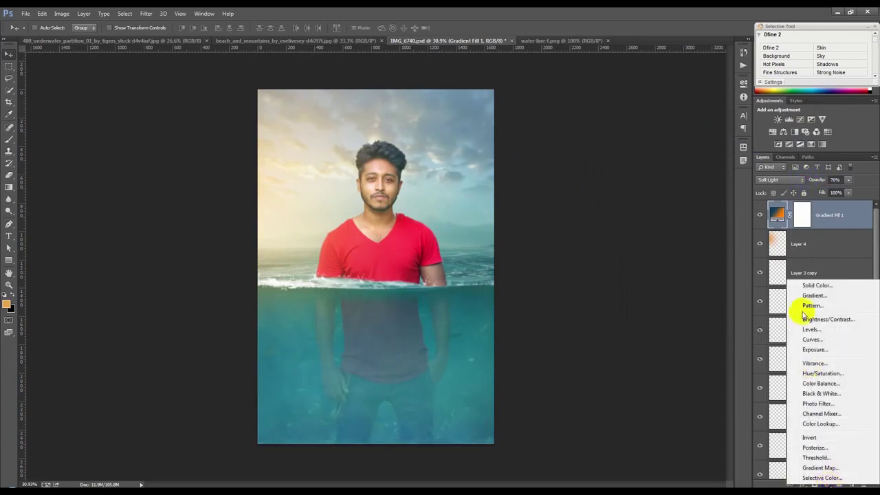
- Add a reversed radial gradient fill at 32.01° and 209% scale, then an empty Layer 5
click(803, 297)
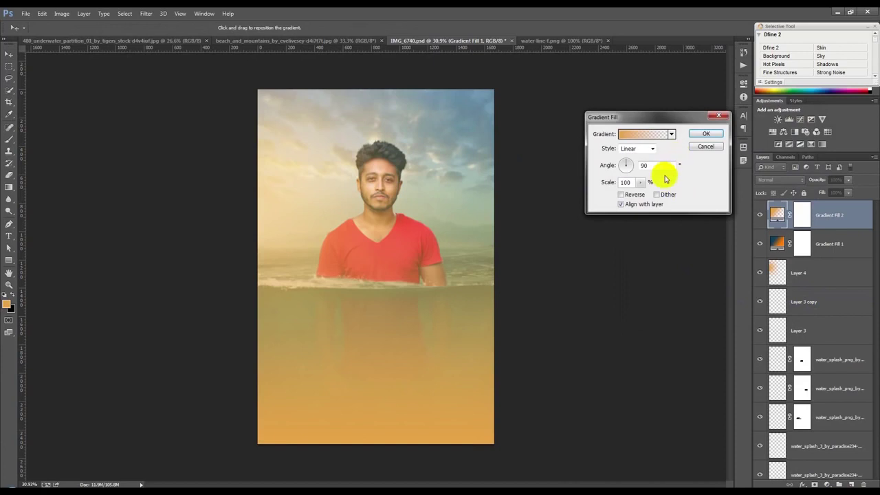
click(671, 135)
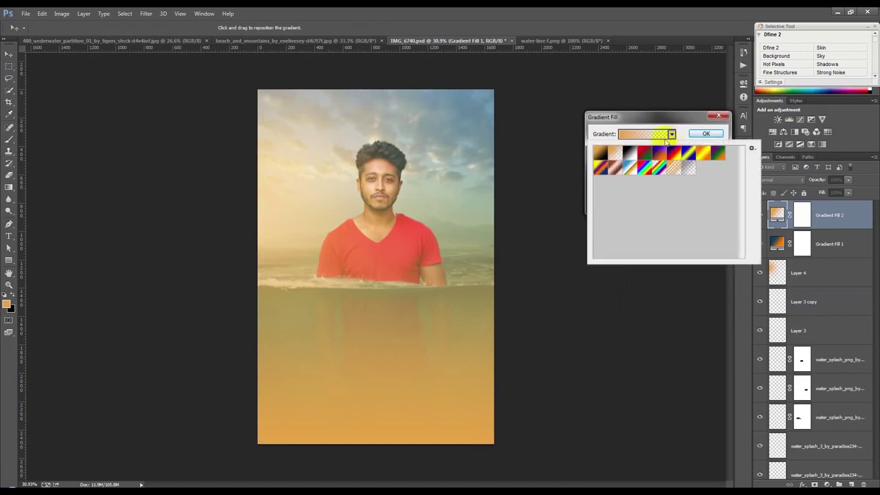
click(690, 170)
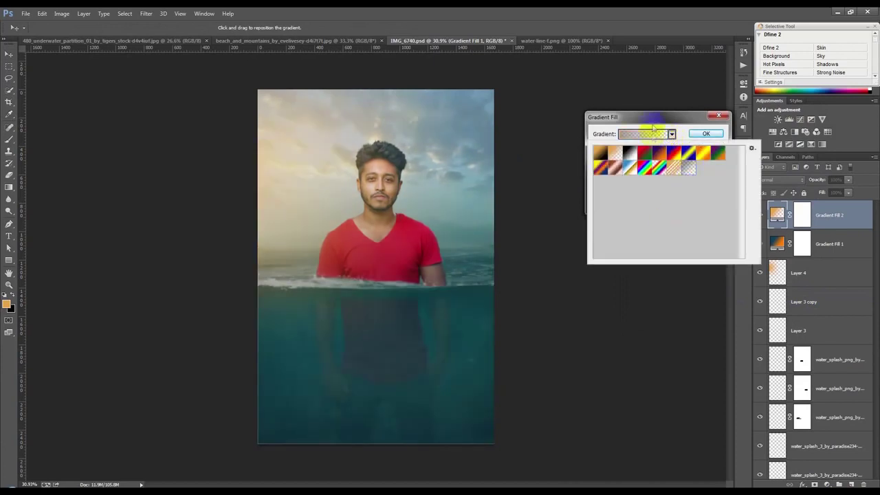
click(672, 134)
click(643, 148)
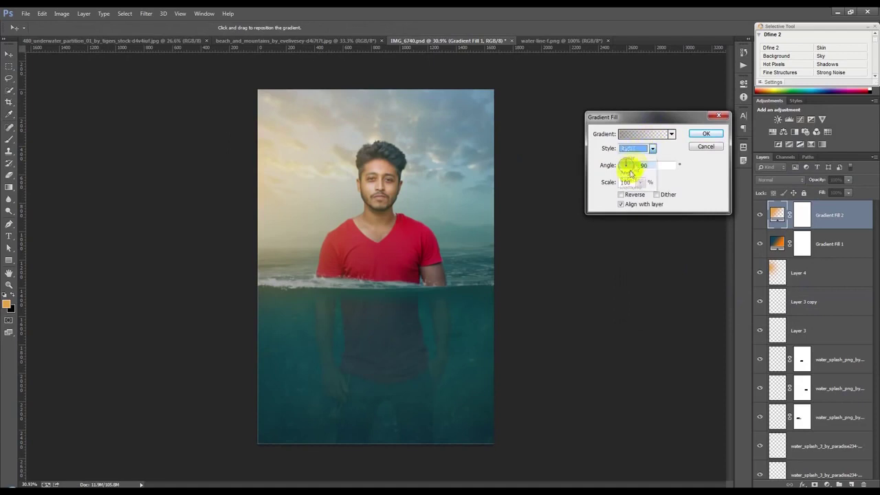
click(627, 165)
click(621, 195)
drag(518, 237, 364, 196)
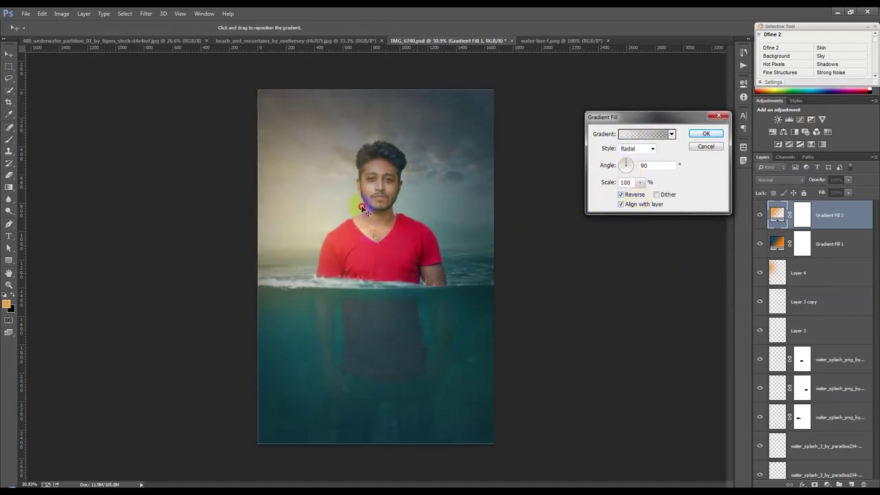
drag(627, 166, 646, 196)
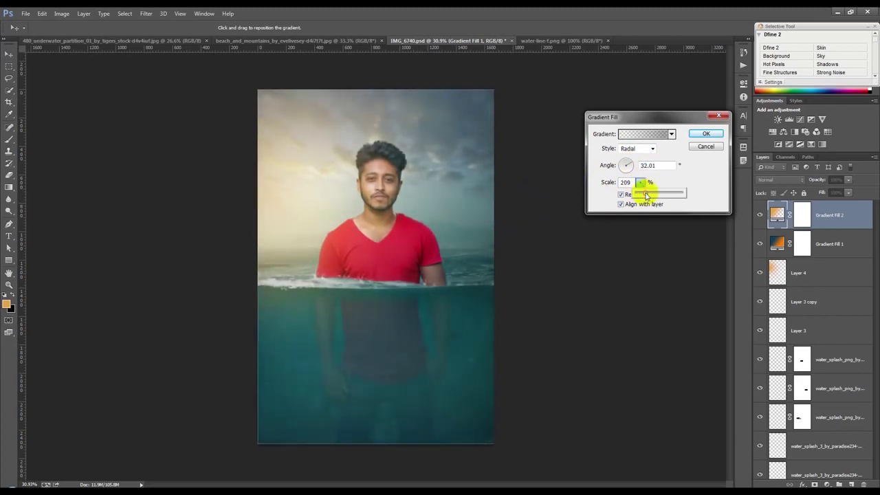
click(713, 135)
click(801, 209)
click(852, 483)
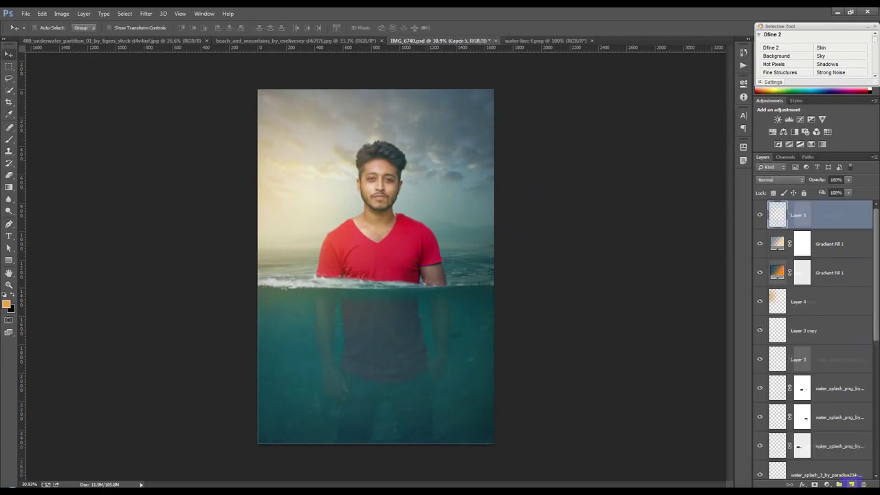
- Stamp all visible content into Layer 5 and open the Camera Raw filter
key(ctrl+shift+alt+e)
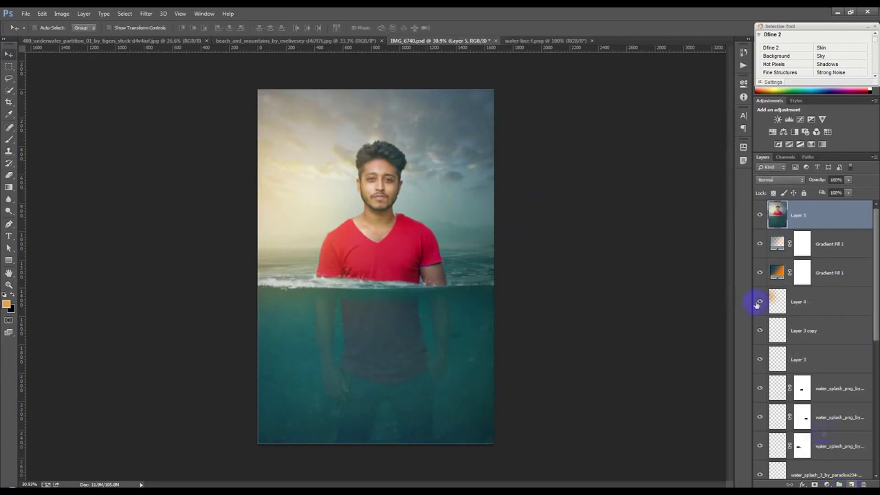
click(157, 14)
click(166, 66)
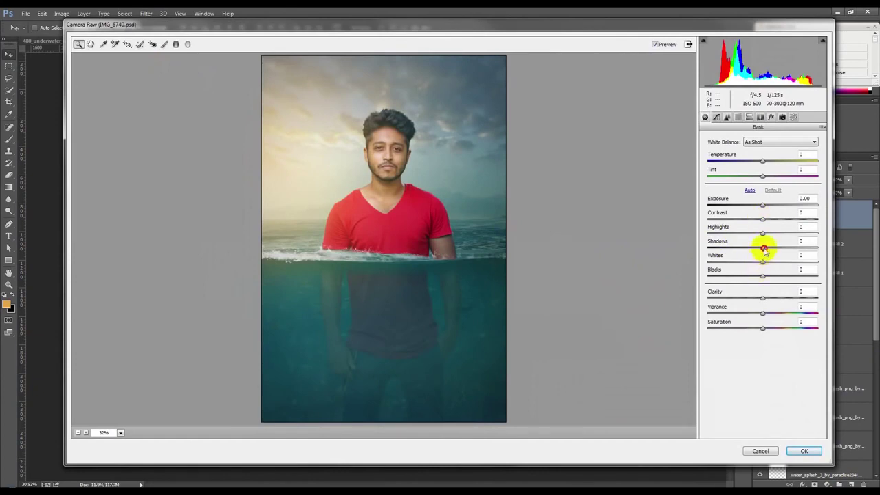
- Set Shadows +94, Highlights -74 and Whites +59 in Camera Raw
drag(763, 249, 814, 249)
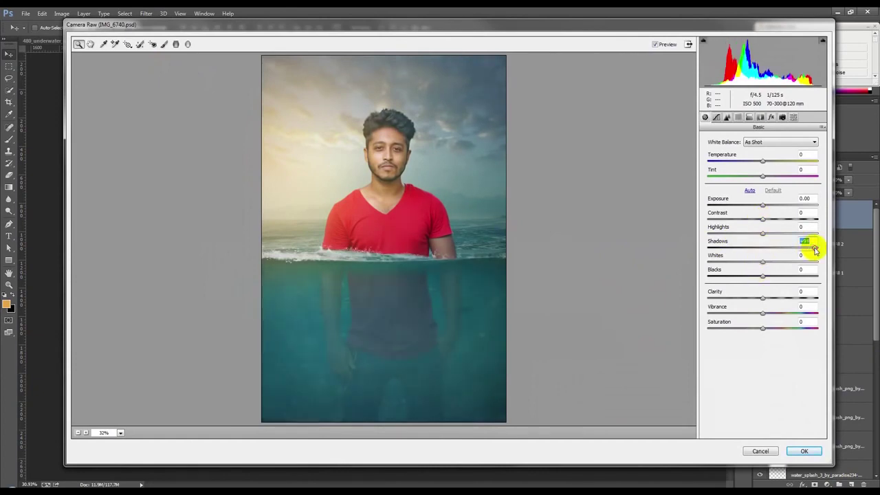
mouse_move(763, 233)
mouse_down()
mouse_move(709, 235)
mouse_move(795, 267)
mouse_up()
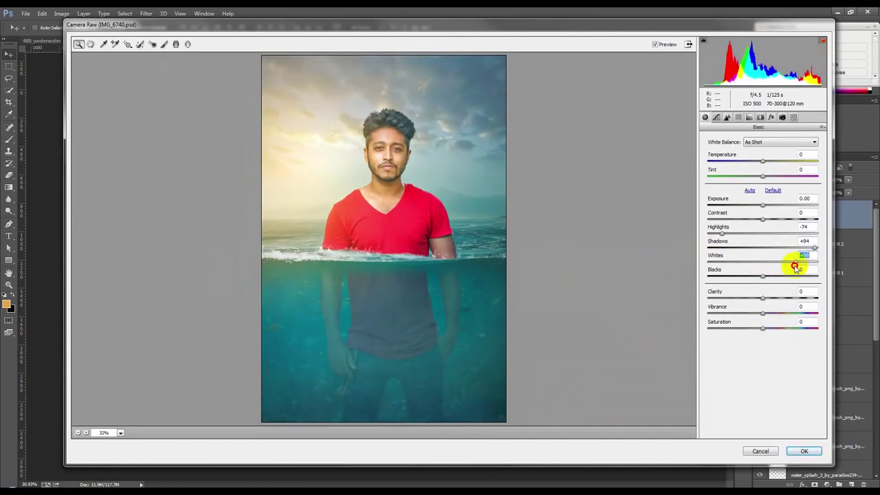
click(770, 117)
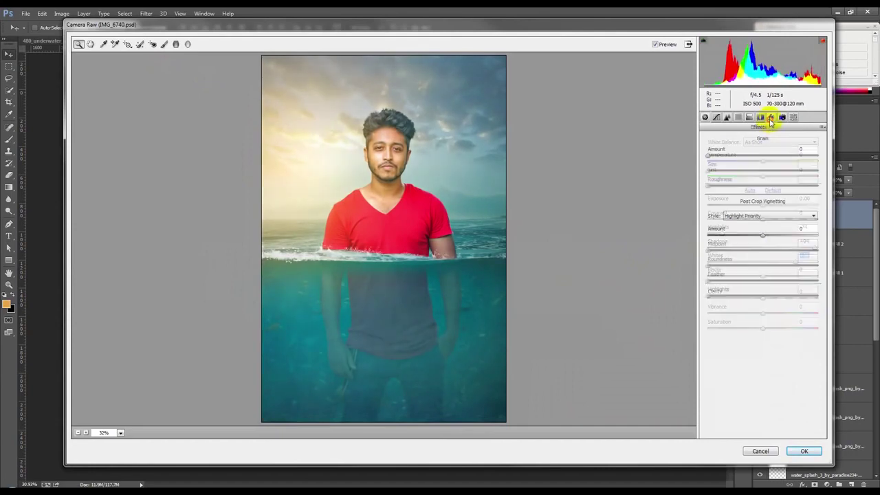
- Add a dark post-crop vignette and set tone curve Highlights +2, Lights -22, Darks -8, then apply
drag(759, 234, 753, 238)
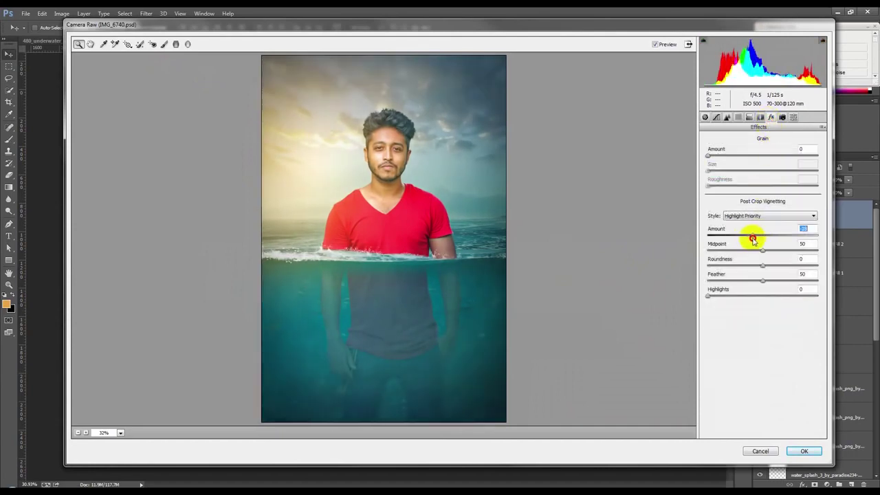
click(715, 117)
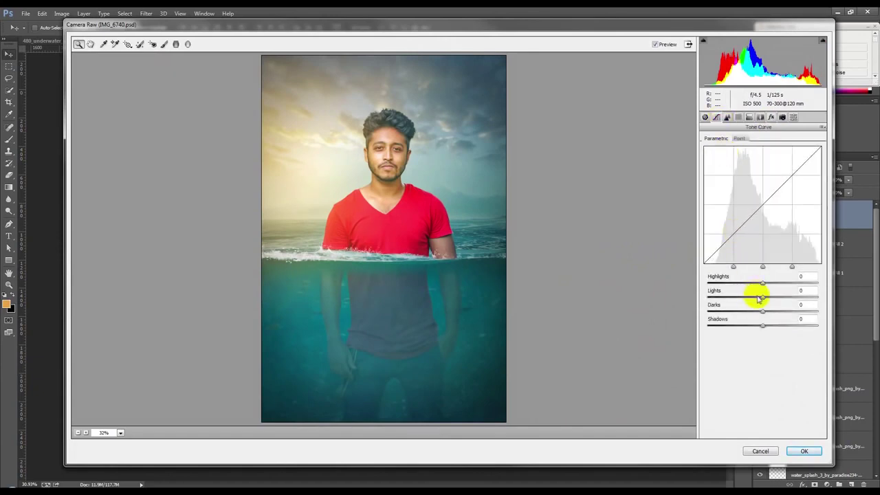
drag(759, 299, 751, 298)
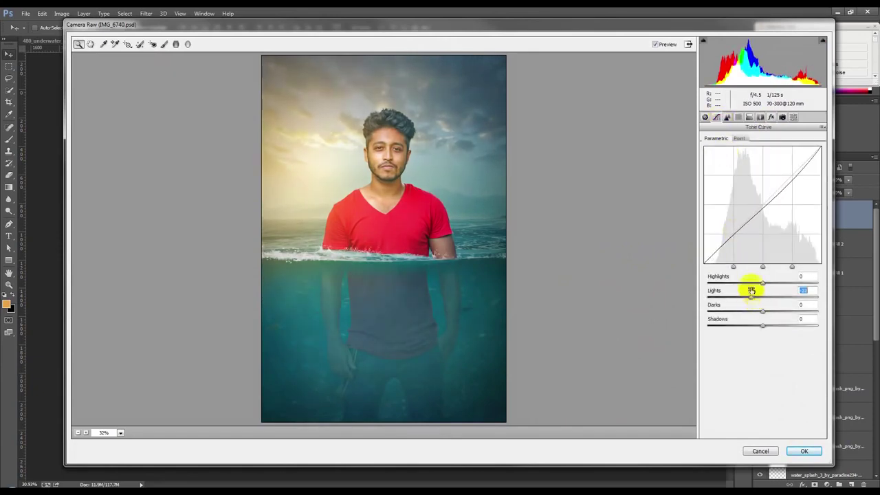
mouse_move(758, 284)
mouse_down()
mouse_move(770, 312)
mouse_move(755, 312)
mouse_up()
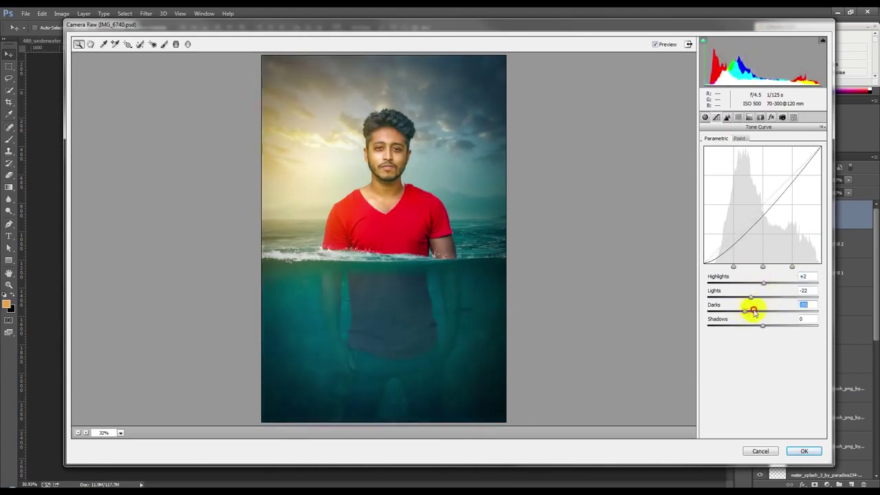
mouse_move(743, 311)
mouse_down()
mouse_move(758, 311)
mouse_move(745, 327)
mouse_up()
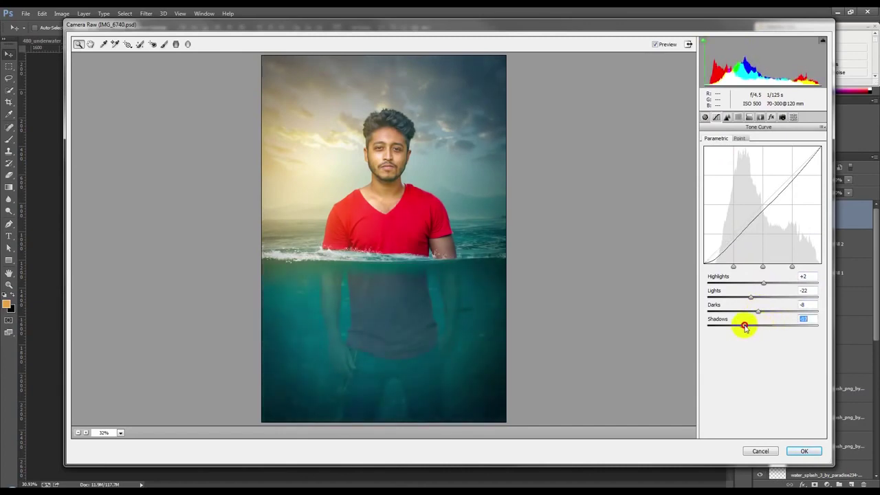
click(704, 117)
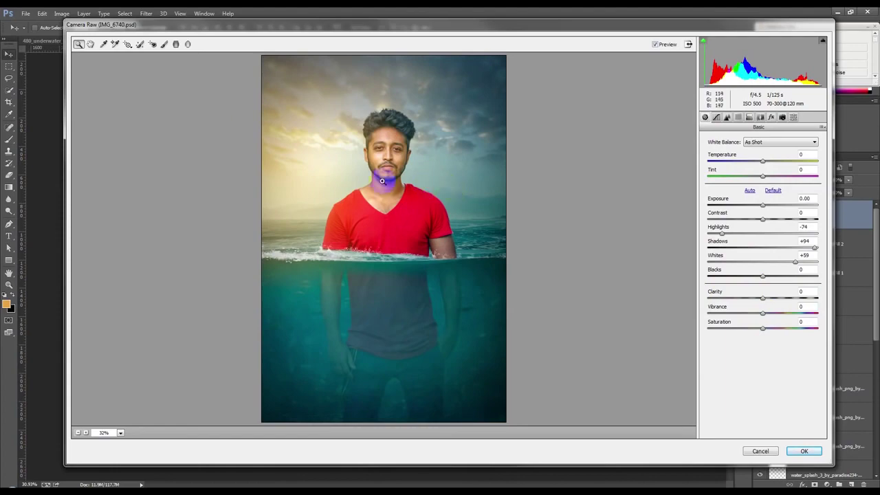
click(803, 451)
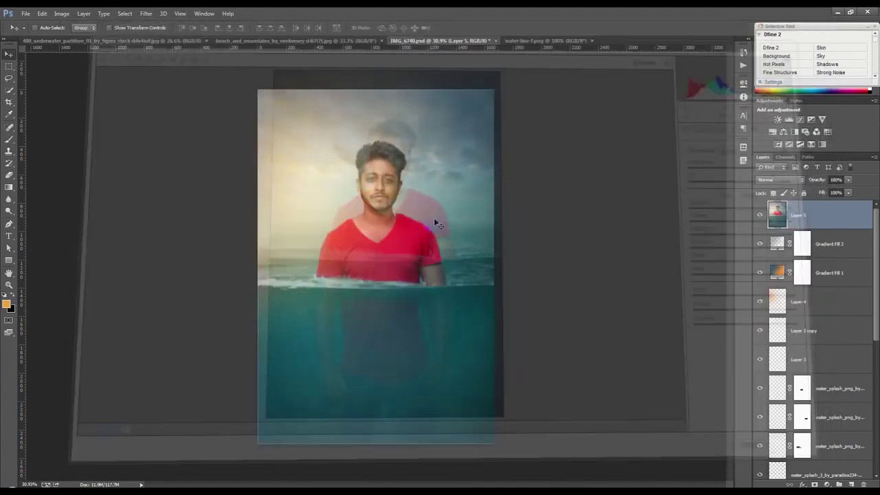
- Add a Selective Color layer reducing Yellow in the Reds, then invert its mask to black
scroll(387, 177, up, 3)
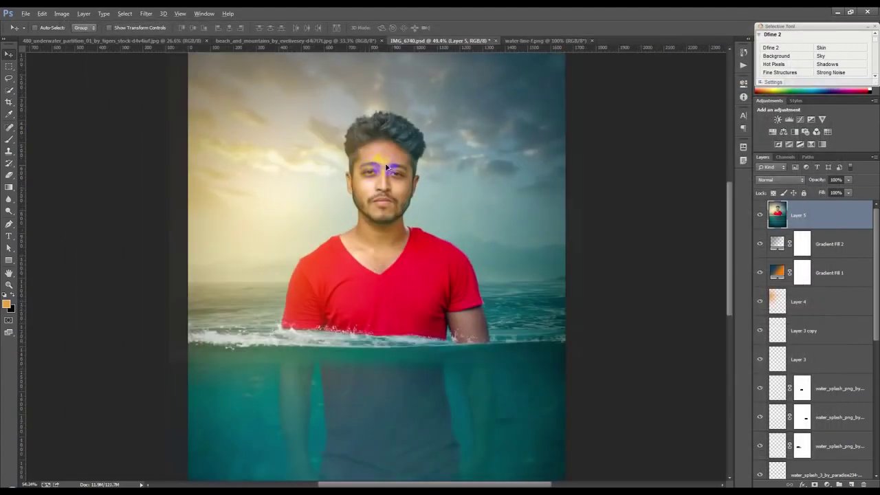
scroll(399, 171, up, 5)
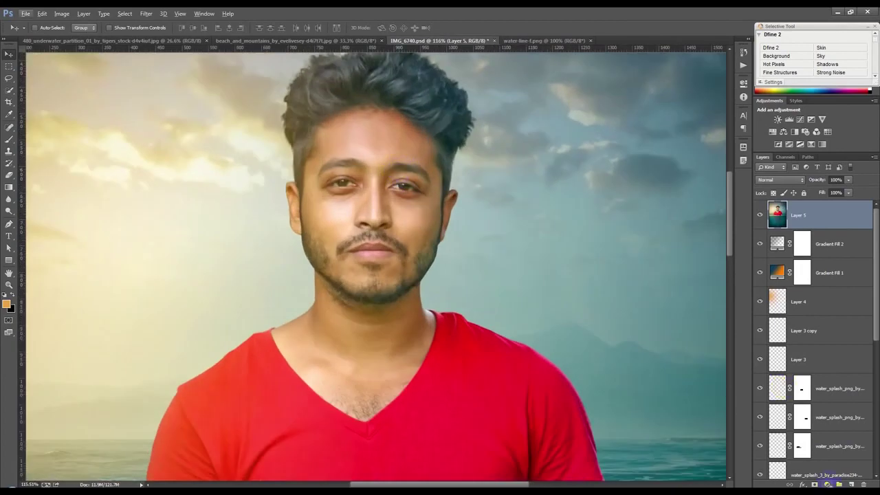
click(828, 484)
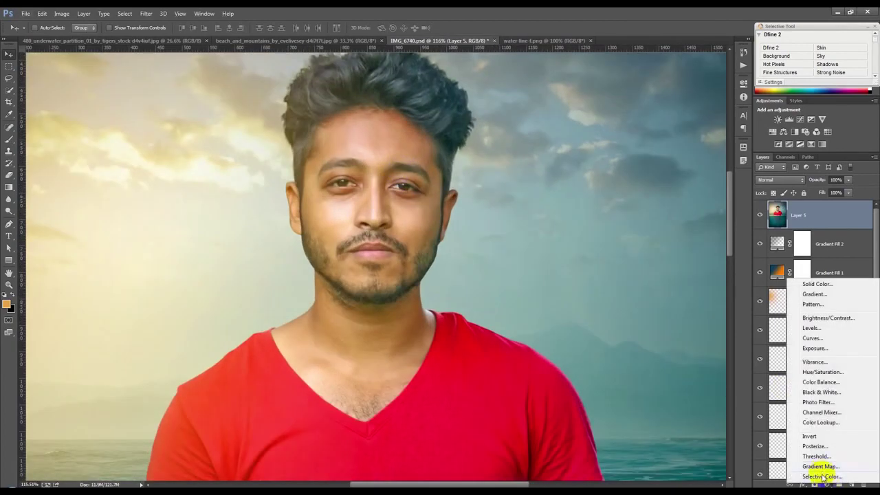
click(822, 477)
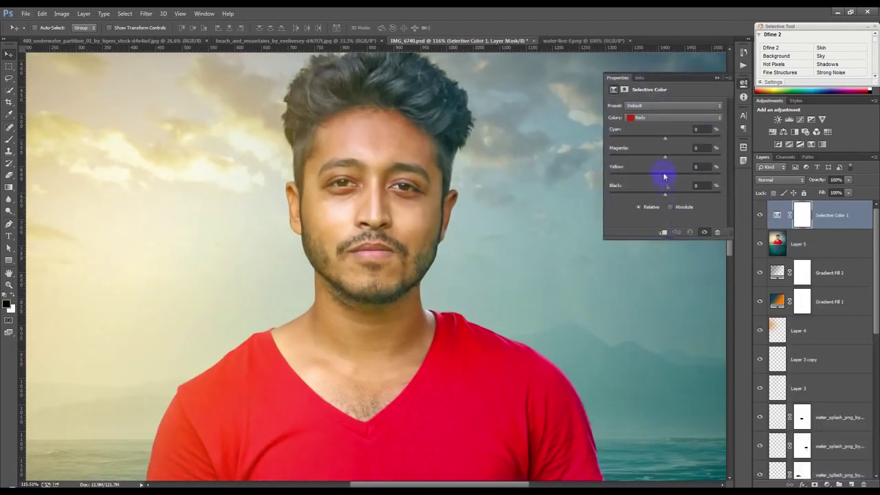
drag(663, 178, 636, 182)
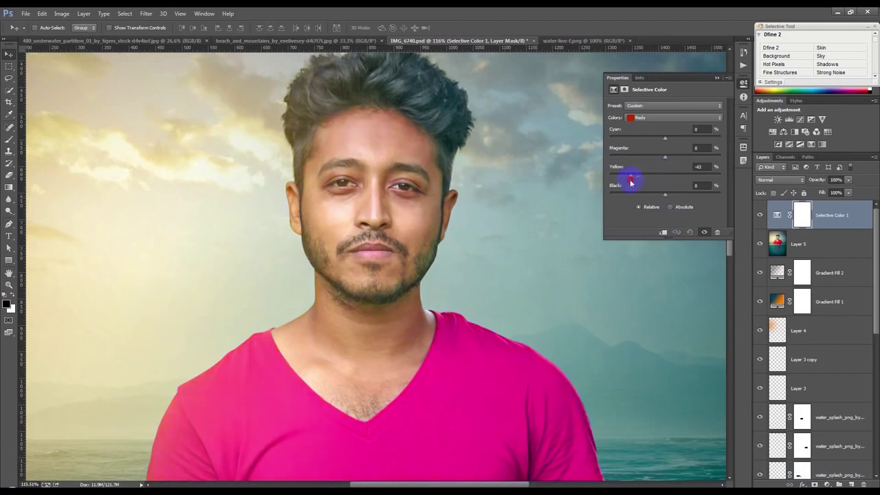
mouse_move(636, 182)
mouse_down()
mouse_move(654, 161)
mouse_move(642, 161)
mouse_move(680, 160)
mouse_move(644, 161)
mouse_move(657, 161)
mouse_move(670, 141)
mouse_move(704, 143)
mouse_up()
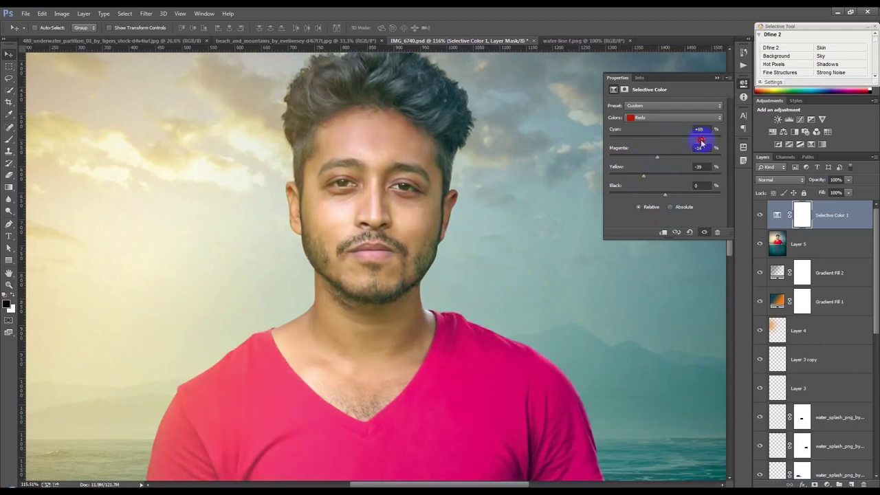
click(717, 78)
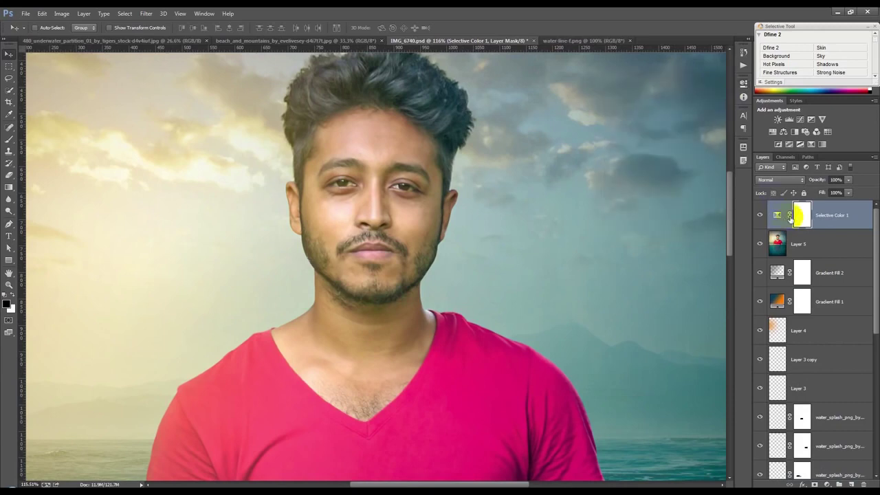
key(ctrl+i)
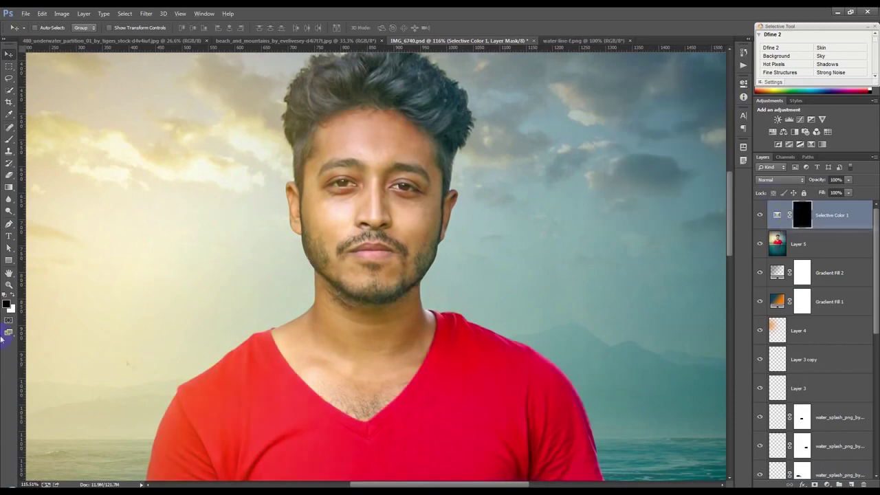
- Paint the mask white over the man's face and neck with a 64 px brush, then fit the image
click(9, 140)
right_click(343, 191)
drag(401, 215, 406, 216)
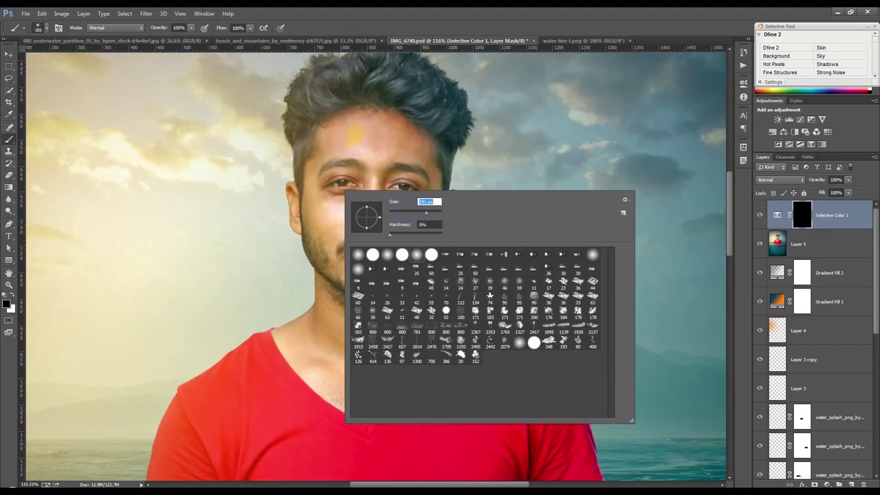
key(Return)
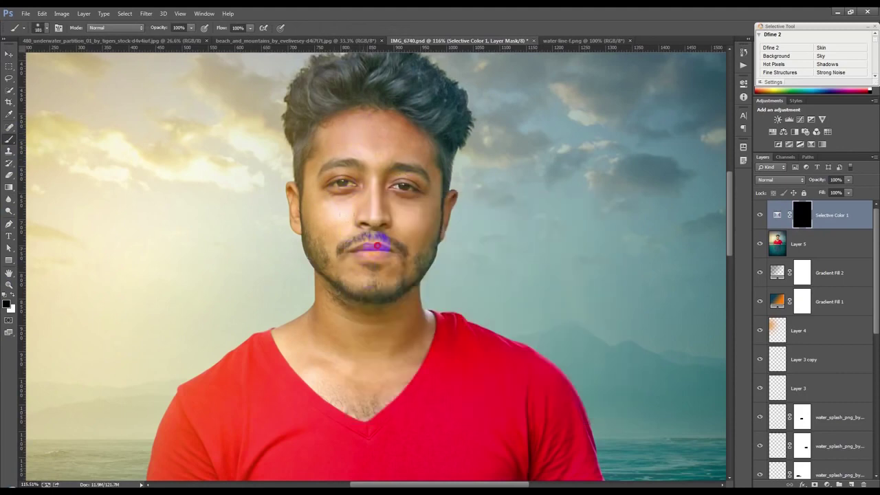
click(13, 296)
mouse_move(411, 181)
mouse_down()
mouse_move(375, 312)
mouse_move(409, 319)
mouse_up()
mouse_move(322, 350)
mouse_down()
mouse_move(316, 127)
mouse_move(453, 109)
mouse_up()
key(ctrl+0)
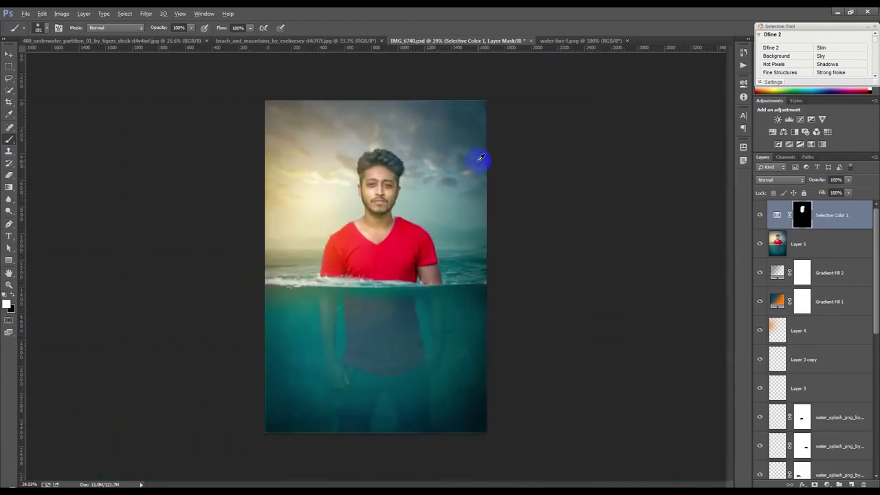
click(9, 54)
scroll(368, 223, up, 1)
scroll(368, 223, down, 1)
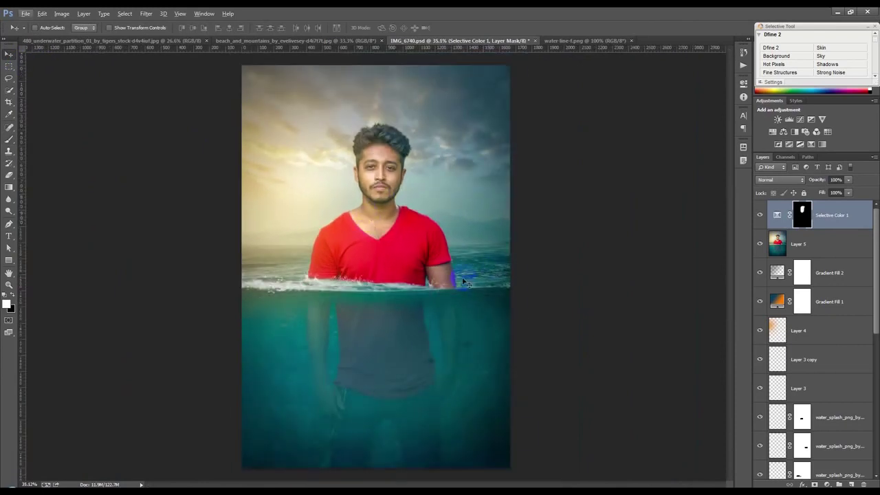